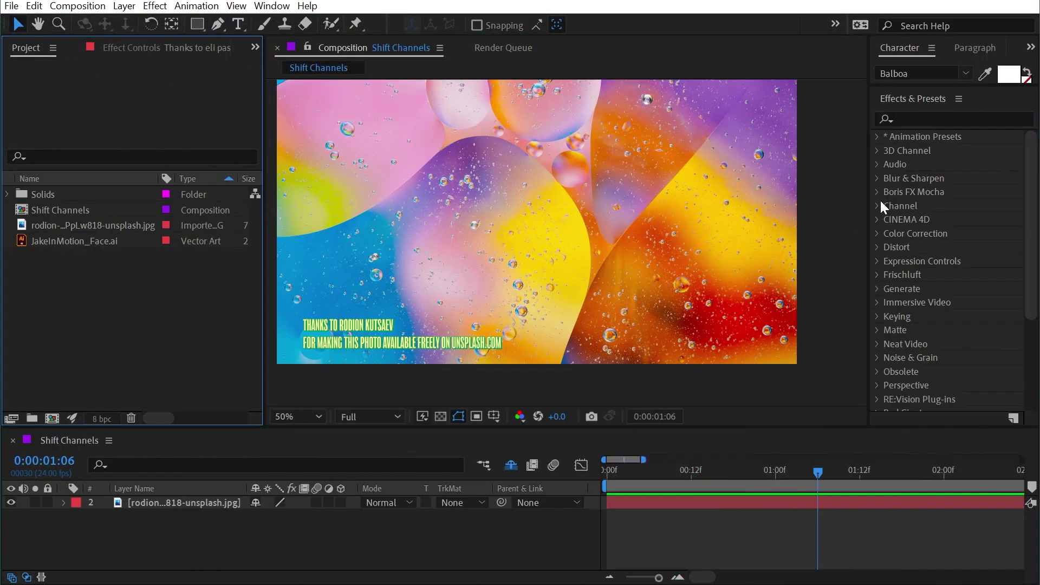
Apply the Shift Channels effect from the Channel category to the bubbles photo.
click(878, 206)
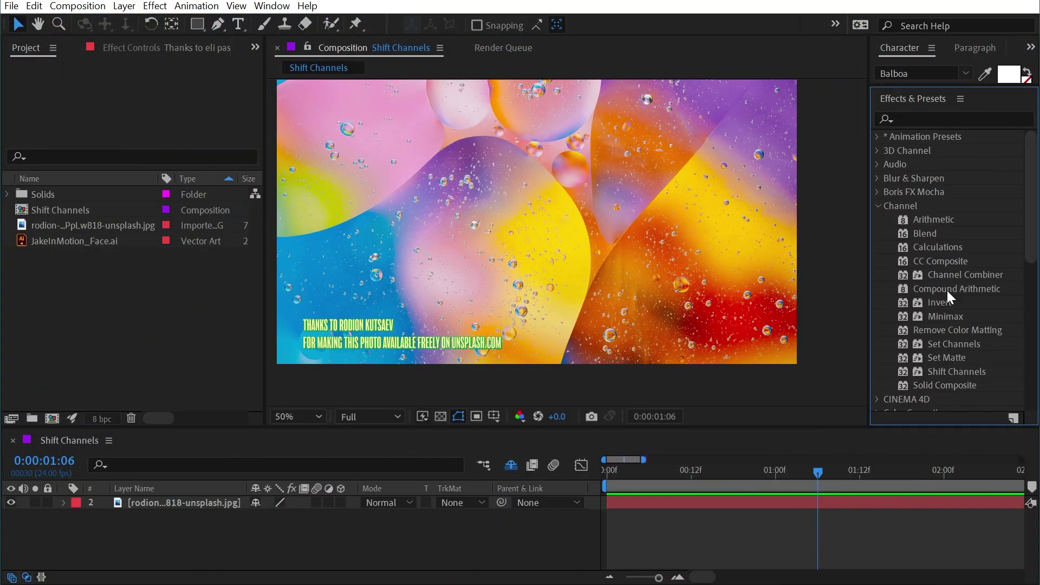
drag(956, 372, 586, 277)
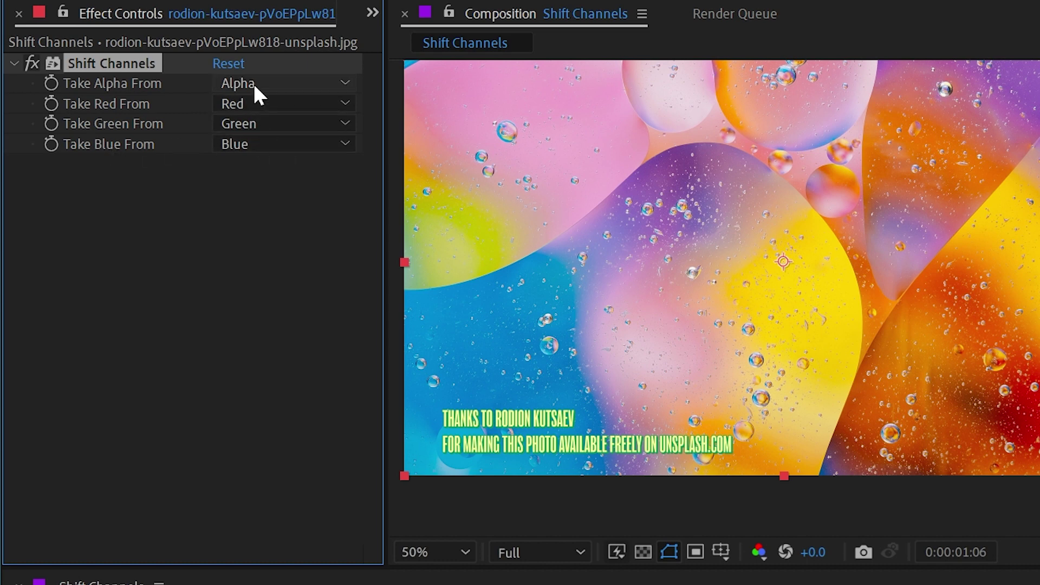
Set Take Red From and Take Alpha From both to Full Off.
click(236, 102)
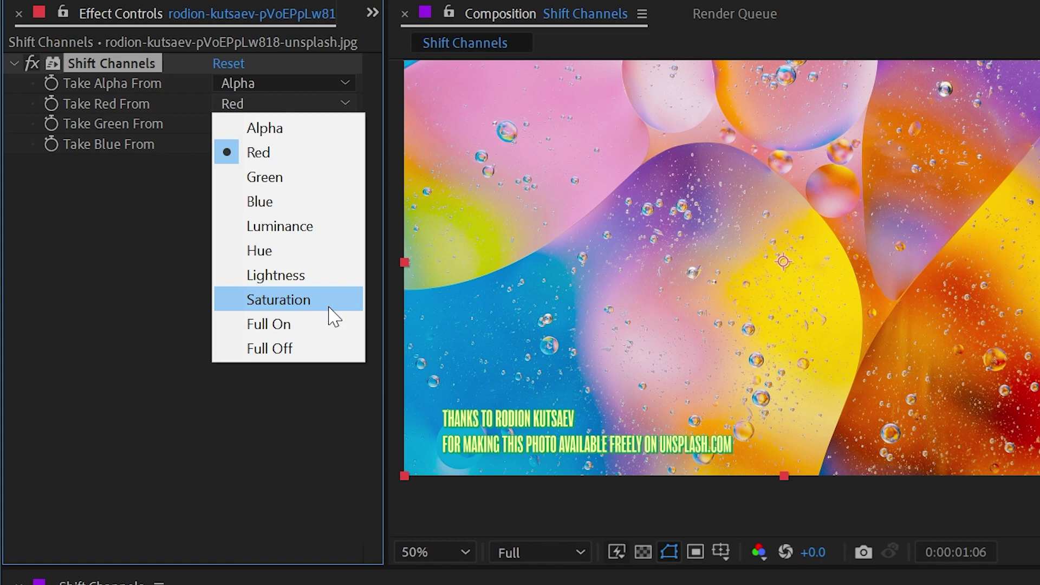
click(297, 348)
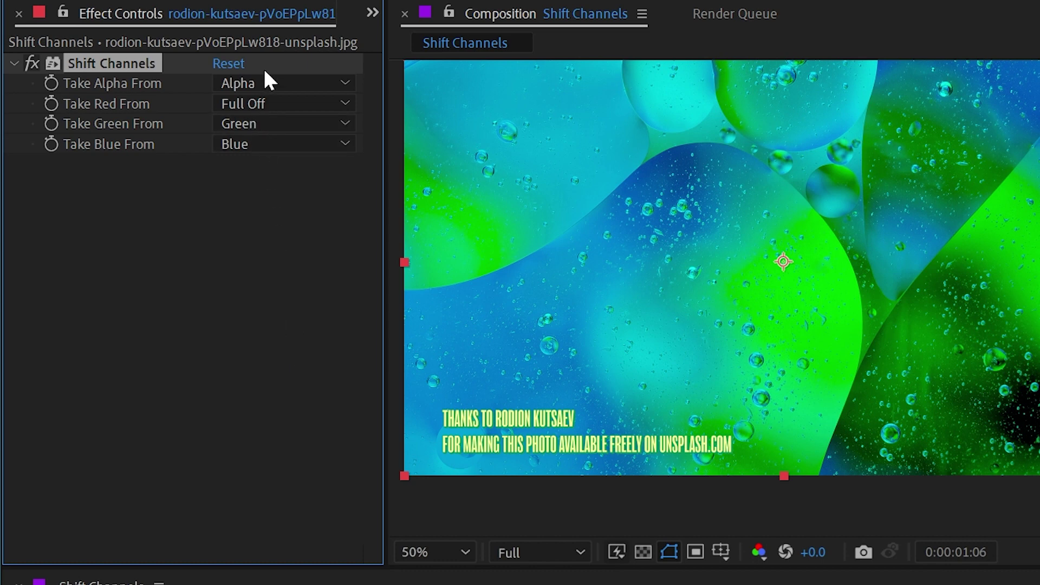
click(263, 82)
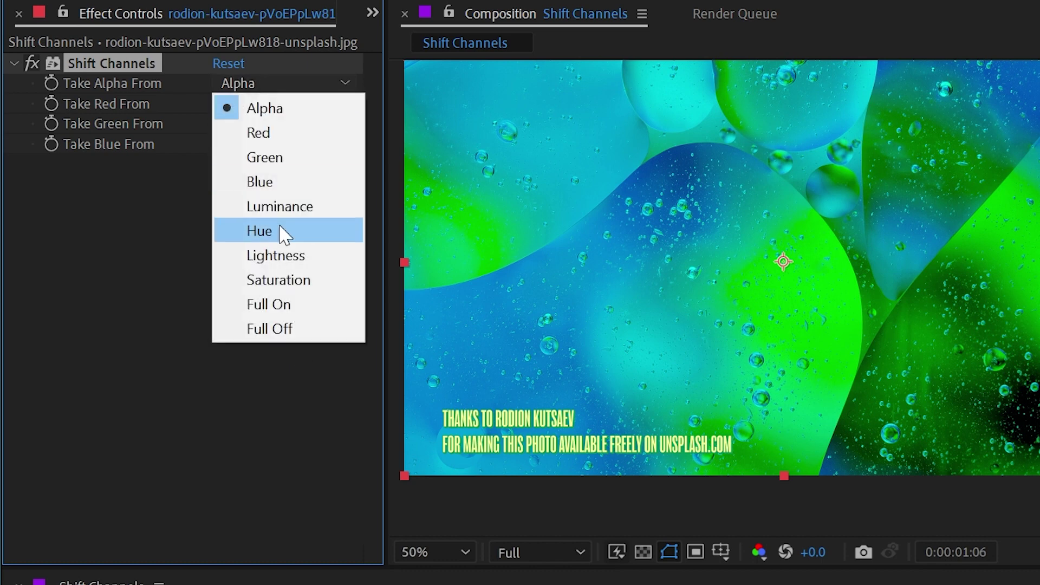
click(281, 332)
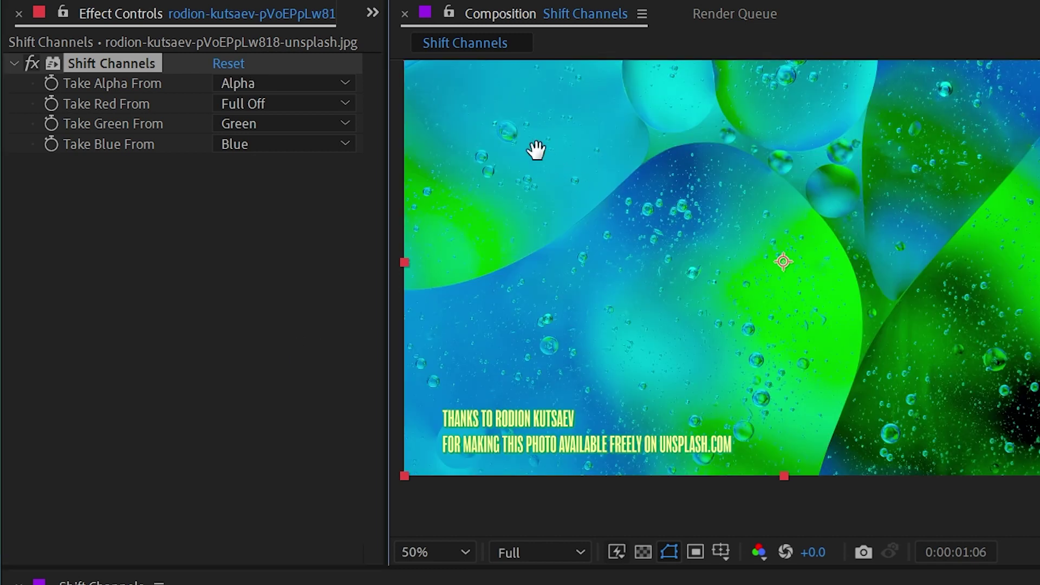
Swap the photo's channels so red comes from Blue and blue from Red.
drag(534, 151, 585, 183)
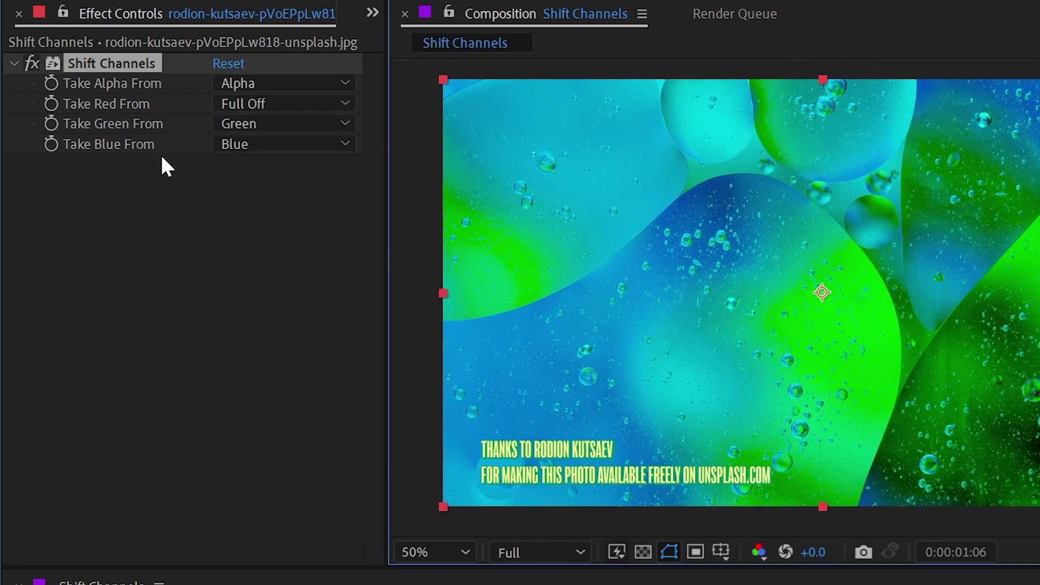
click(261, 144)
click(238, 388)
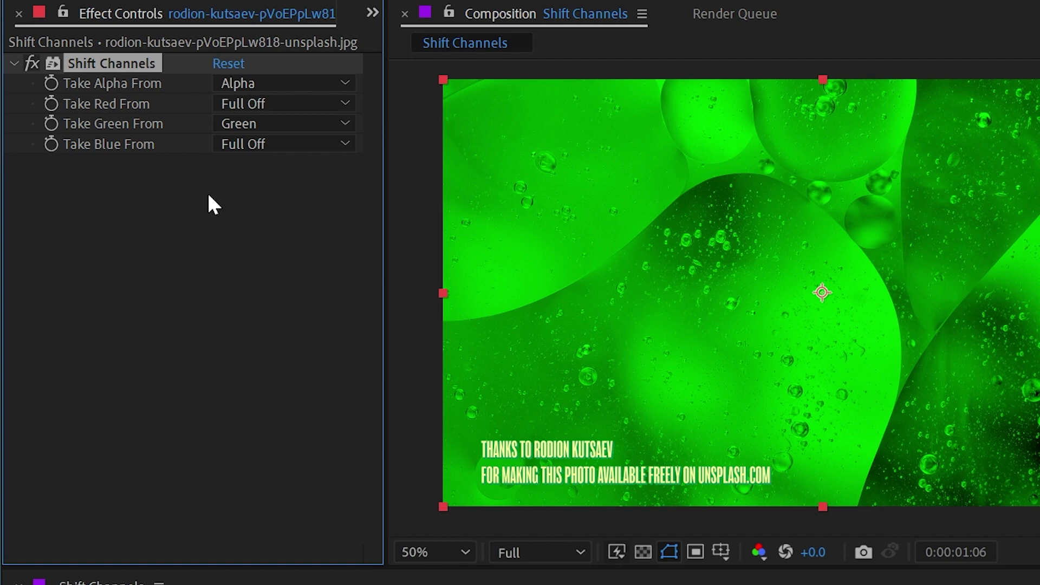
click(246, 102)
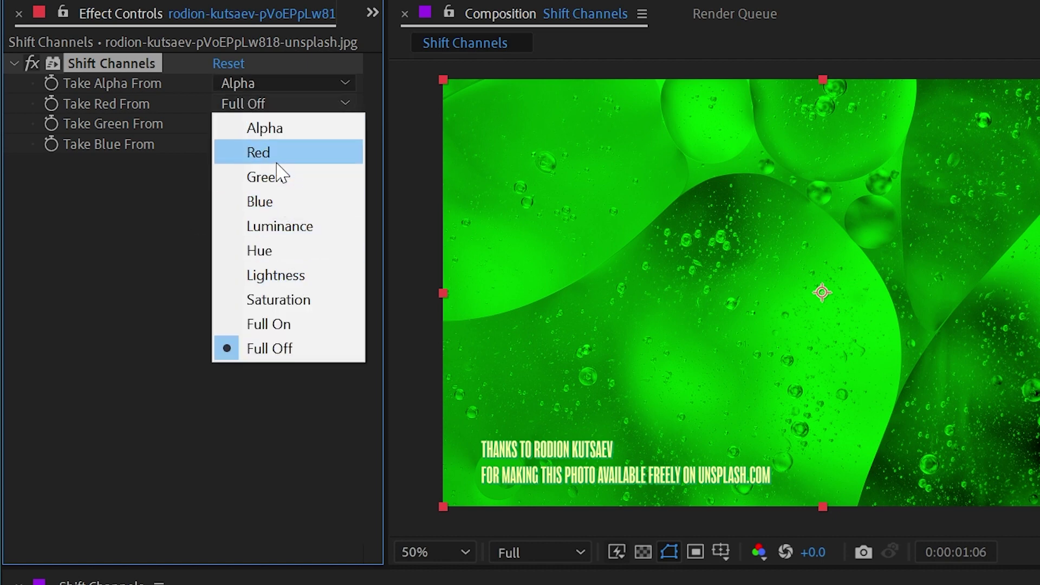
click(275, 197)
click(255, 142)
click(285, 195)
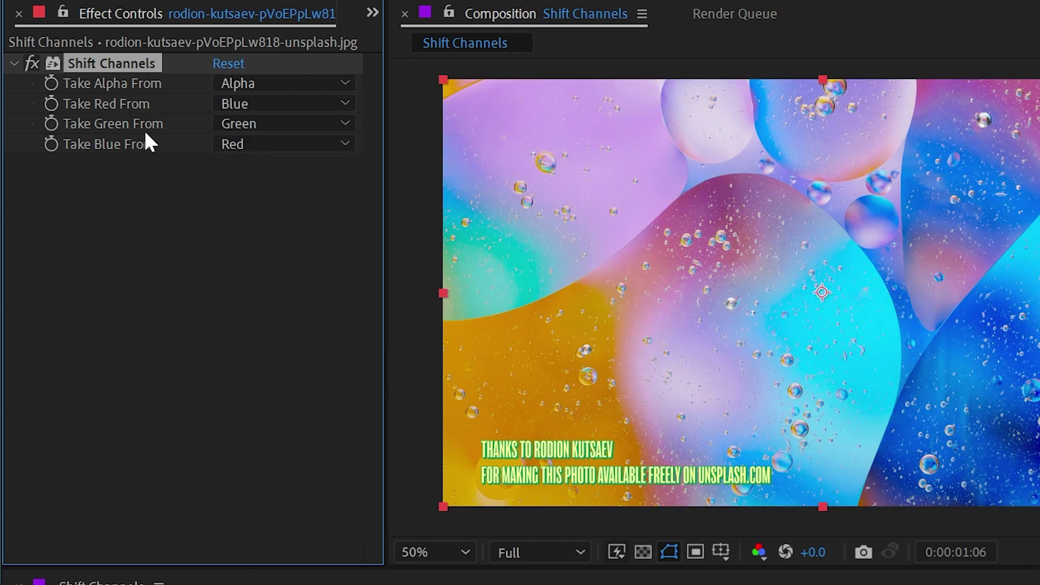
Toggle the Shift Channels fx switch to compare against the original colours.
click(32, 64)
click(31, 63)
click(30, 63)
Open Shift Channels 2, try swapping the portrait's red and blue, then reset.
double_click(98, 272)
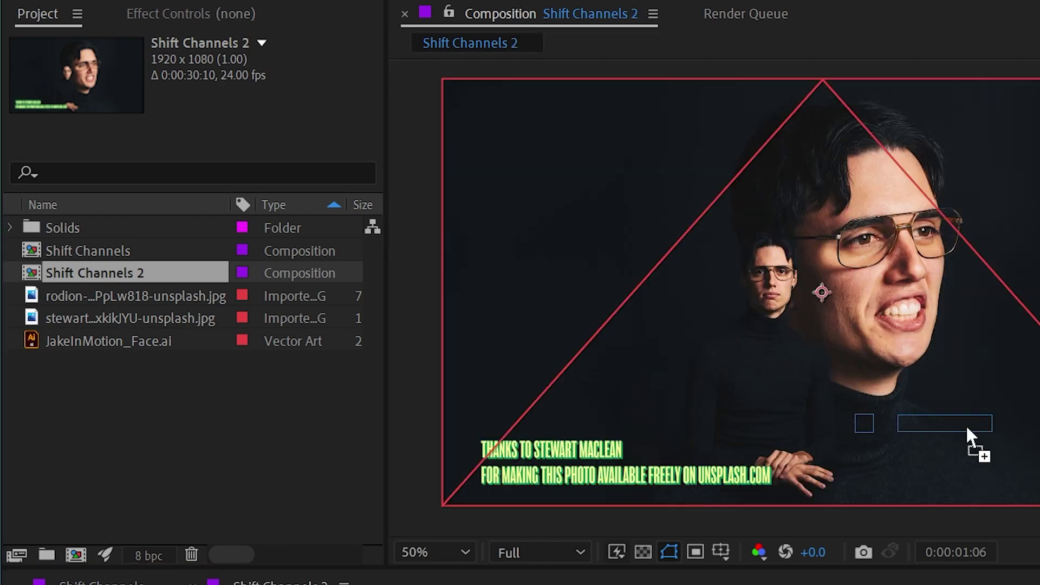
click(930, 428)
click(261, 103)
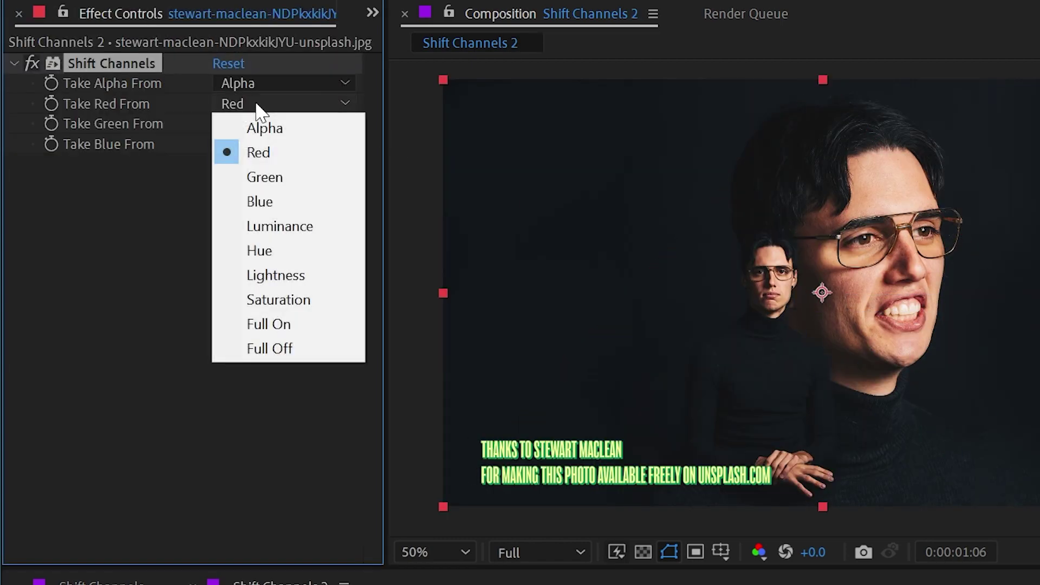
click(334, 201)
click(282, 144)
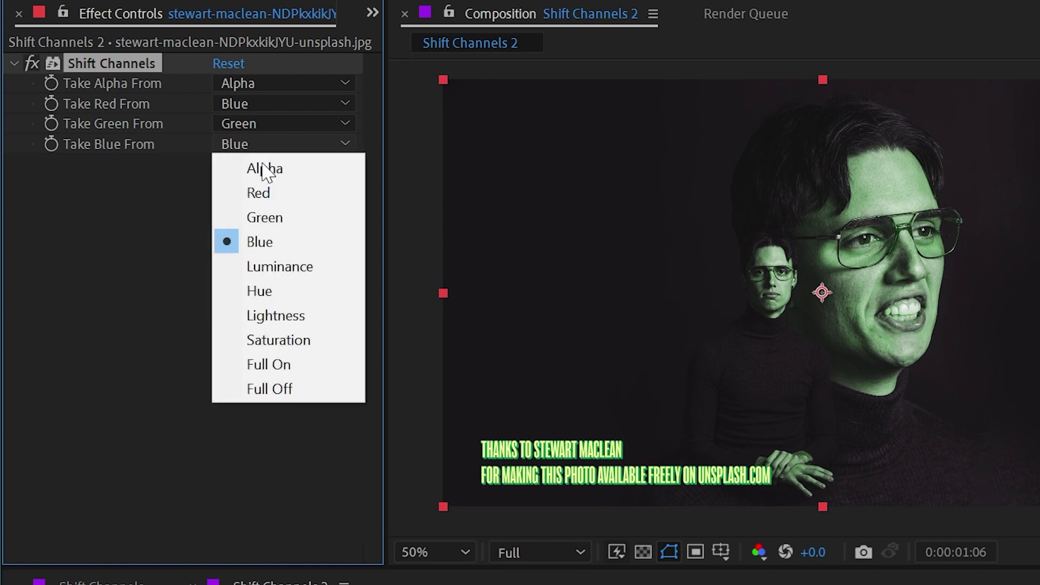
click(273, 194)
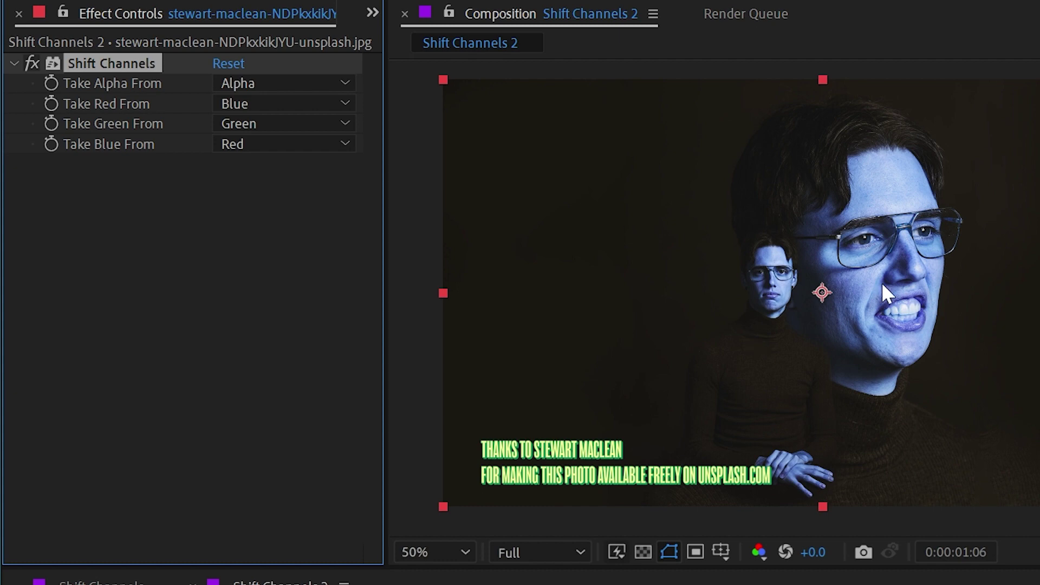
click(229, 63)
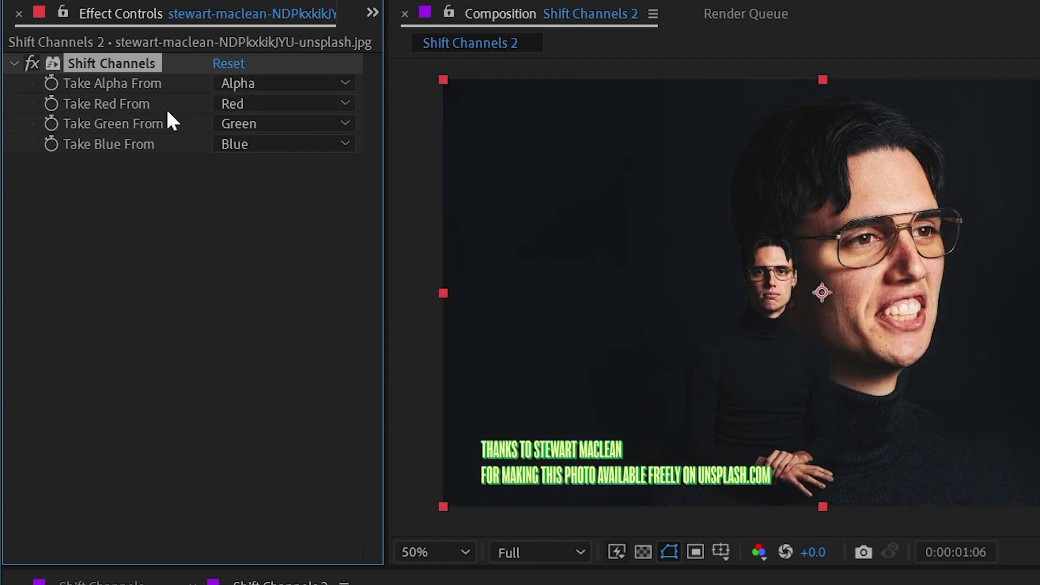
Take Red from Saturation and set Green and Blue to Full Off.
click(259, 104)
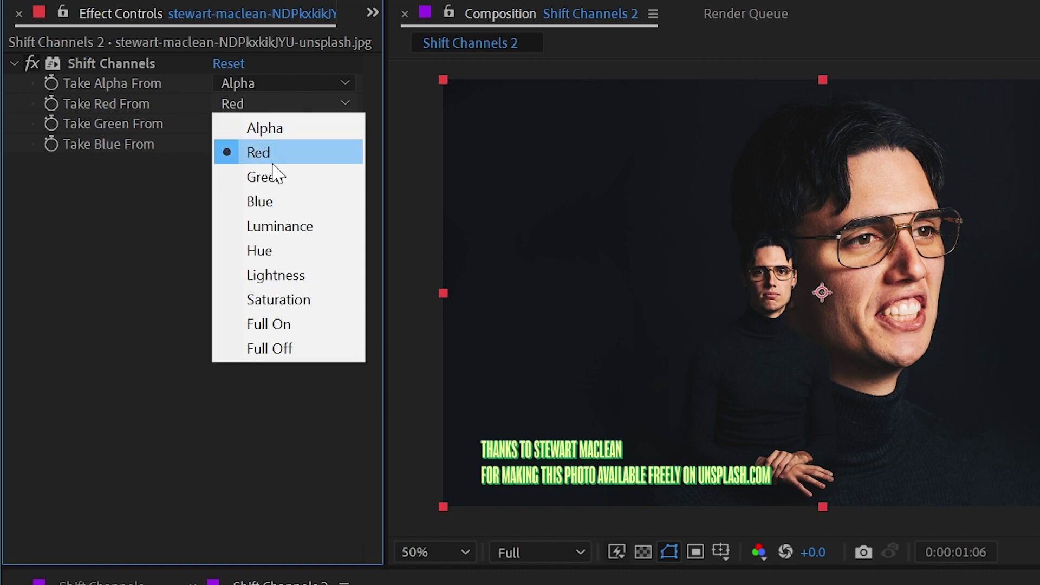
click(312, 299)
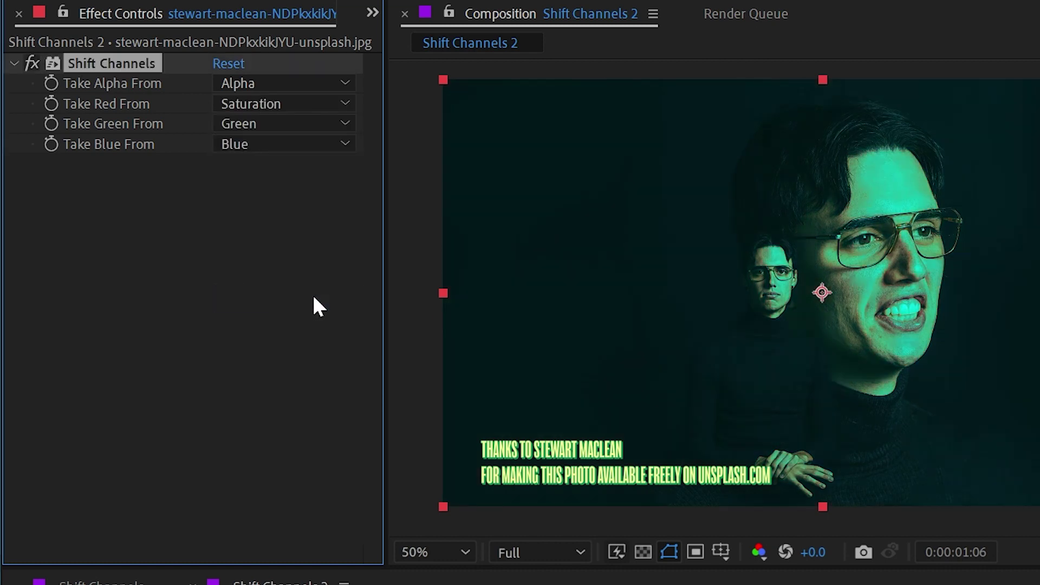
click(219, 144)
click(269, 369)
click(265, 127)
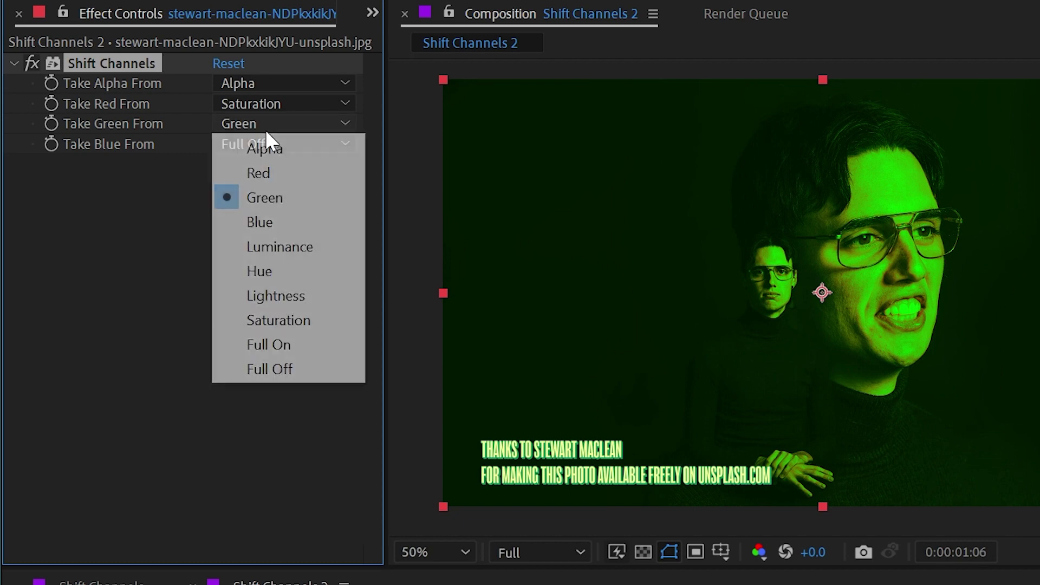
click(285, 367)
Zoom the red portrait to 200% and back out, then reset Shift Channels to defaults.
key(period)
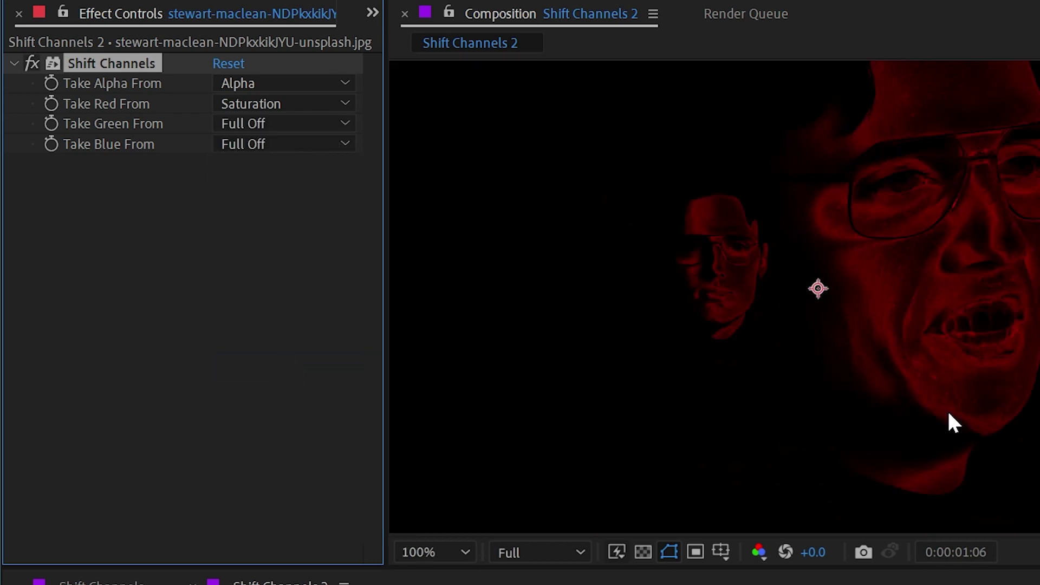
key(period)
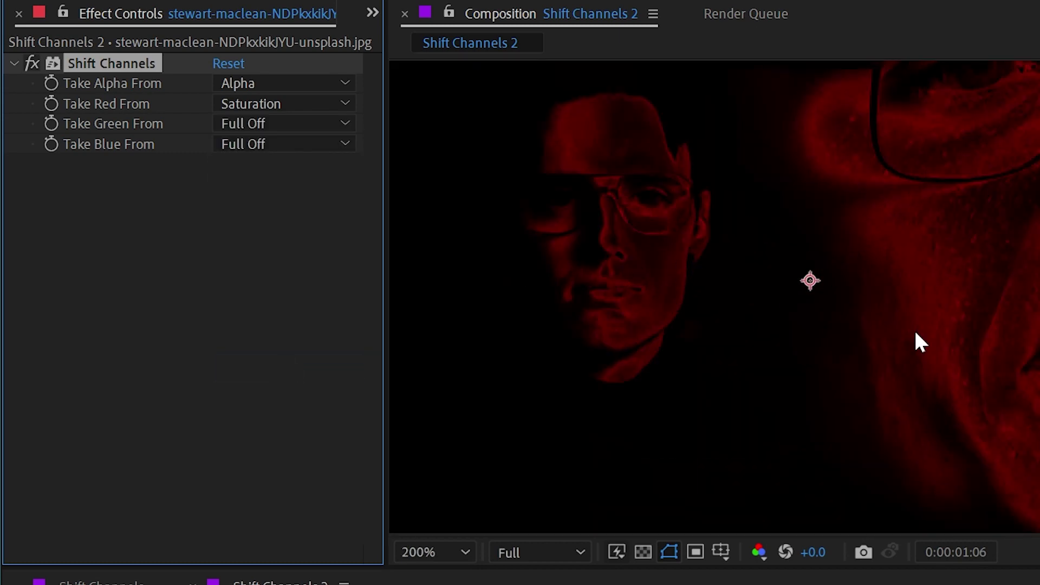
key(comma)
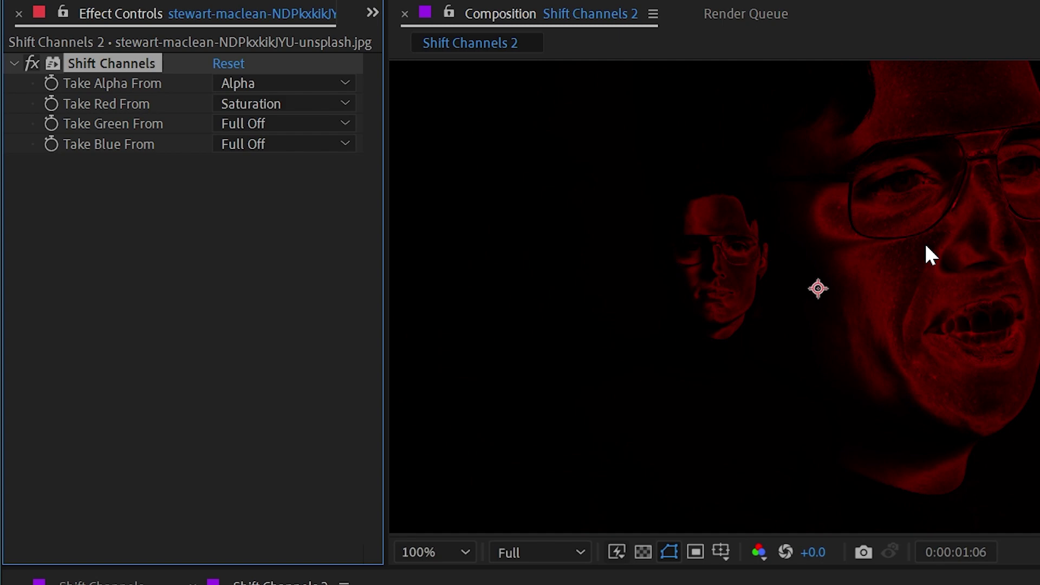
key(comma)
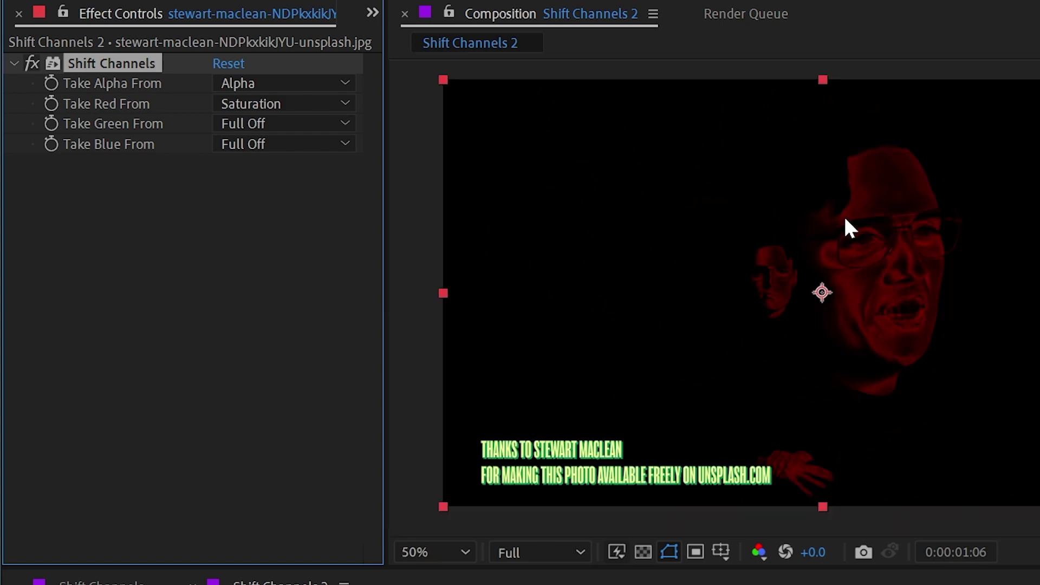
click(221, 63)
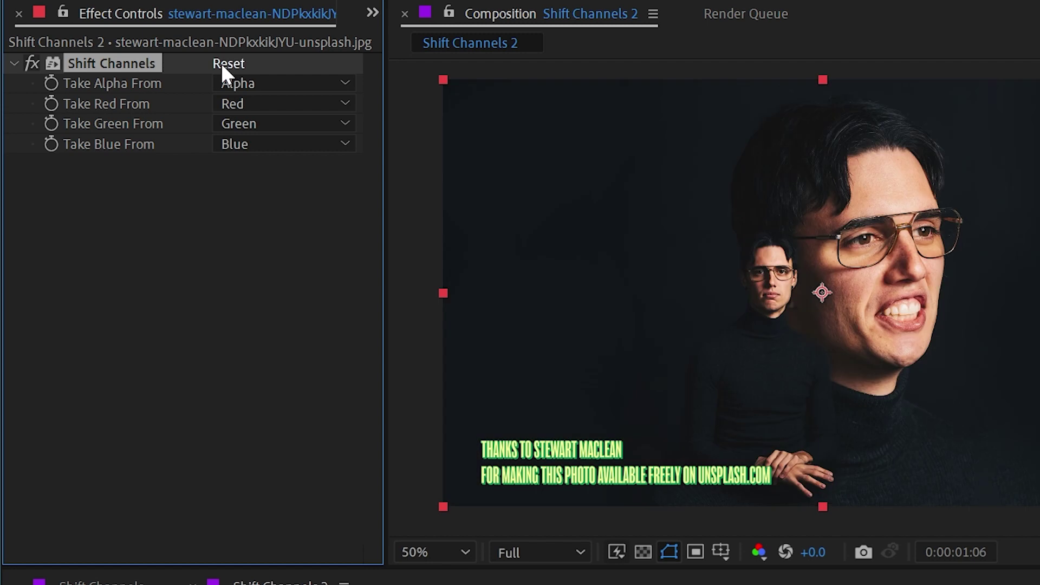
click(246, 89)
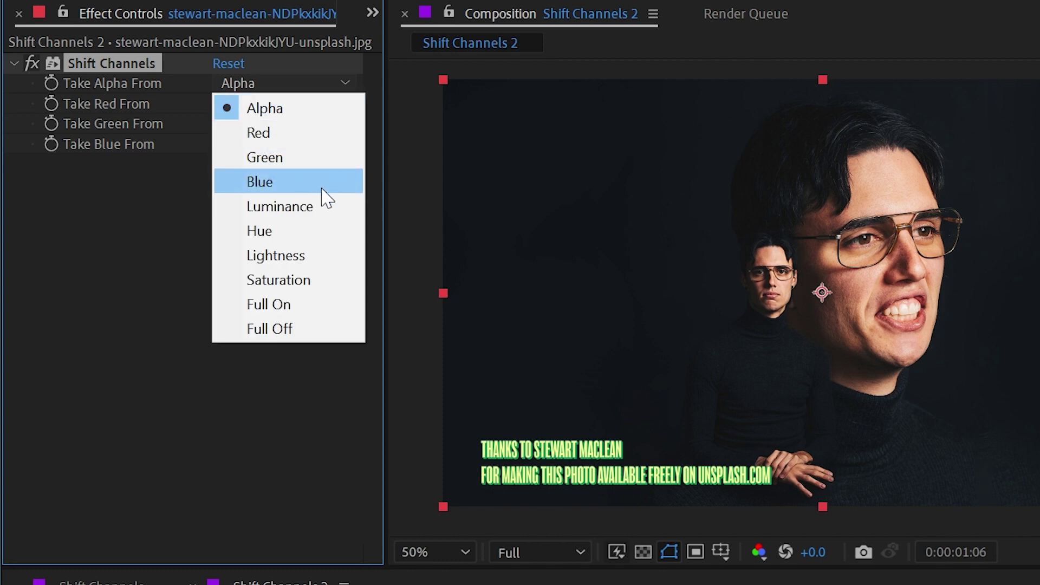
Set Take Alpha From to Luminance so dark areas fade into the background.
click(319, 209)
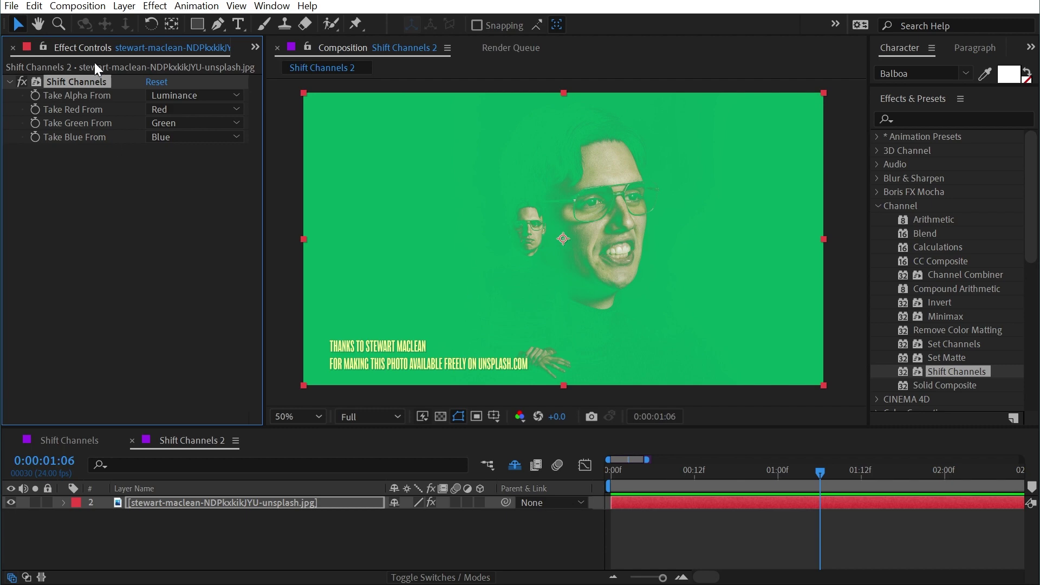
scroll(71, 44, up, 1)
Pre-compose RGB Split's three layers into 'Pre-RGB-Split' and apply Shift Channels to it.
double_click(72, 205)
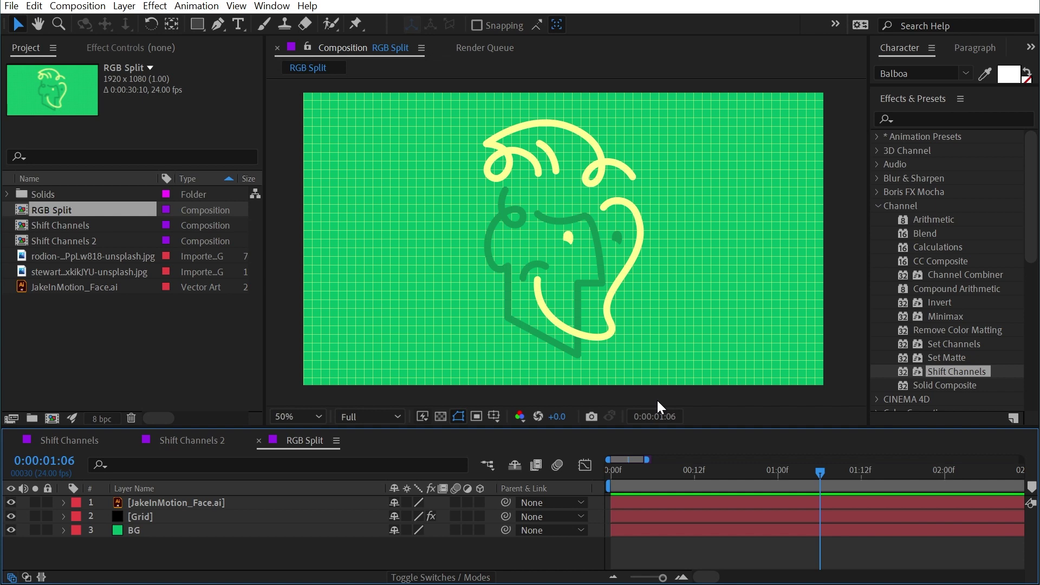
click(189, 517)
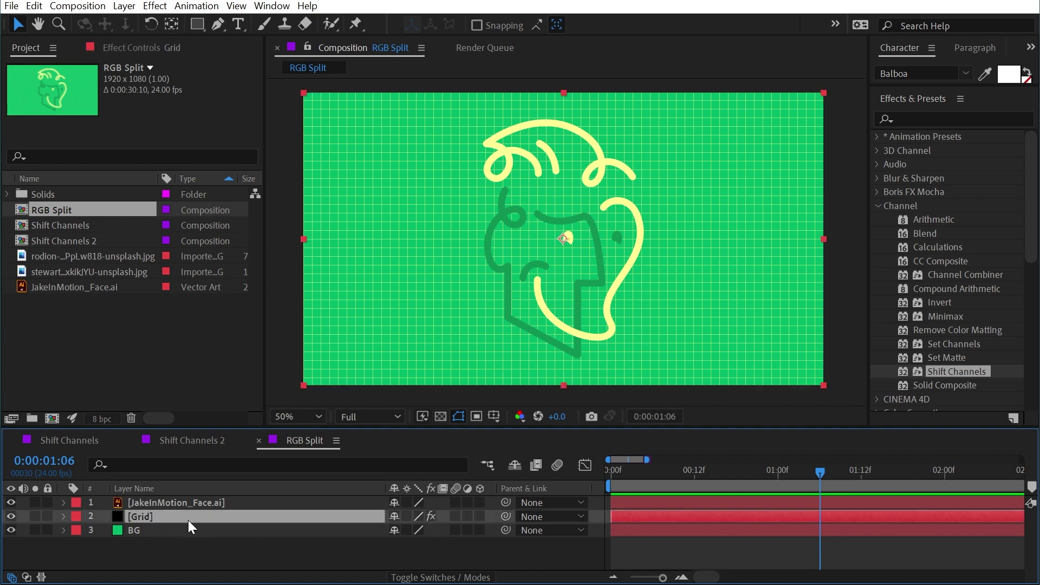
key(ctrl+a)
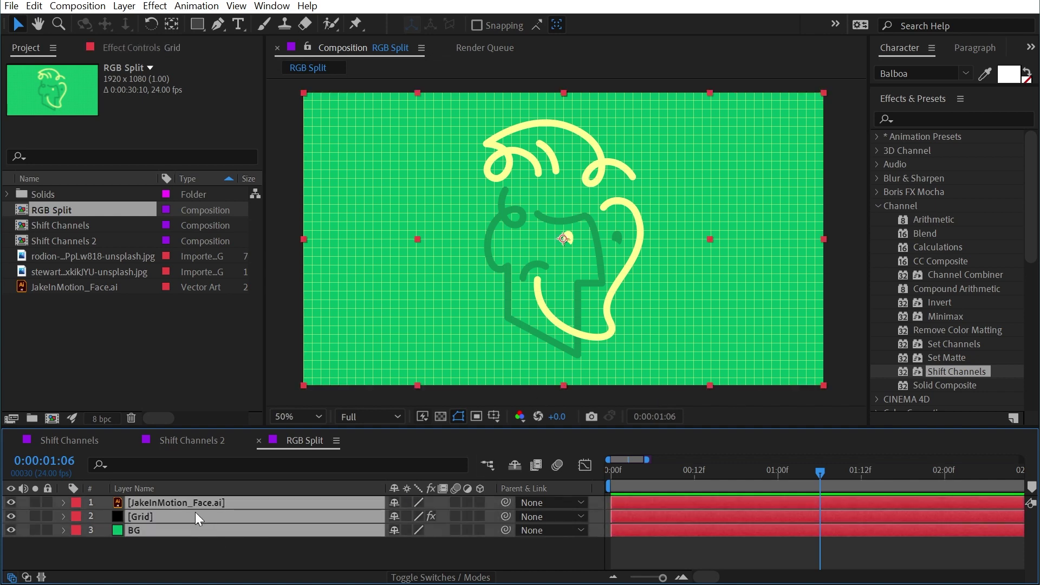
key(ctrl+shift+c)
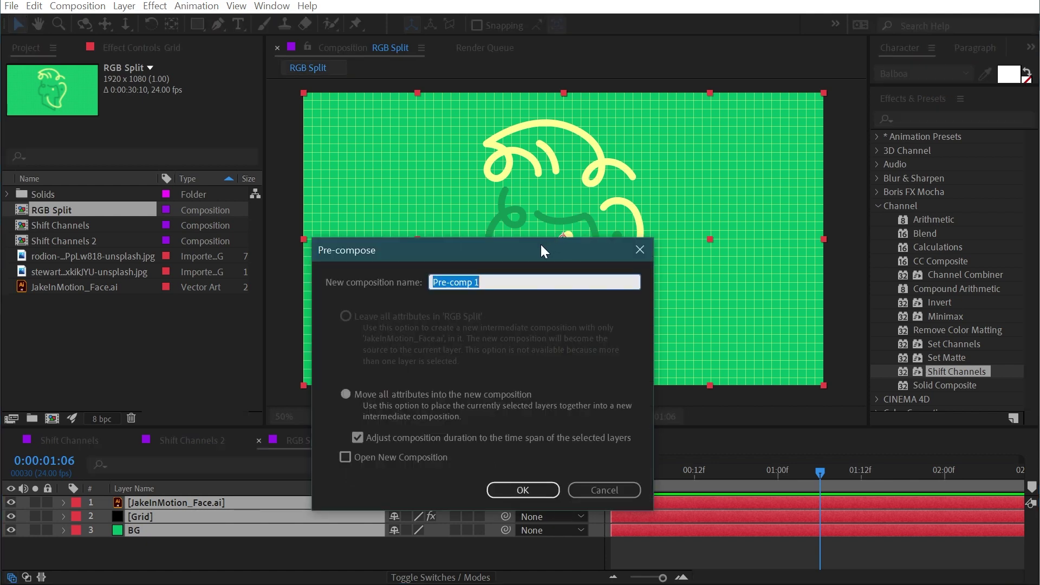
text(Pre-RGB-Split)
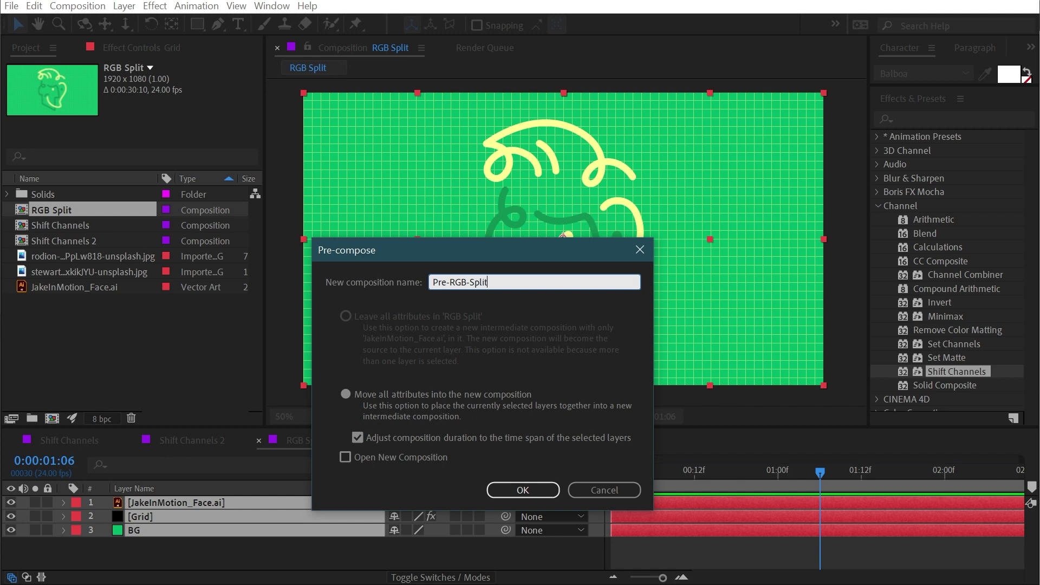
click(524, 487)
drag(904, 387, 505, 300)
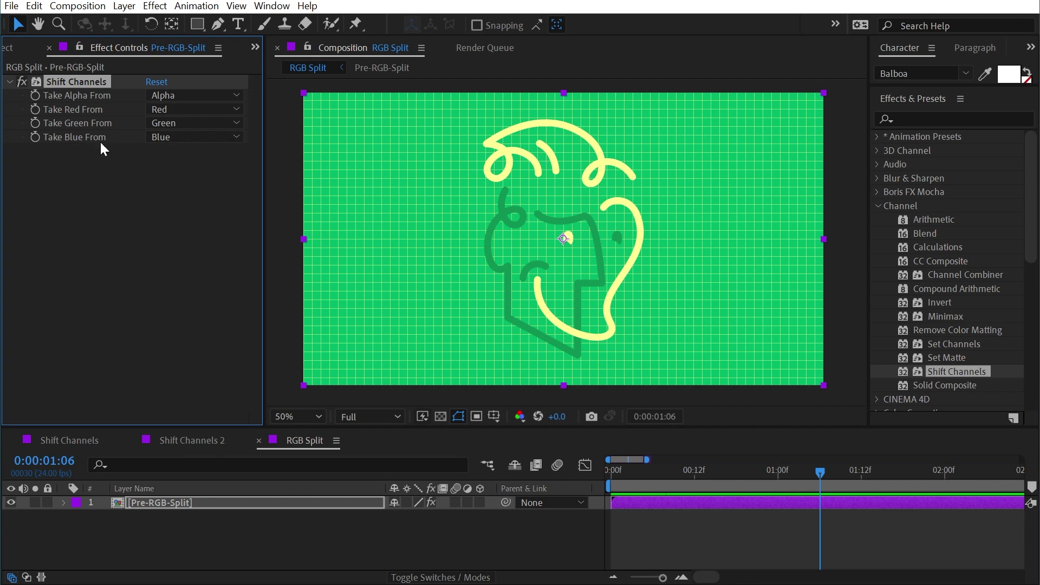
Set green and blue to Full Off so the layer keeps only red.
click(181, 123)
click(200, 286)
click(174, 138)
click(210, 301)
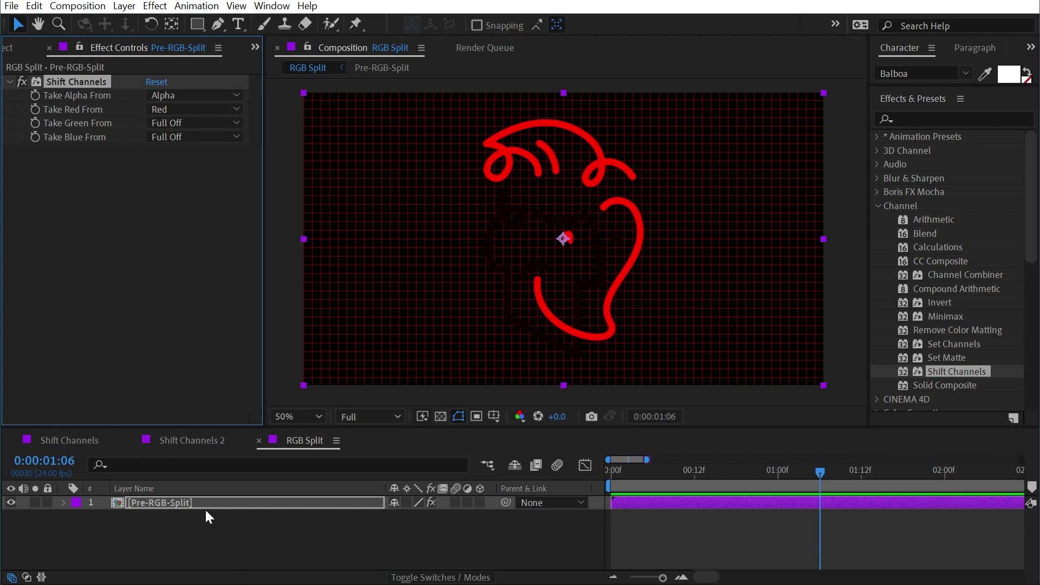
Rename the layer R, then duplicate it twice as G and B.
click(187, 506)
key(Return)
text(R)
key(Return)
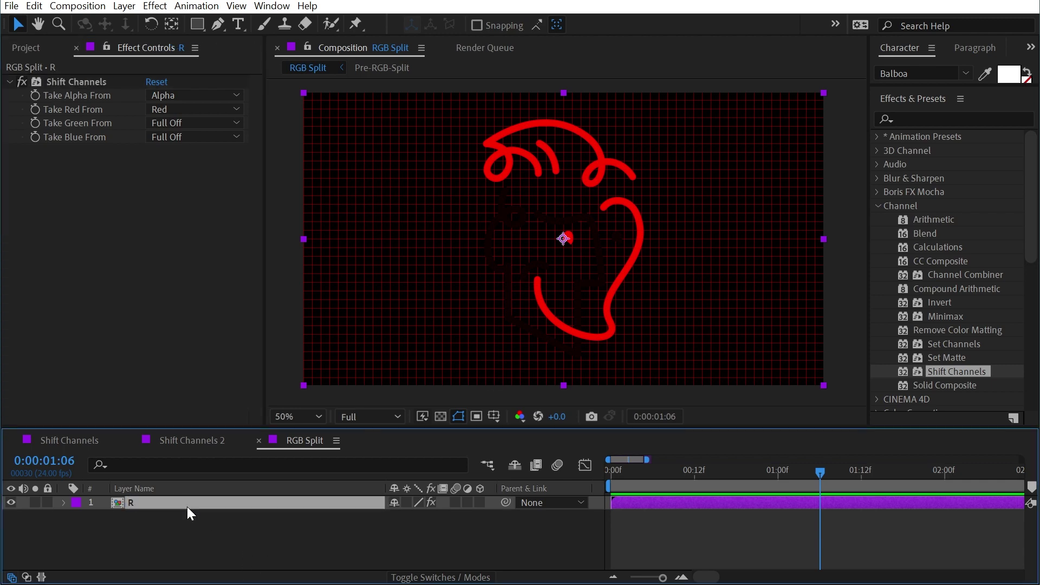
key(ctrl+d)
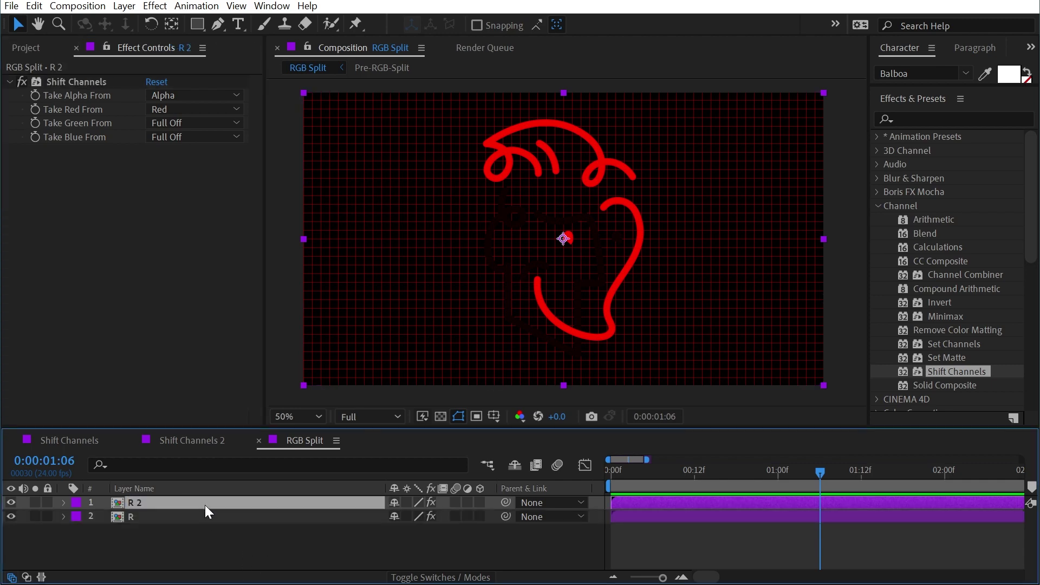
key(Return)
text(G)
key(Return)
key(ctrl+d)
key(Return)
text(B)
key(Return)
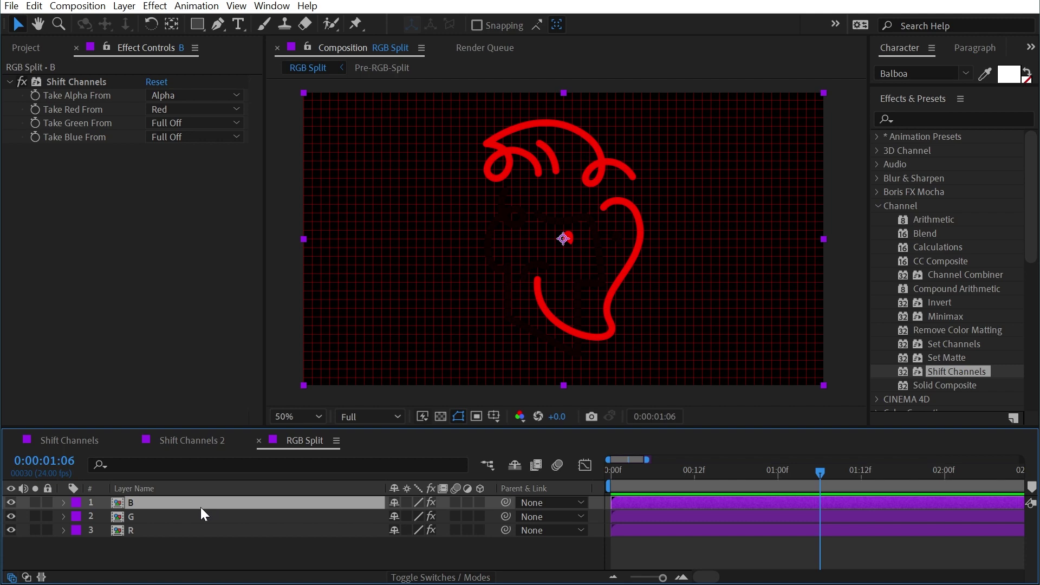
On layer B, set red to Full Off and take blue from Blue.
click(171, 109)
click(222, 277)
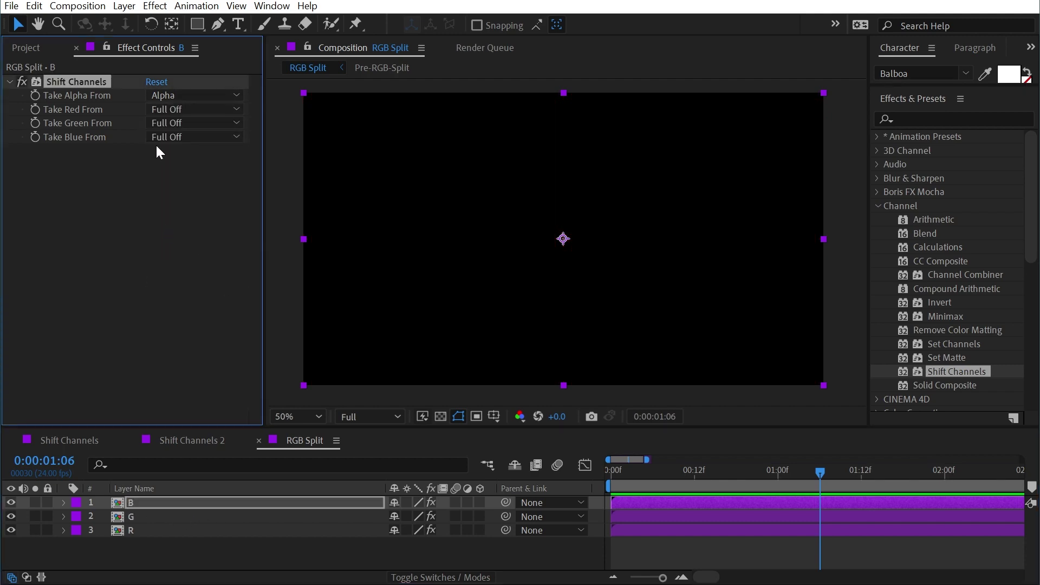
click(173, 137)
click(194, 204)
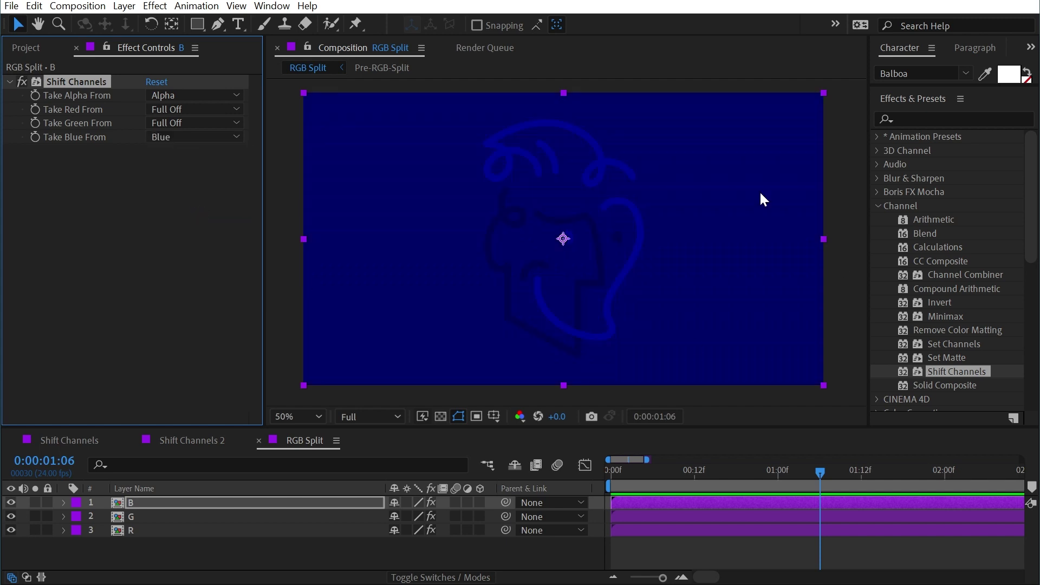
On layer G, set red to Full Off and take green from Green.
click(203, 517)
click(177, 110)
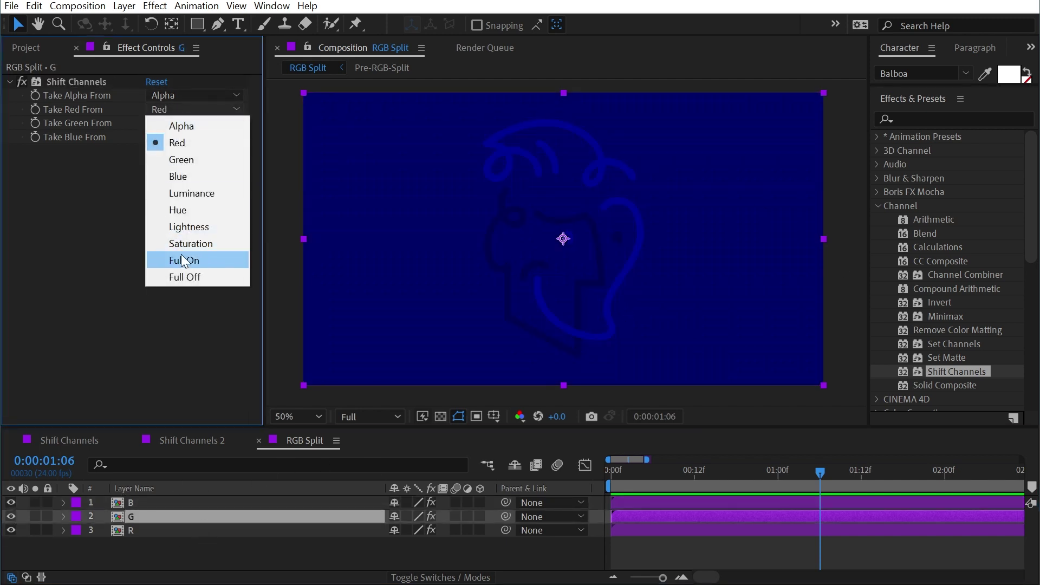
click(190, 278)
click(179, 123)
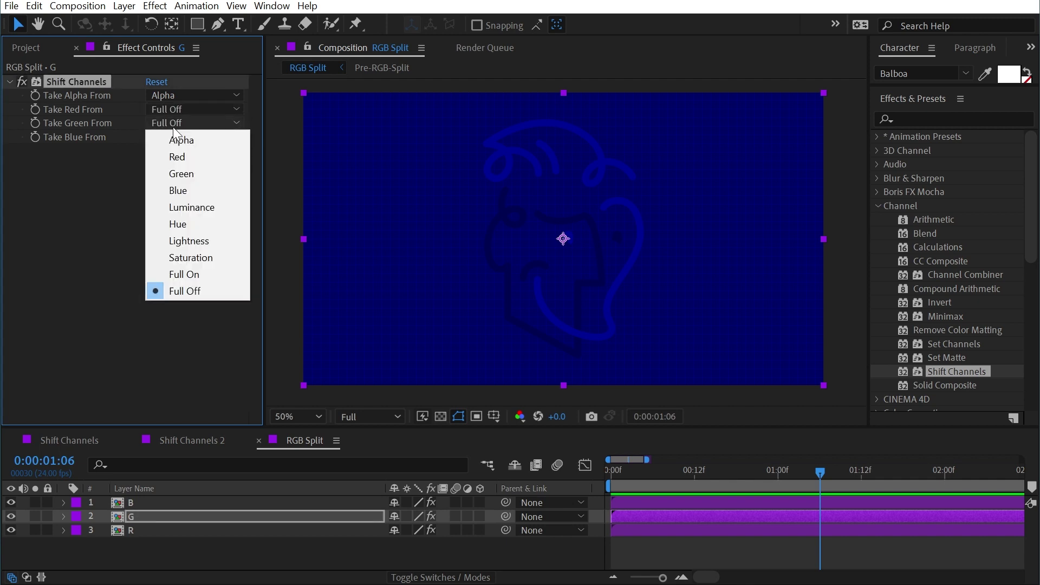
click(203, 176)
Toggle layers B and G visibility to preview each channel, then select layer B.
click(11, 502)
click(11, 517)
click(10, 517)
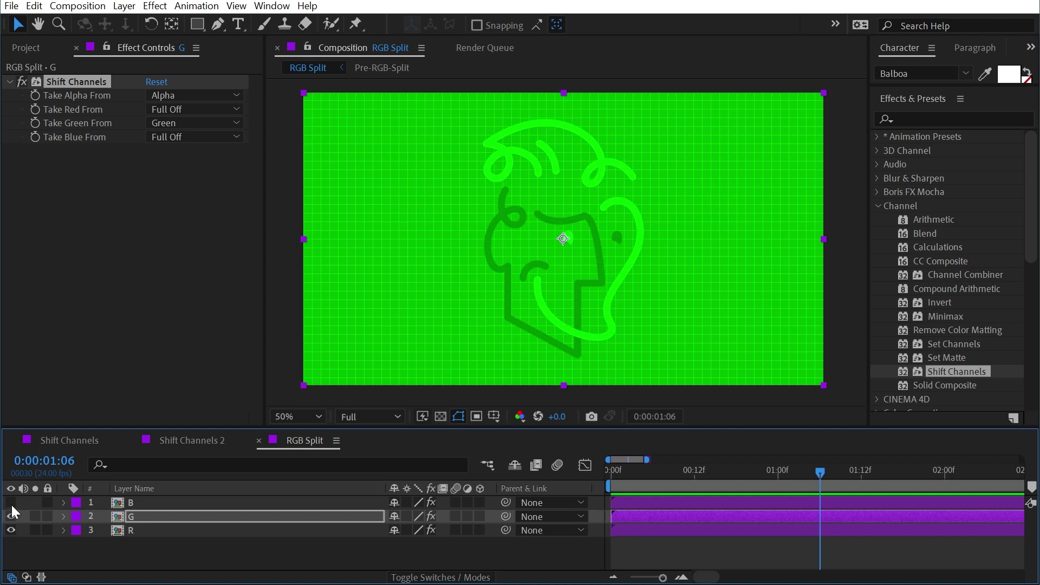
click(9, 501)
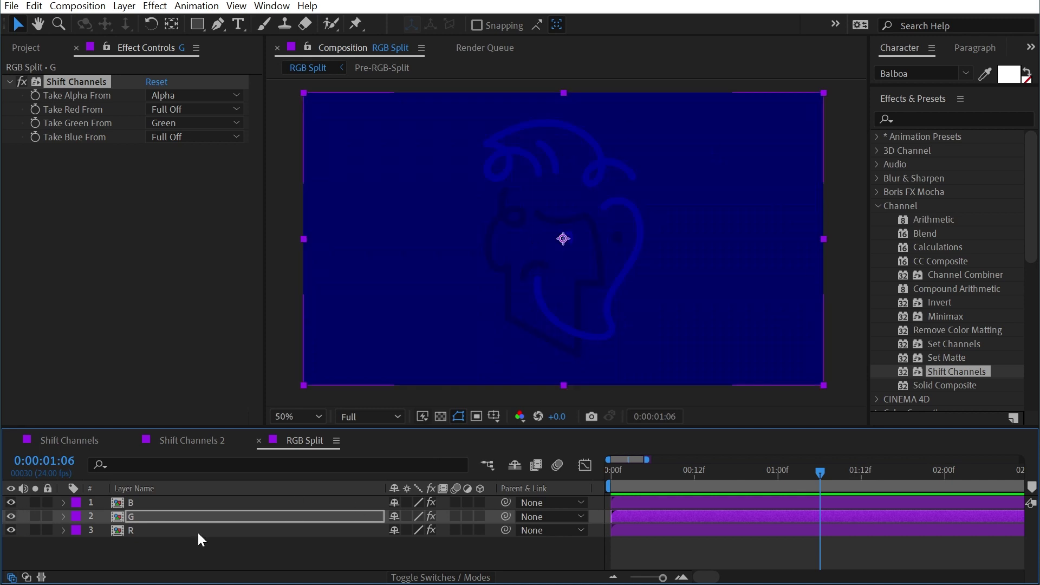
click(280, 502)
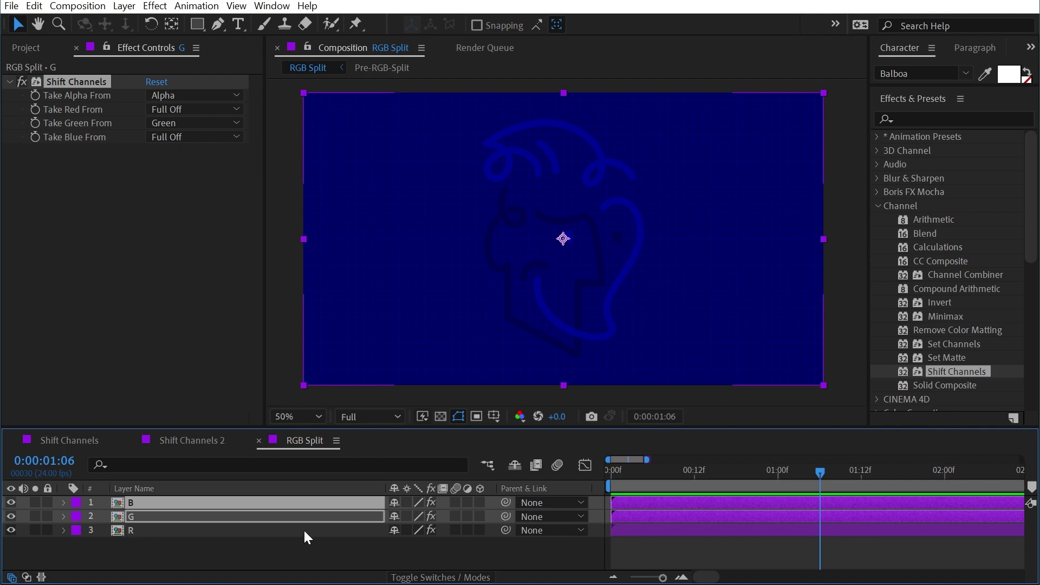
click(457, 577)
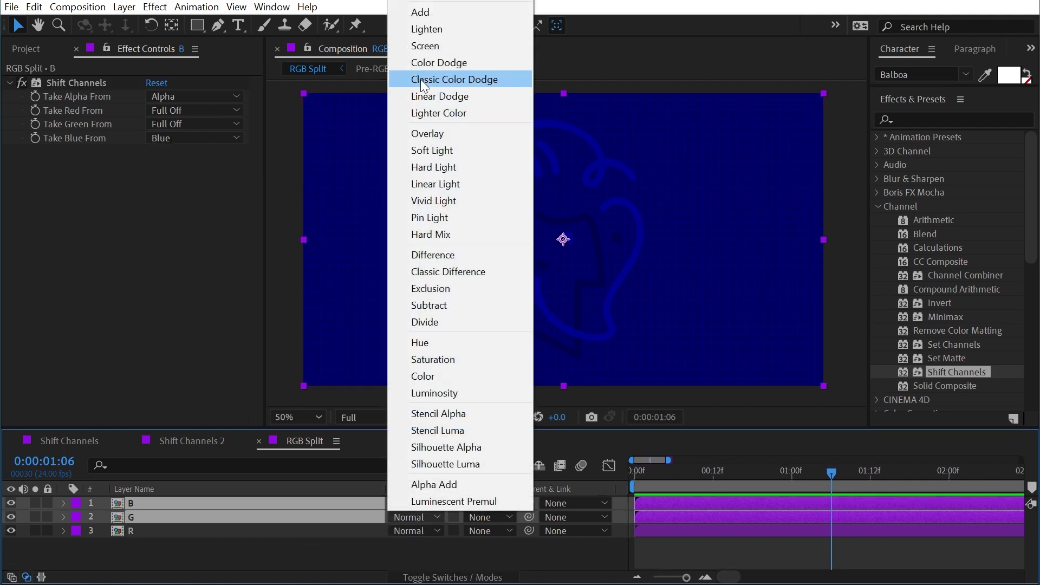
Set layers B and G to the Add blend mode.
click(435, 12)
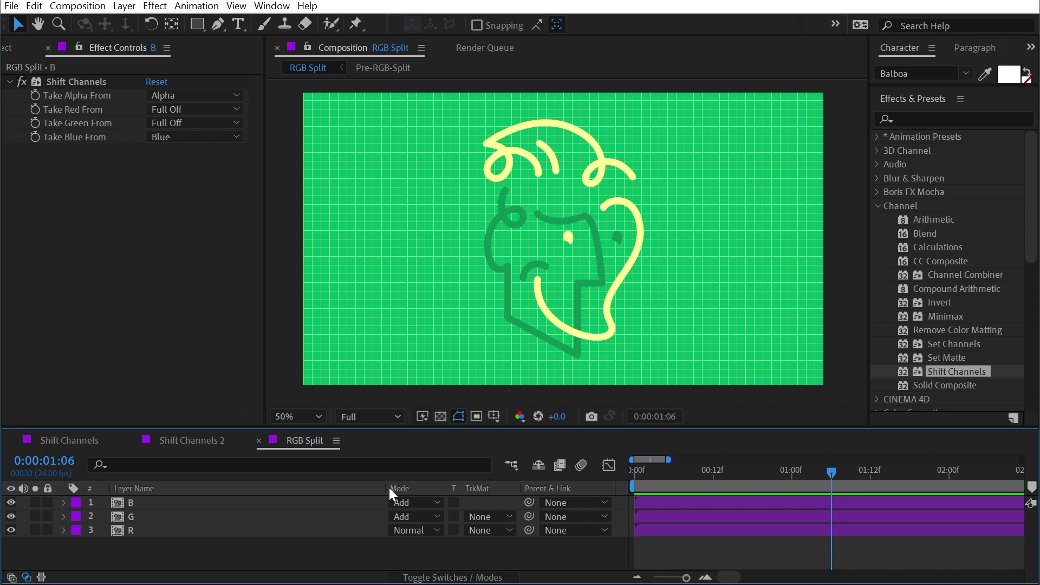
drag(382, 491, 202, 490)
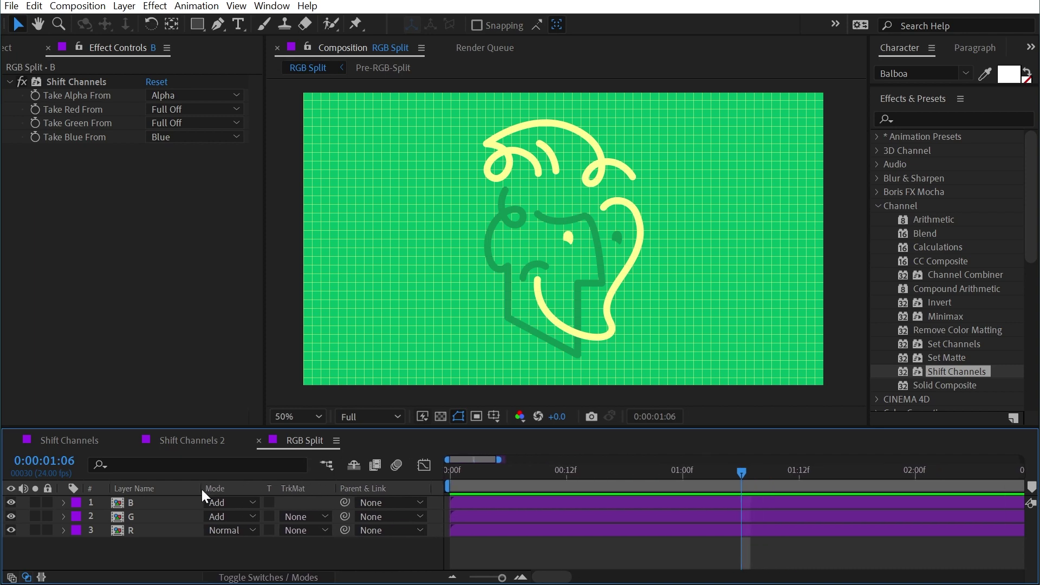
key(slash)
drag(565, 191, 495, 204)
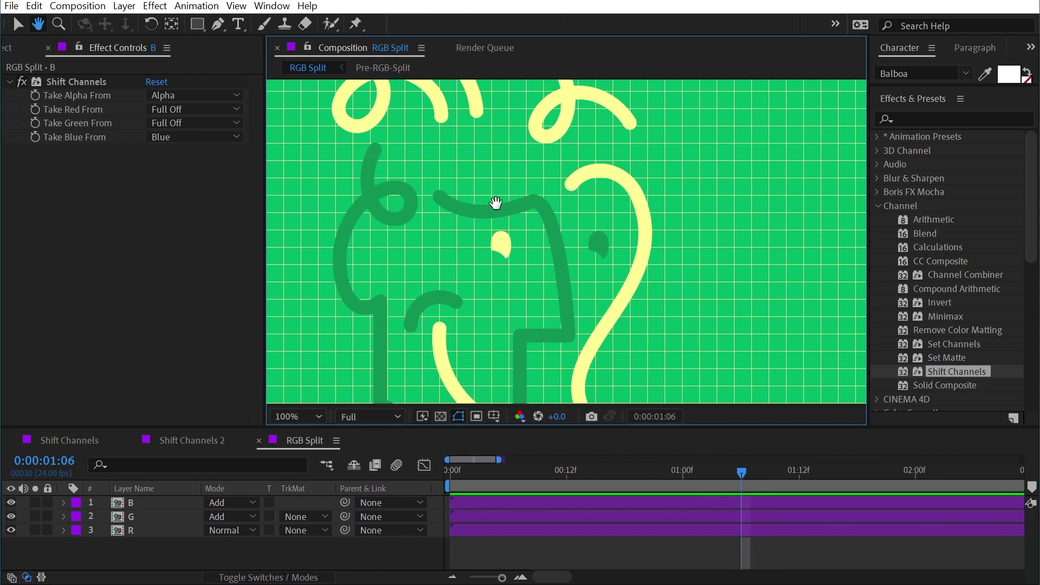
click(145, 529)
drag(427, 256, 426, 255)
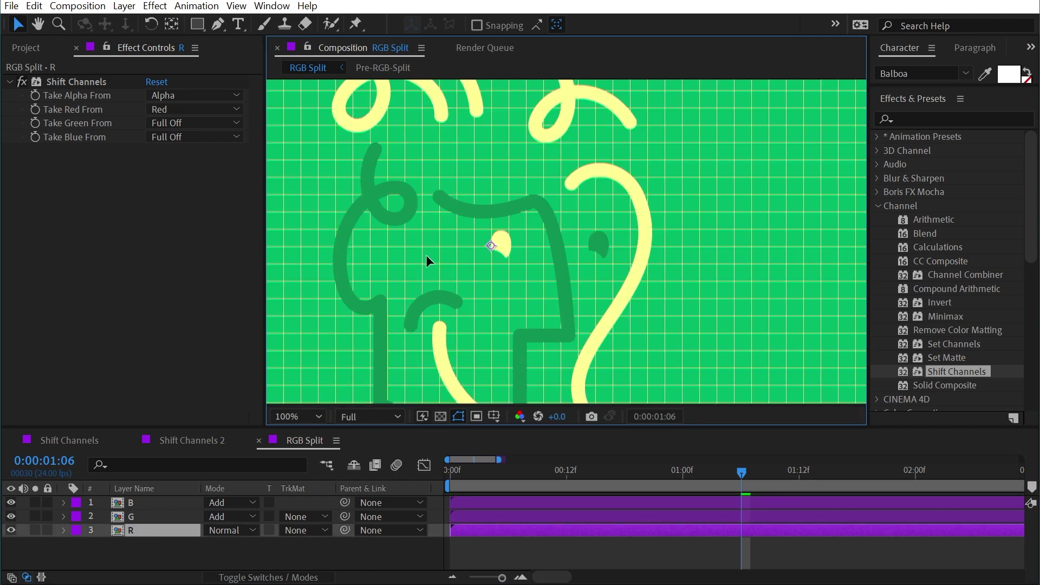
click(141, 515)
drag(511, 284, 513, 285)
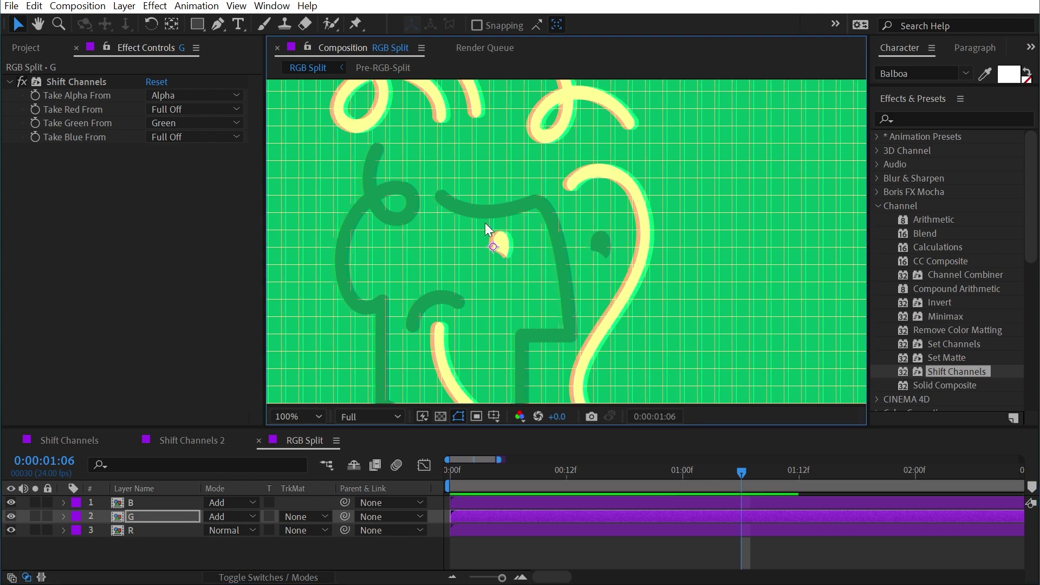
scroll(485, 222, up, 1)
drag(511, 156, 626, 324)
drag(527, 212, 534, 174)
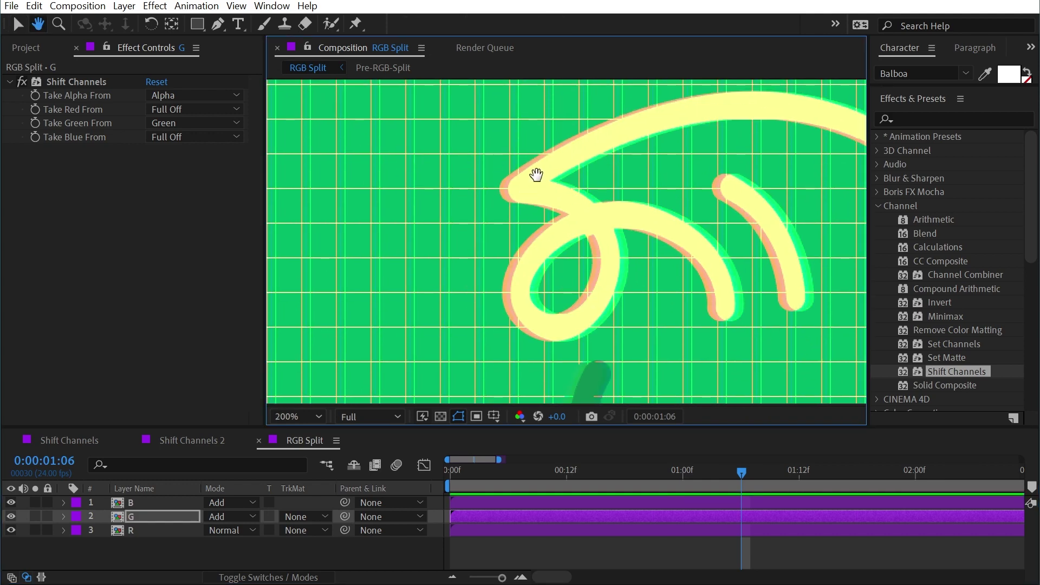
key(v)
click(587, 238)
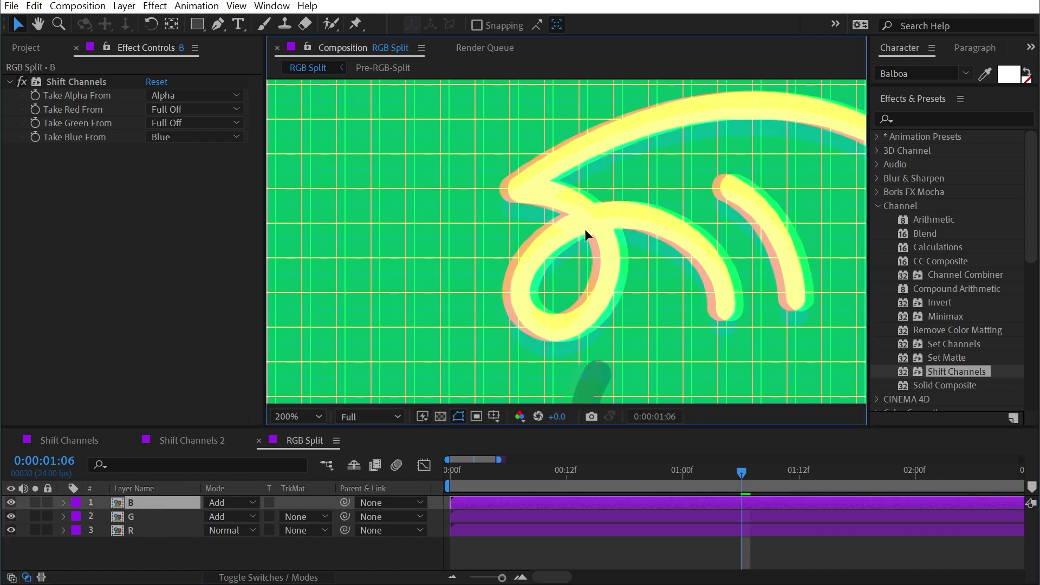
drag(585, 229, 589, 226)
scroll(671, 270, down, 1)
drag(670, 273, 685, 307)
drag(425, 205, 743, 248)
scroll(407, 132, up, 1)
drag(414, 129, 627, 267)
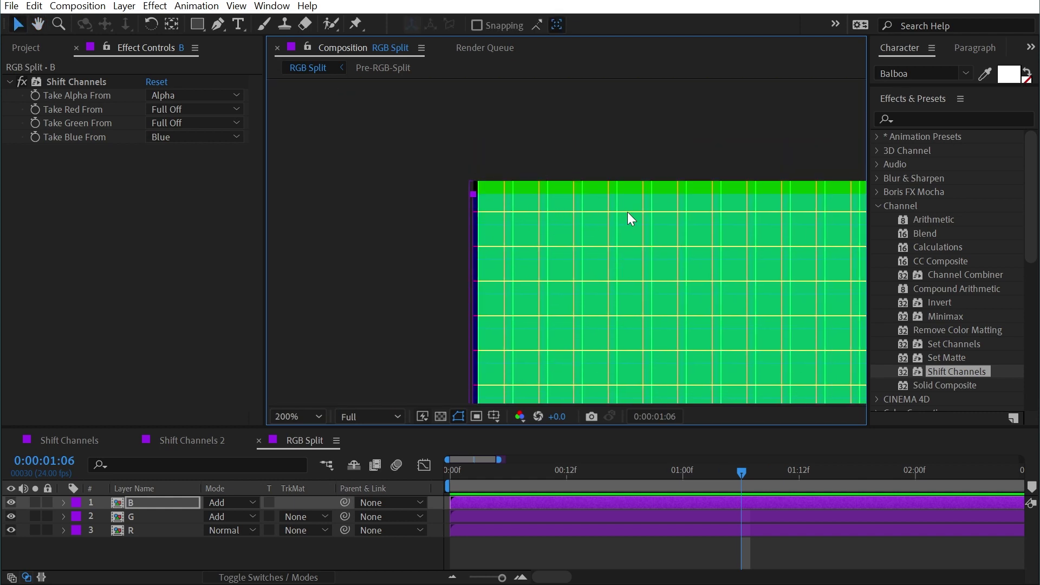
key(shift+slash)
key(slash)
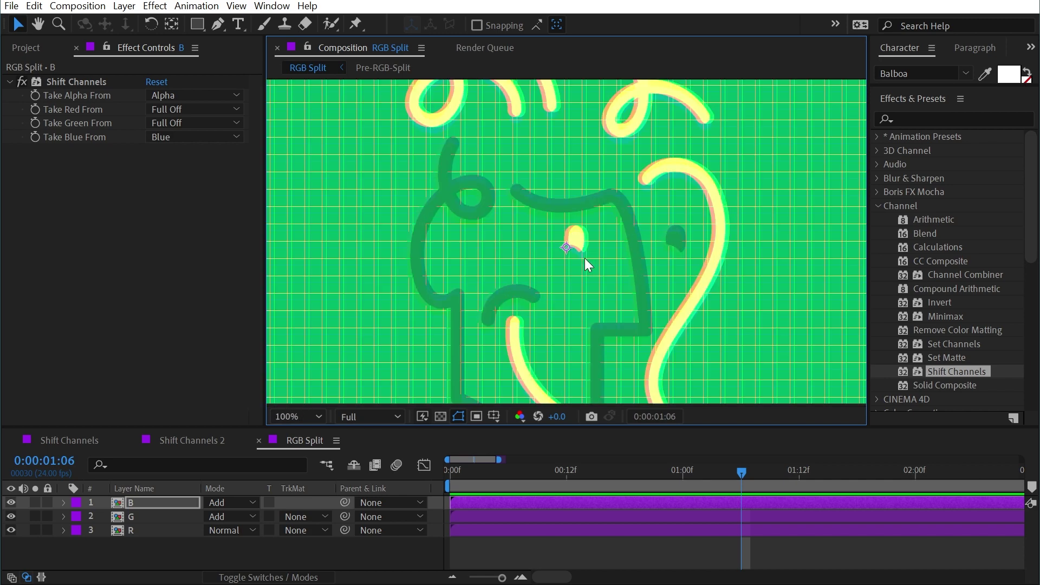
key(comma)
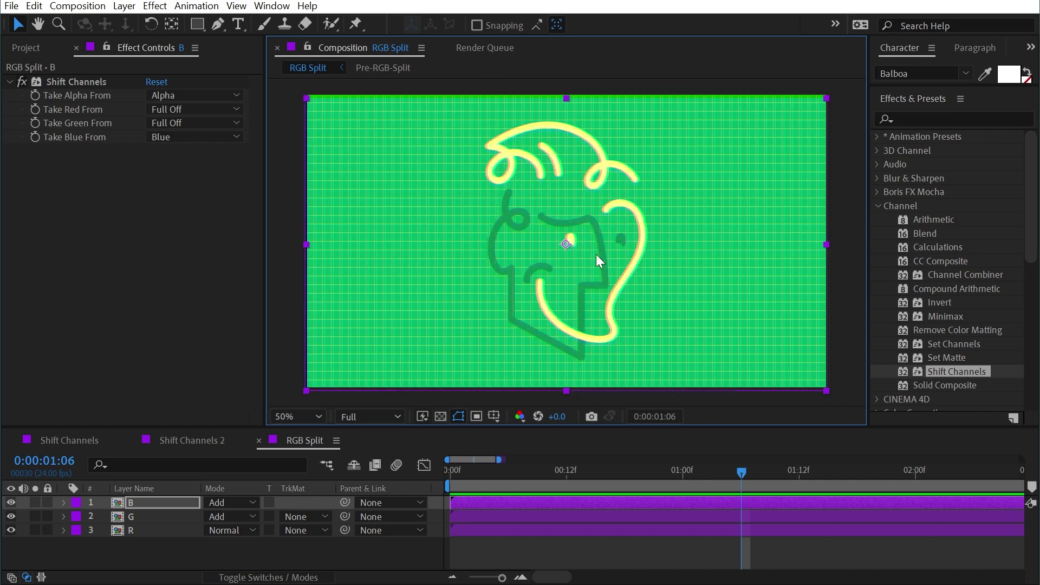
shift+click(153, 529)
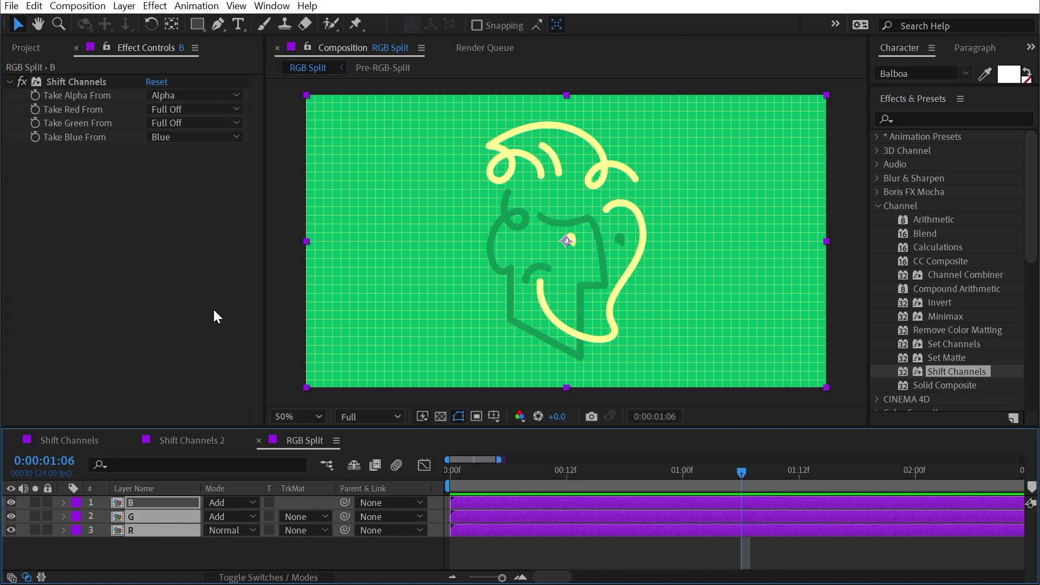
Search 'offset' and apply the Offset effect to layer R.
click(132, 530)
click(909, 119)
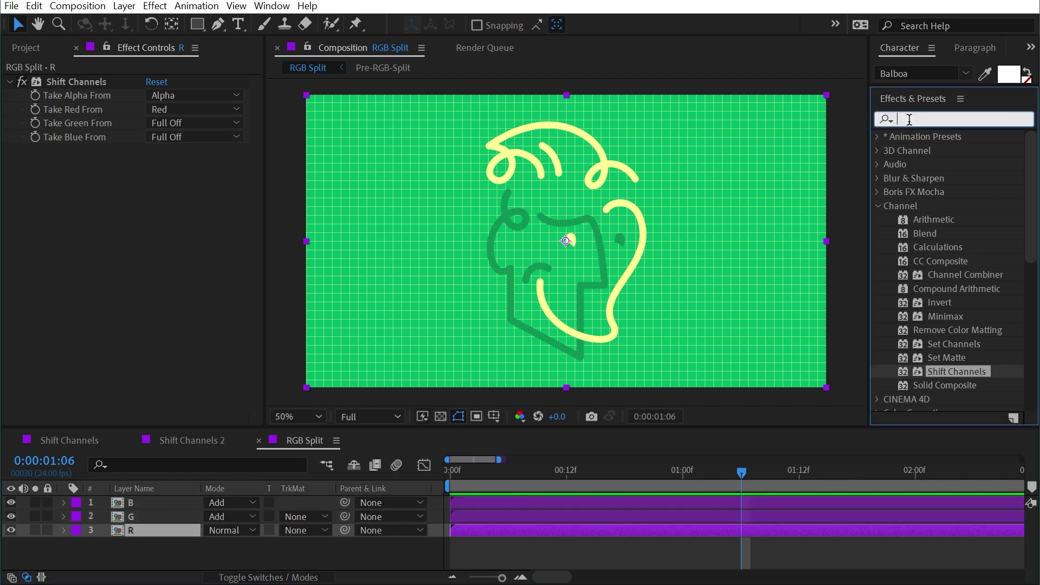
text(offset)
double_click(942, 177)
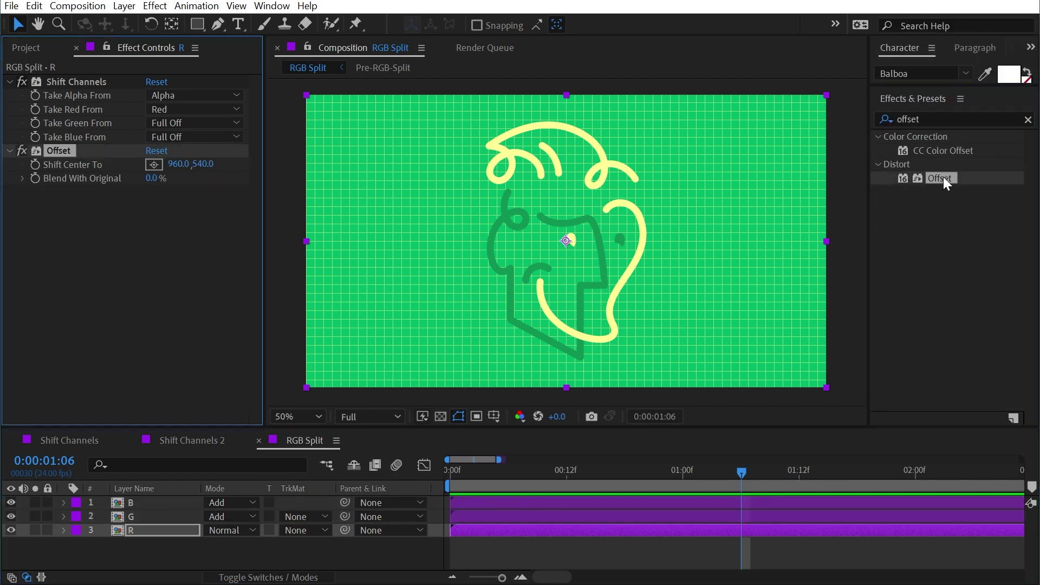
Solo layer R, test dragging Shift Center To sideways, then undo and unsolo.
click(36, 530)
mouse_move(173, 171)
mouse_down()
mouse_move(65, 171)
mouse_move(228, 202)
mouse_move(320, 202)
mouse_move(206, 202)
mouse_move(509, 189)
mouse_move(22, 187)
mouse_move(759, 216)
mouse_up()
key(ctrl+z)
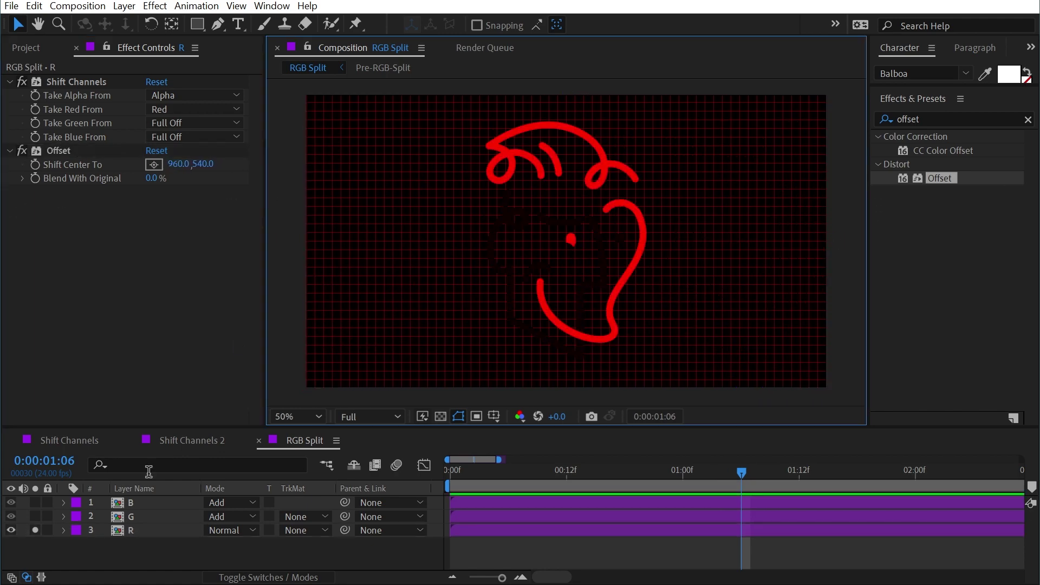
click(36, 531)
Try a 950 offset centre, then undo back to 960, 540 and deselect layers.
click(154, 164)
click(564, 241)
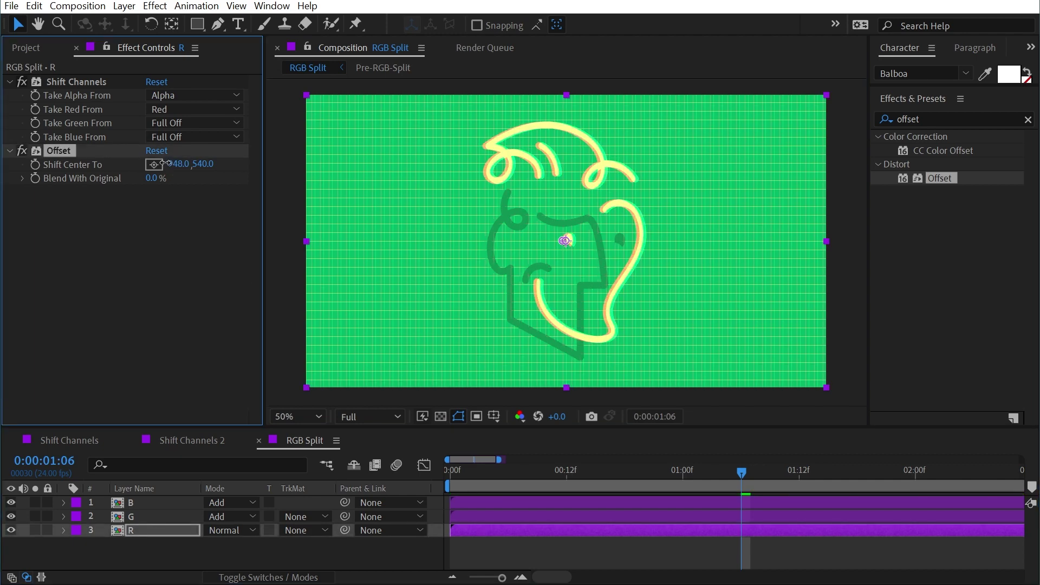
click(149, 516)
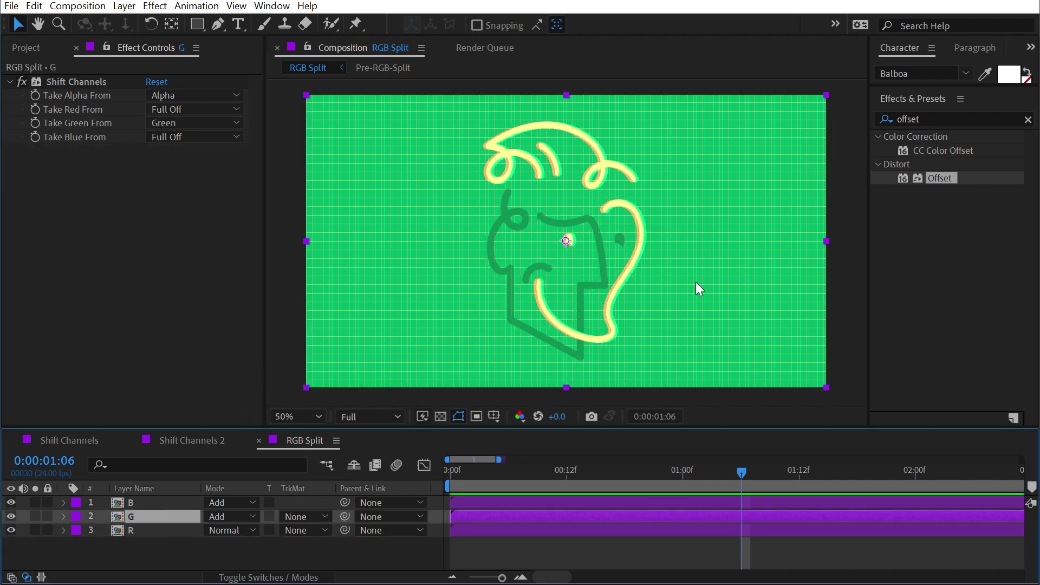
click(167, 541)
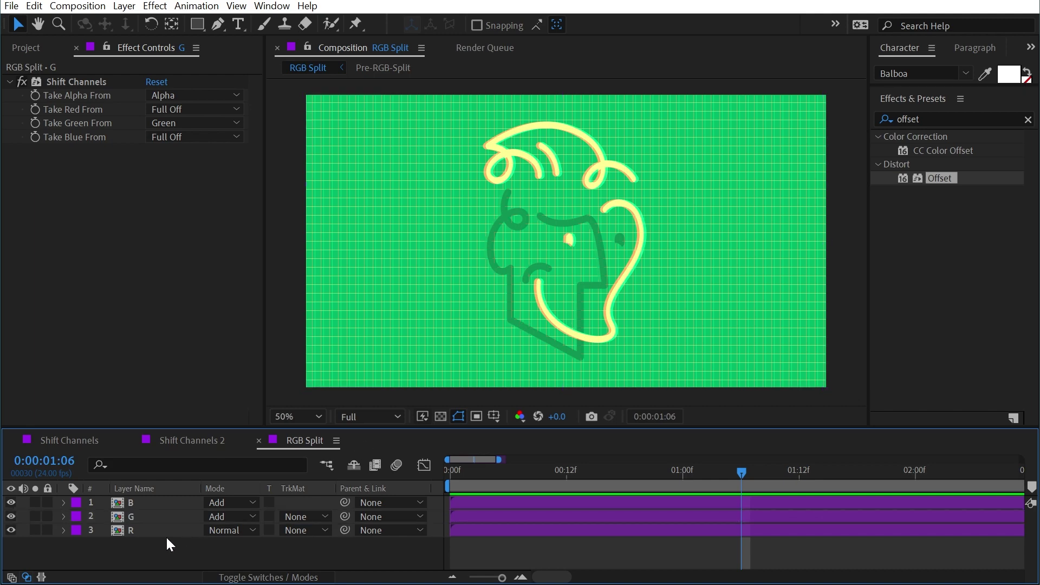
key(ctrl+z)
click(167, 531)
click(164, 540)
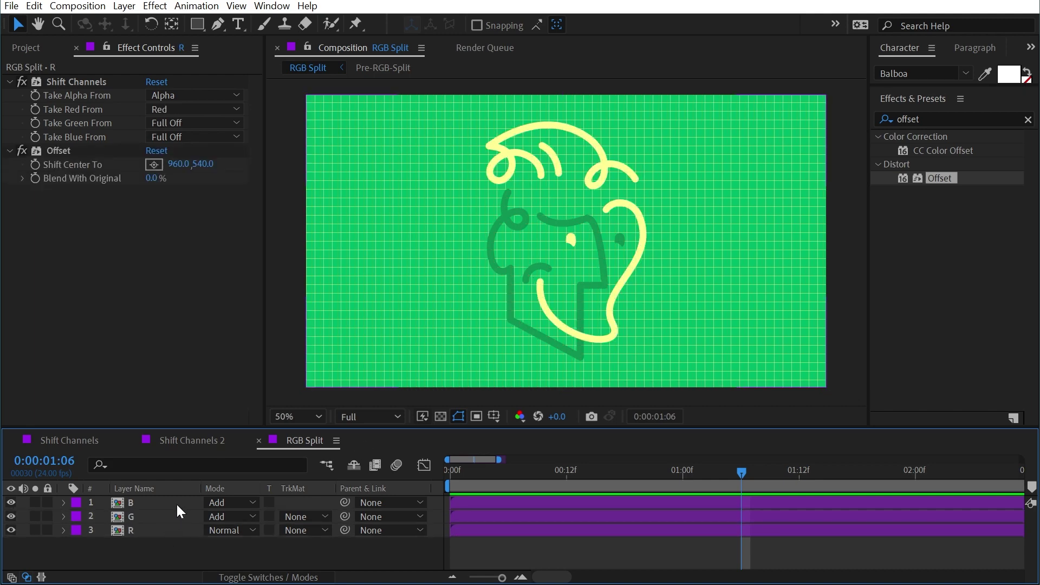
Create a null object named 'Controls' above layers B, G and R, and enlarge the timeline.
click(132, 7)
mouse_move(135, 24)
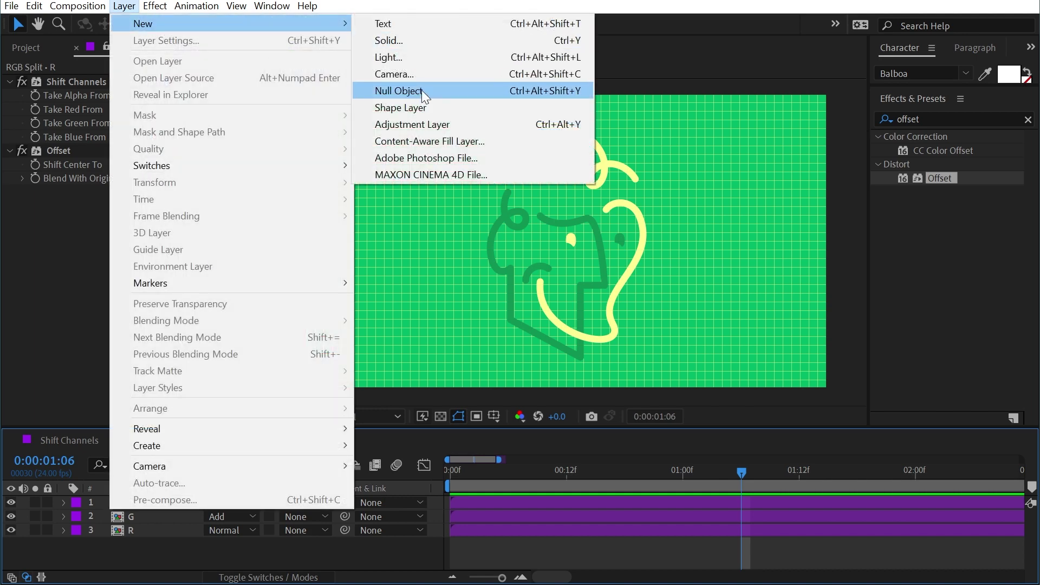
click(399, 91)
key(Return)
text(Controls)
key(Return)
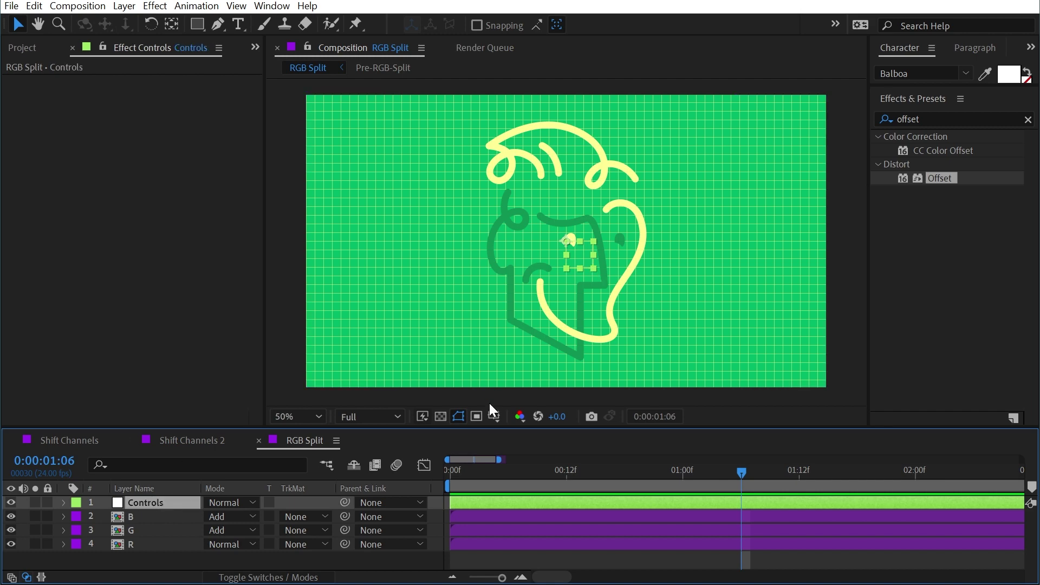
drag(490, 429, 491, 403)
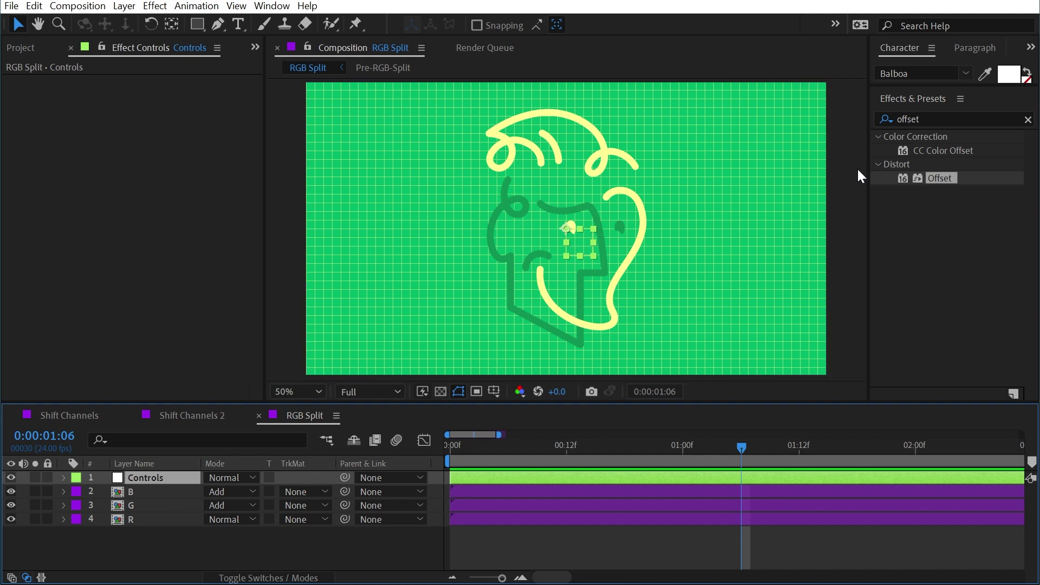
Apply Slider Control to the Controls layer, rename it 'X Split', and keep its value at 0.00.
click(948, 122)
text(slider)
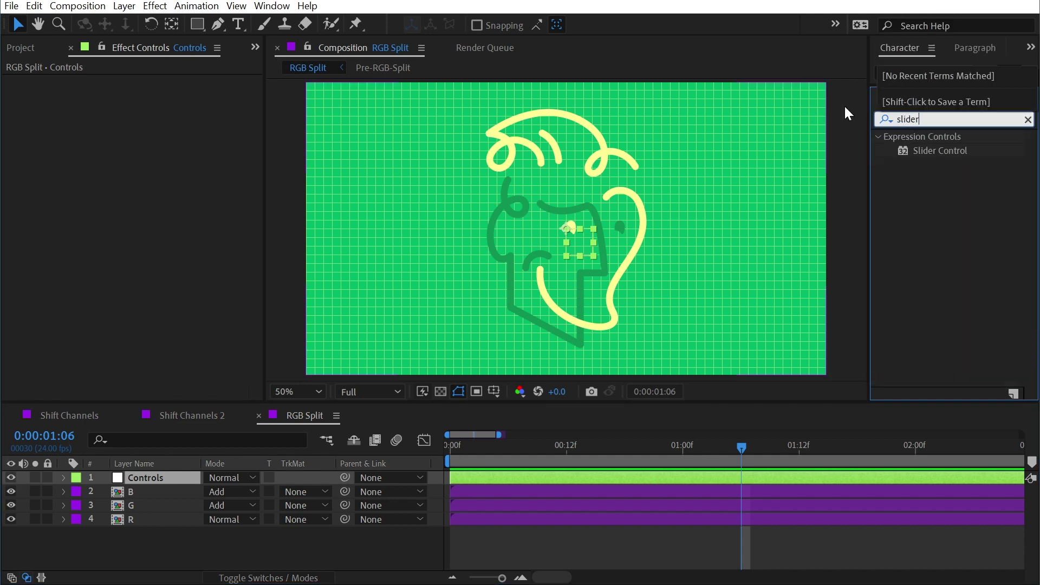
drag(947, 154, 183, 477)
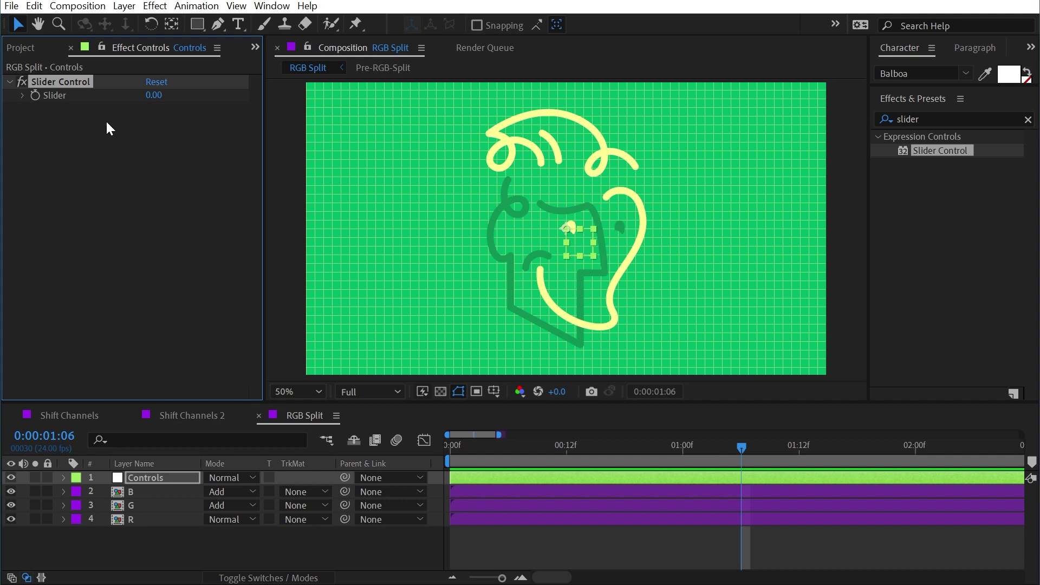
key(Return)
text(X Split)
key(Return)
drag(154, 95, 217, 118)
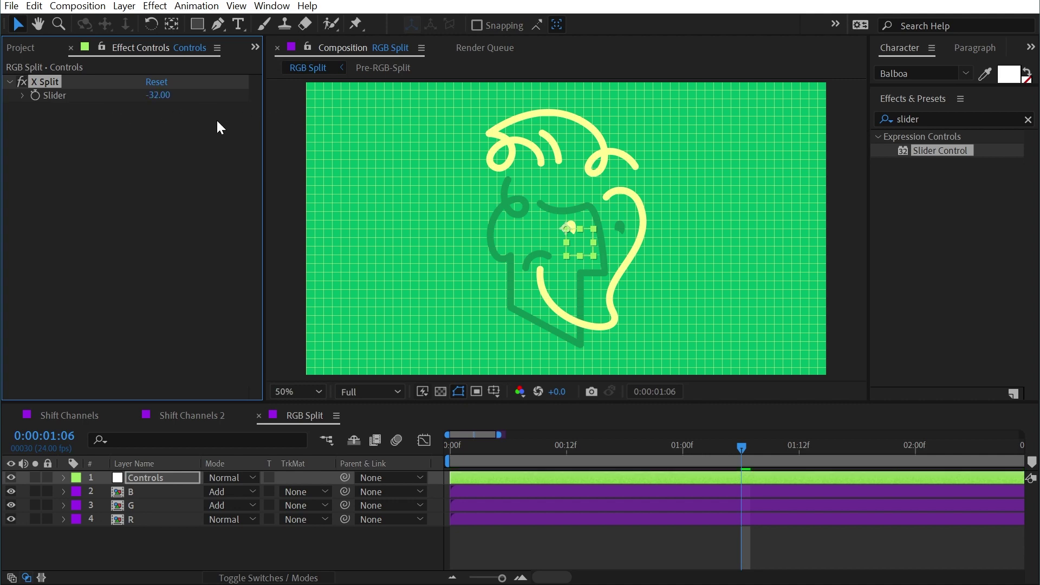
key(ctrl+z)
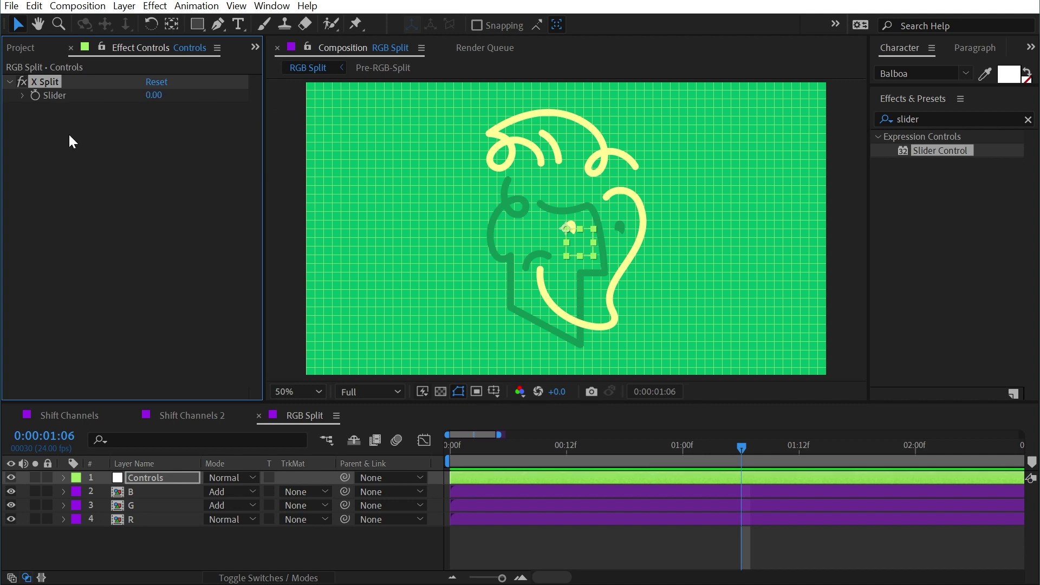
Add an expression to layer R's Offset Shift Center To and start it with 'var x ='.
click(138, 520)
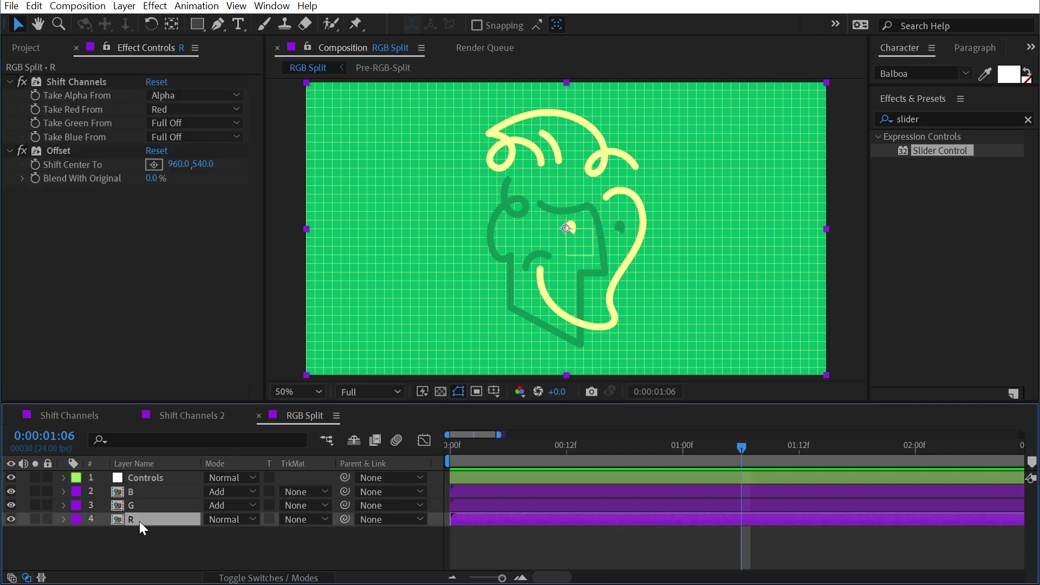
click(80, 164)
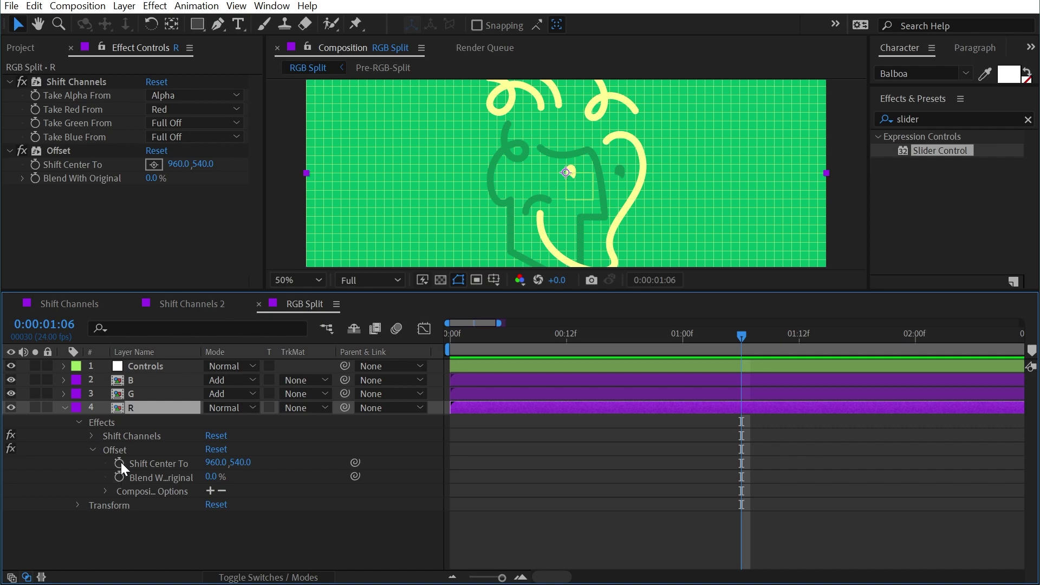
alt+click(119, 464)
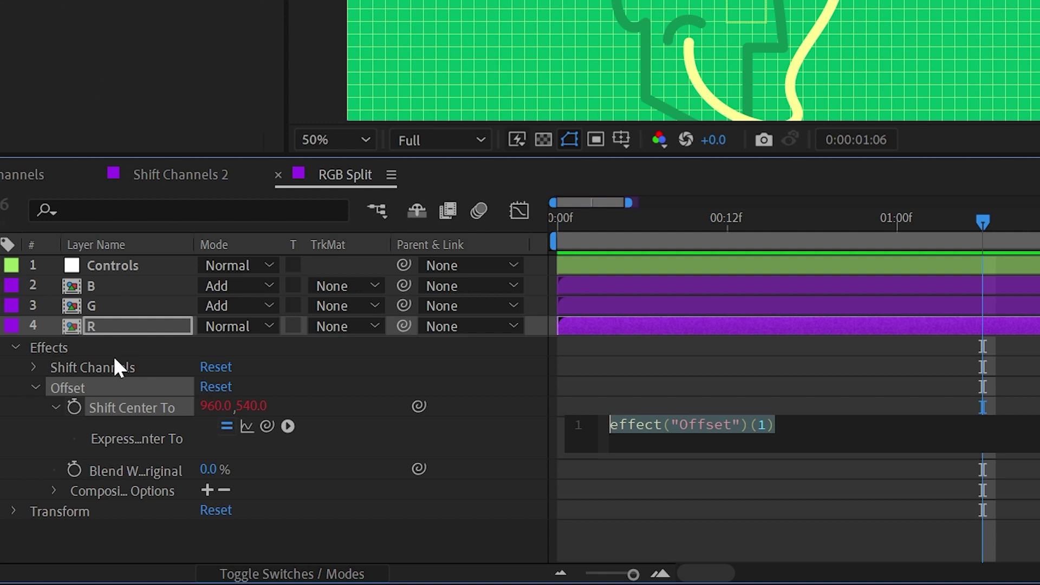
drag(681, 455, 681, 510)
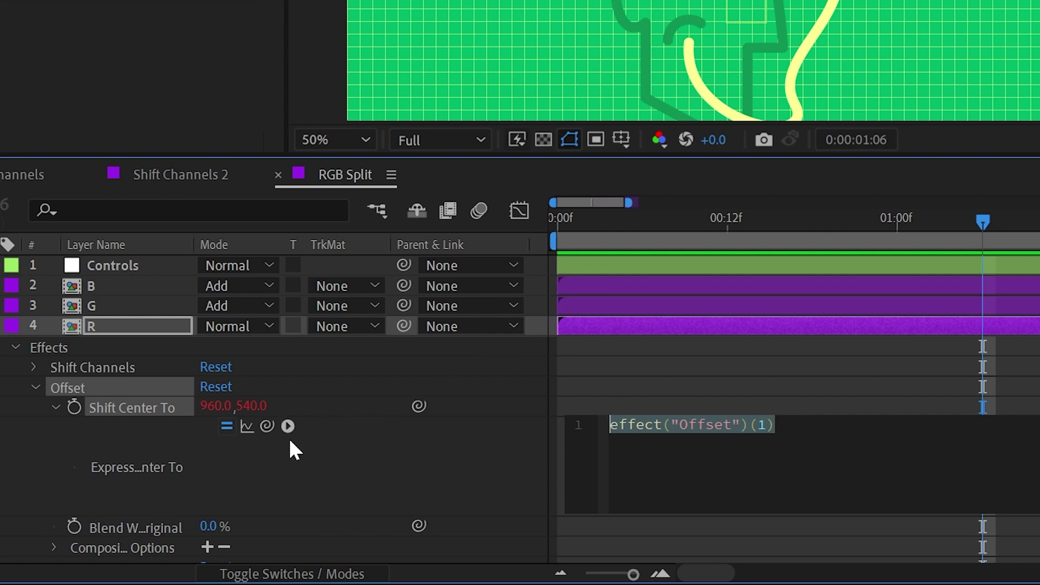
text(var )
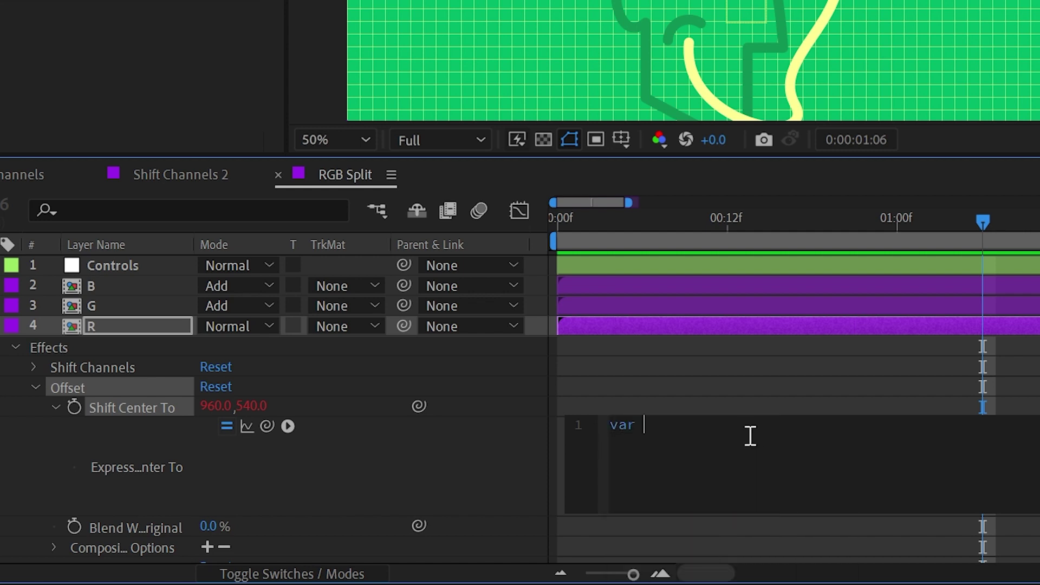
text(x =)
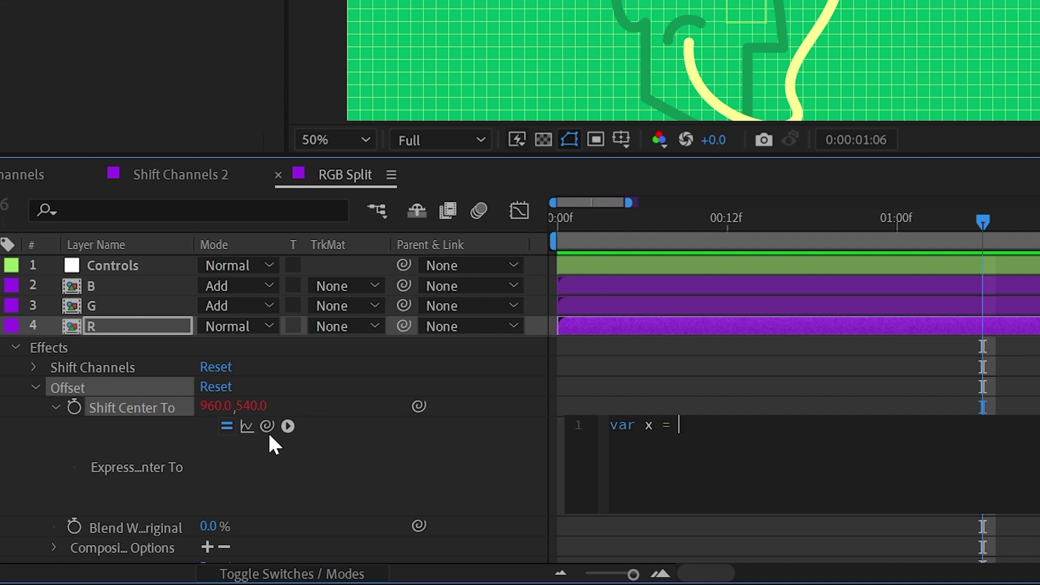
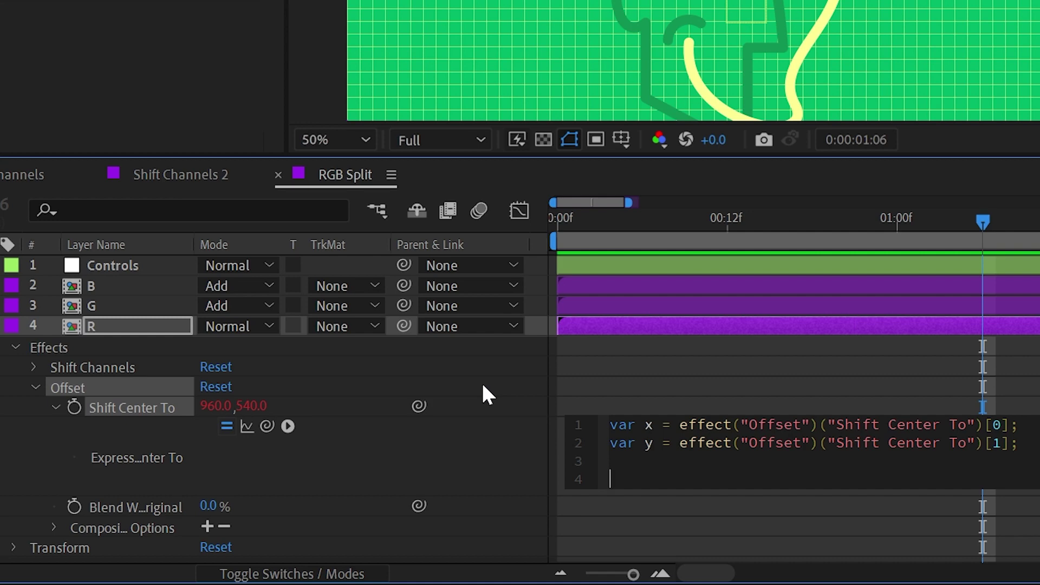
Finish R's Shift Center To expression by returning the array [x,y].
text([)
text(x,y)
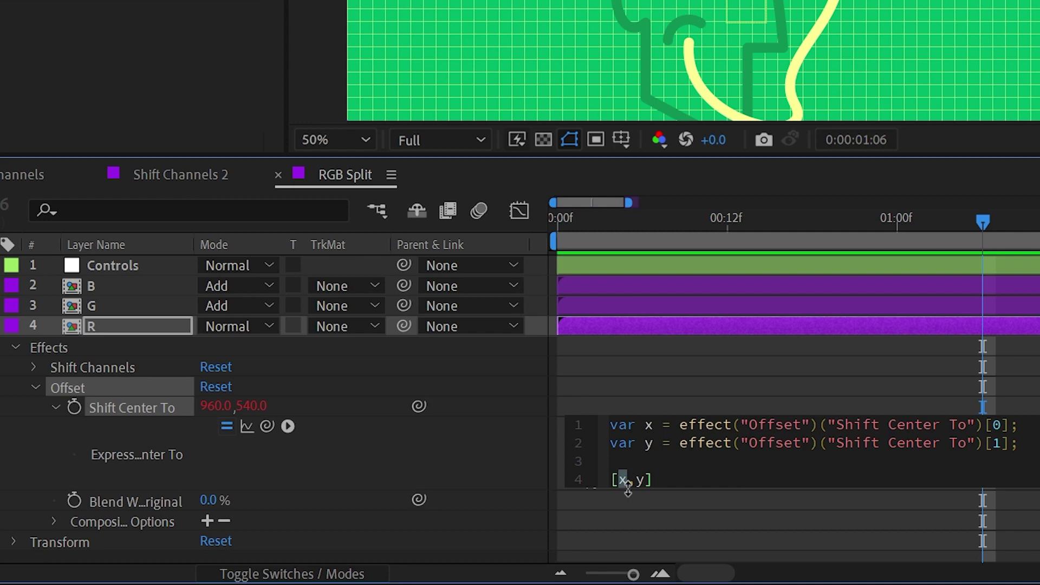
Enlarge the expression box and end the [x,y] line with a semicolon.
drag(626, 493, 628, 517)
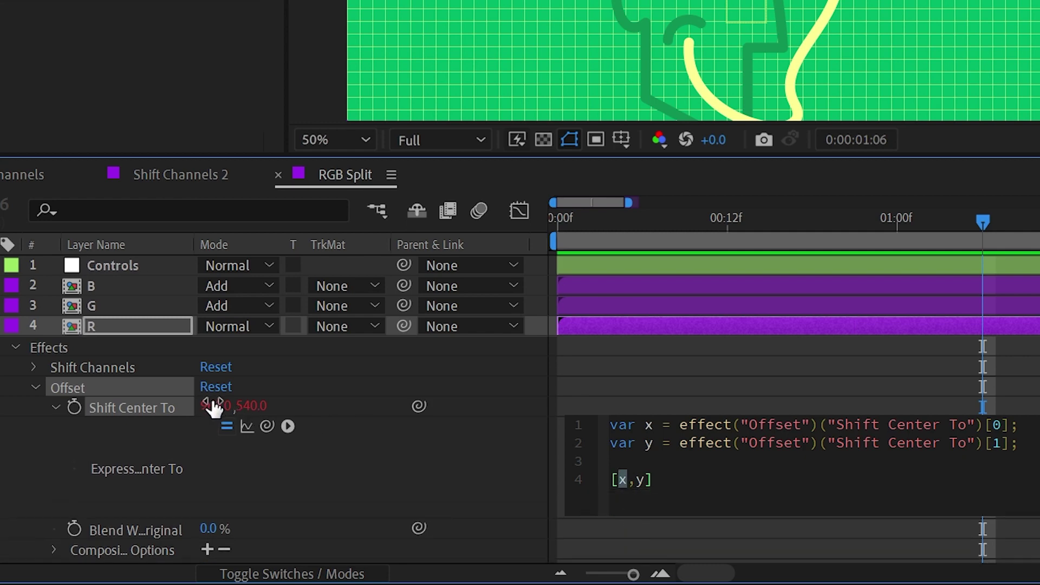
double_click(641, 479)
double_click(622, 479)
drag(680, 443, 1001, 449)
click(652, 480)
text(;)
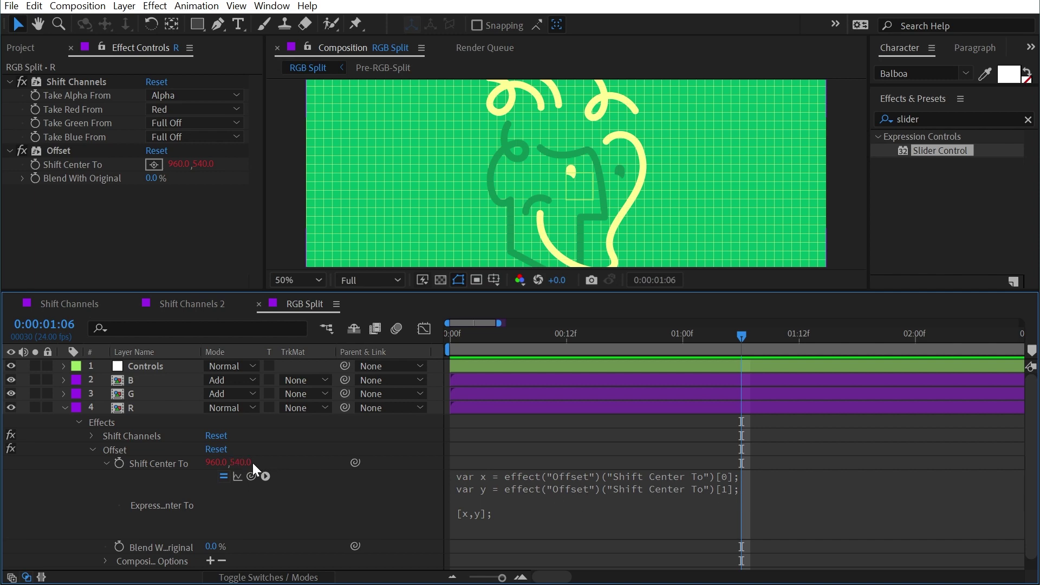
Scrub Shift Center To to test the expression, then return red to 960,540.
drag(217, 462, 128, 449)
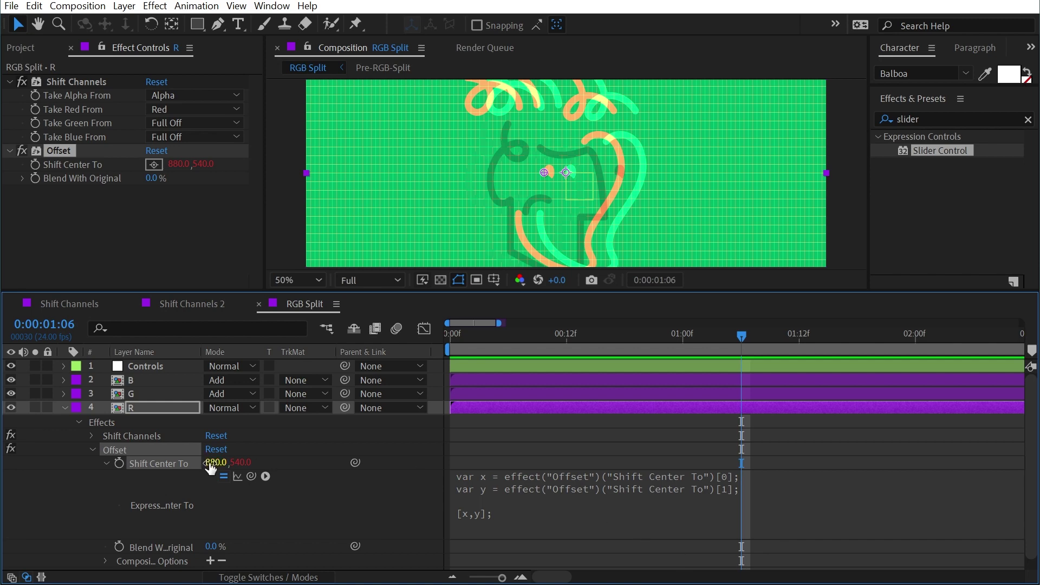
drag(210, 465, 281, 479)
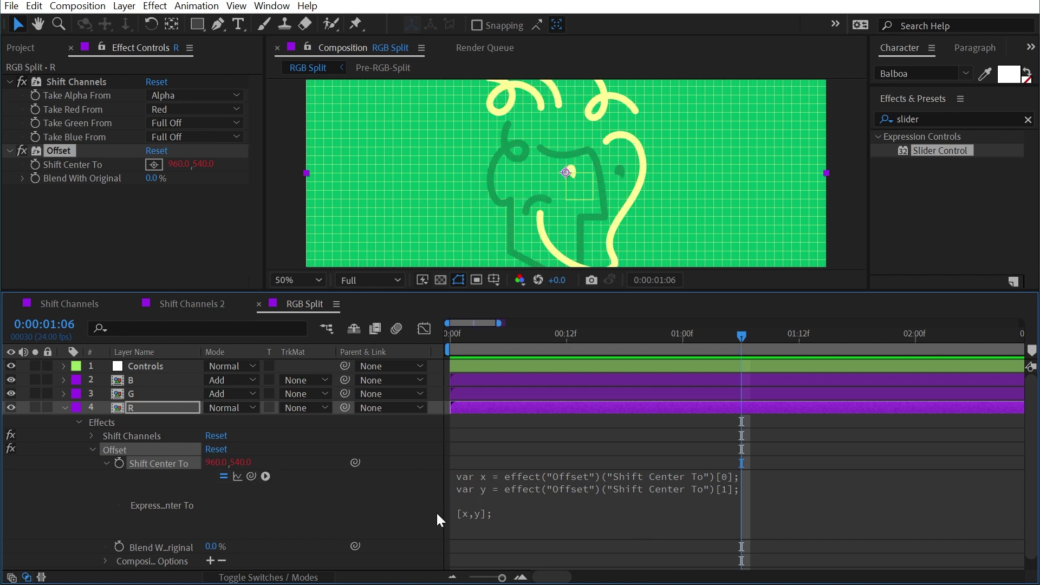
click(153, 367)
Add a 'var s' line to R's expression, pickwhipped to the Controls X Split Slider.
key(e)
click(92, 380)
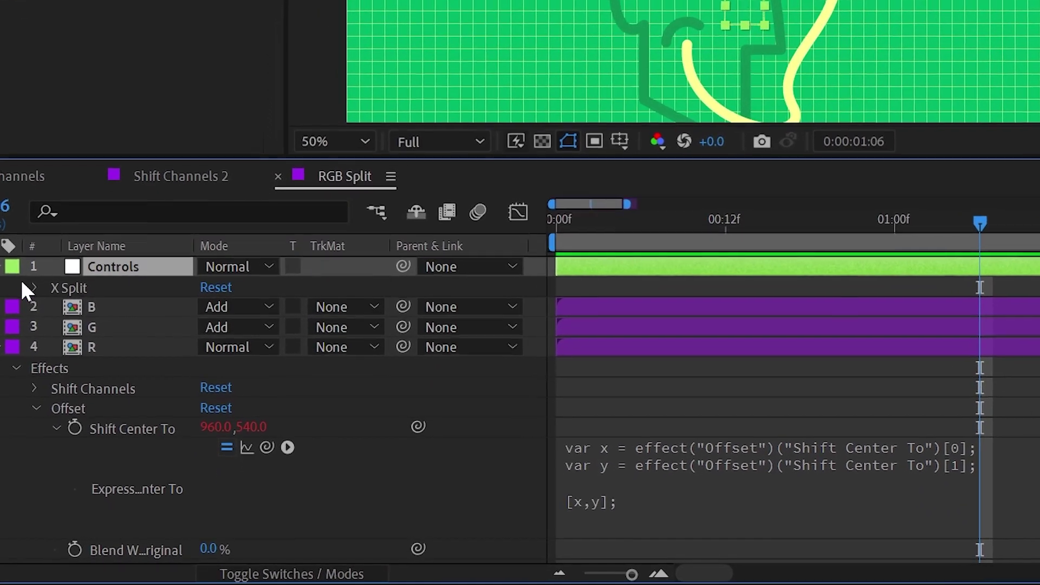
click(33, 286)
click(115, 307)
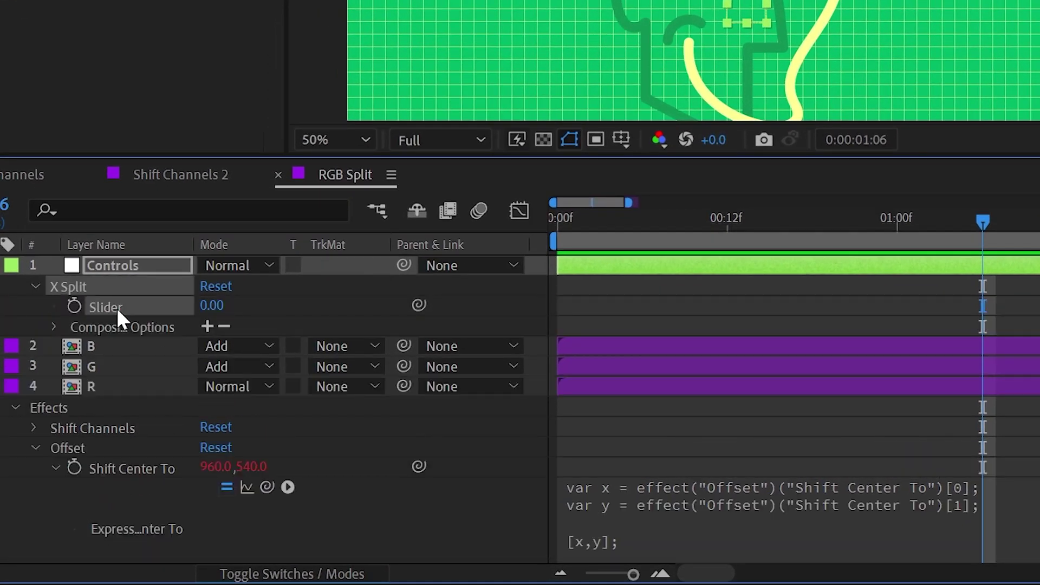
click(1007, 514)
click(1018, 520)
click(1019, 504)
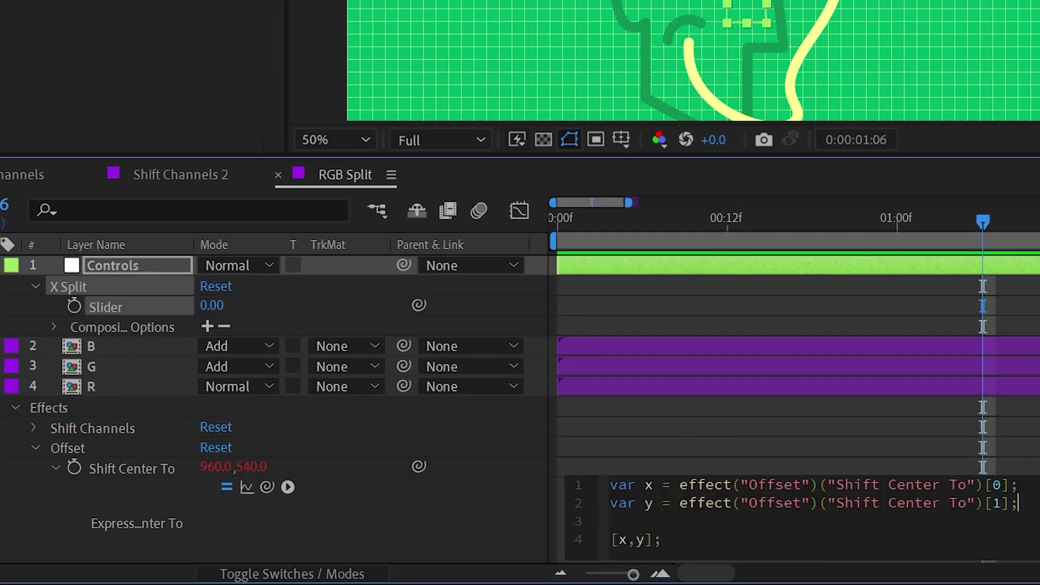
key(Return)
text(var s =)
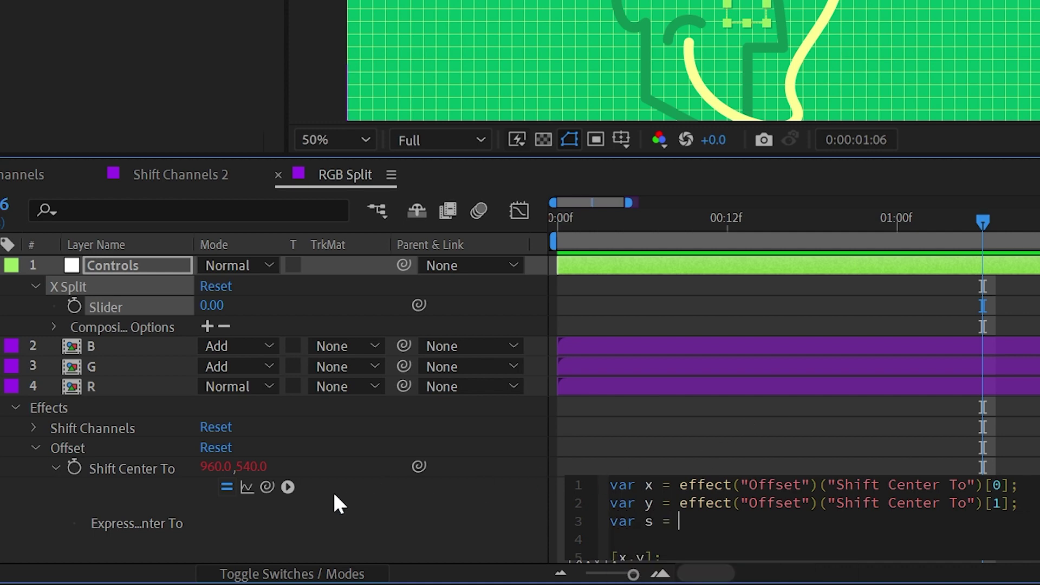
drag(267, 486, 136, 305)
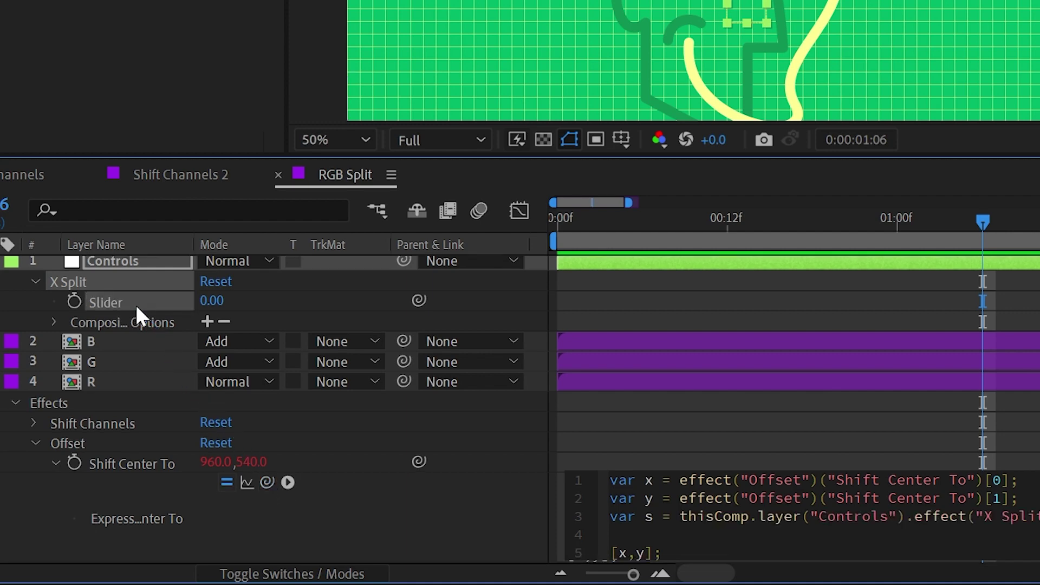
Change the expression's return to [x-s,y] and apply it.
scroll(596, 404, down, 1)
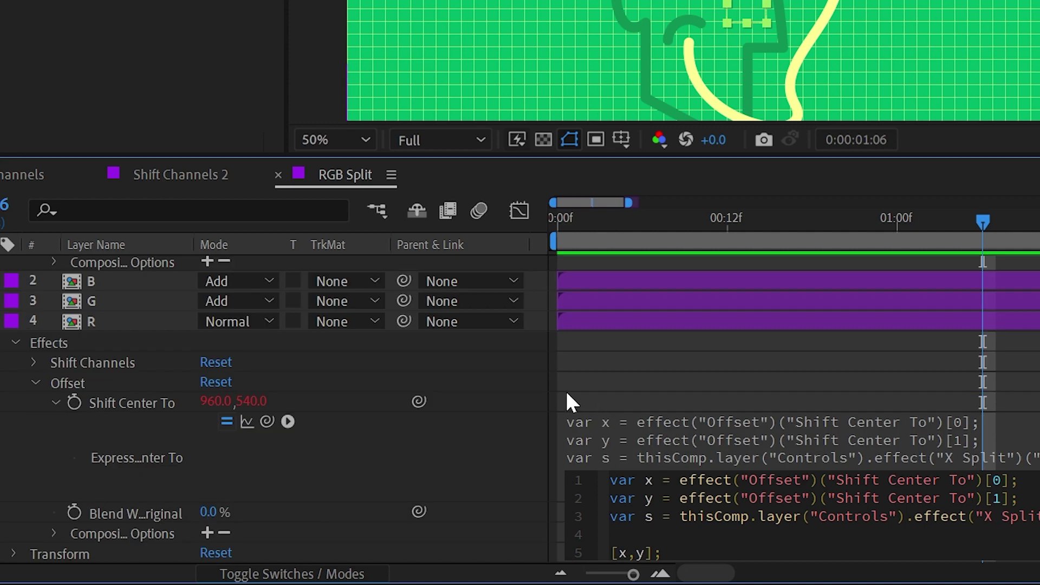
click(533, 407)
click(690, 451)
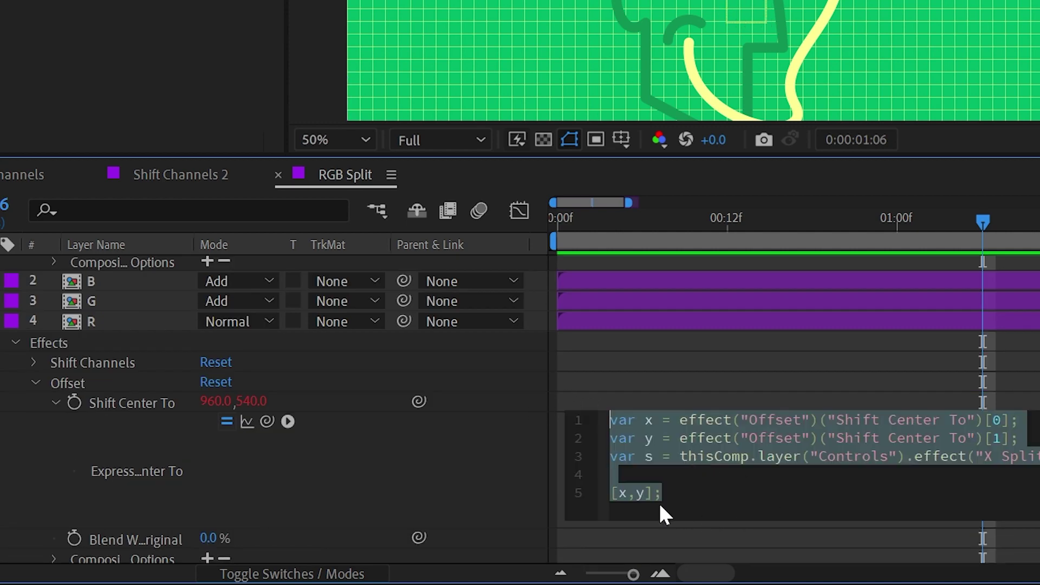
click(678, 496)
click(628, 492)
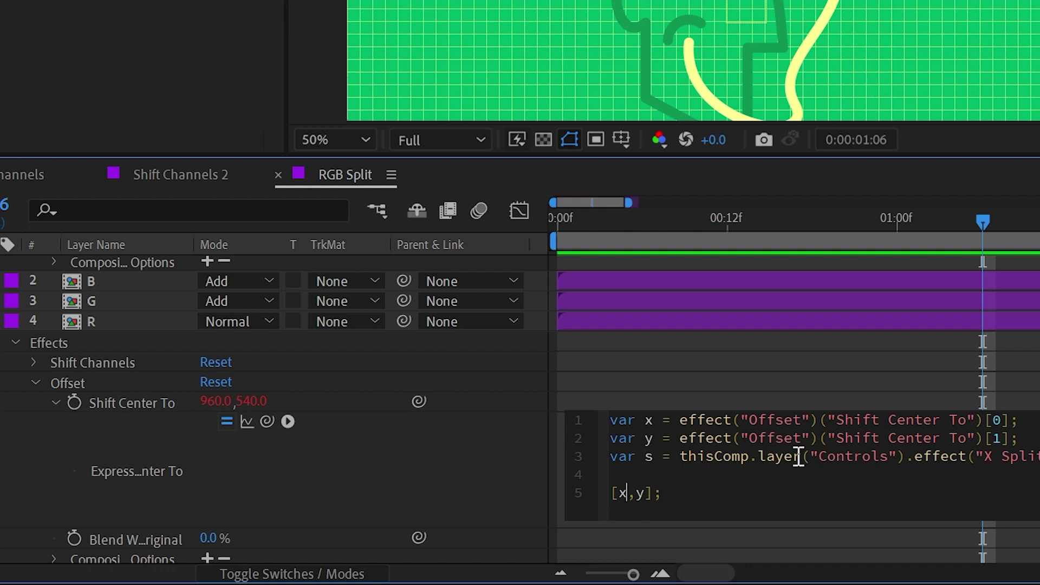
text(-s)
click(398, 478)
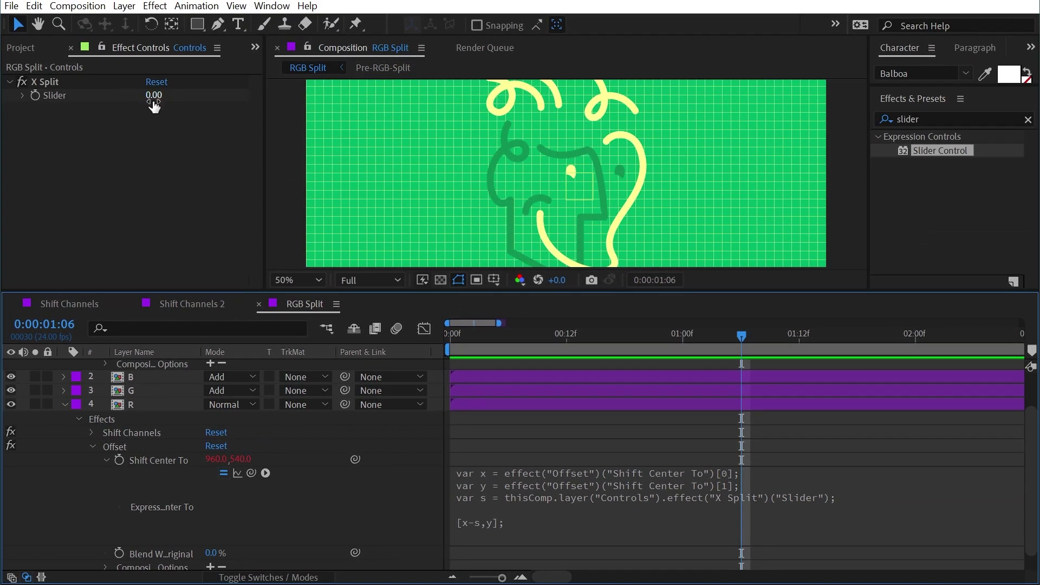
Set the X Split slider to 10, shifting red to 950,540.
drag(155, 97, 157, 95)
click(159, 96)
text(10)
key(Return)
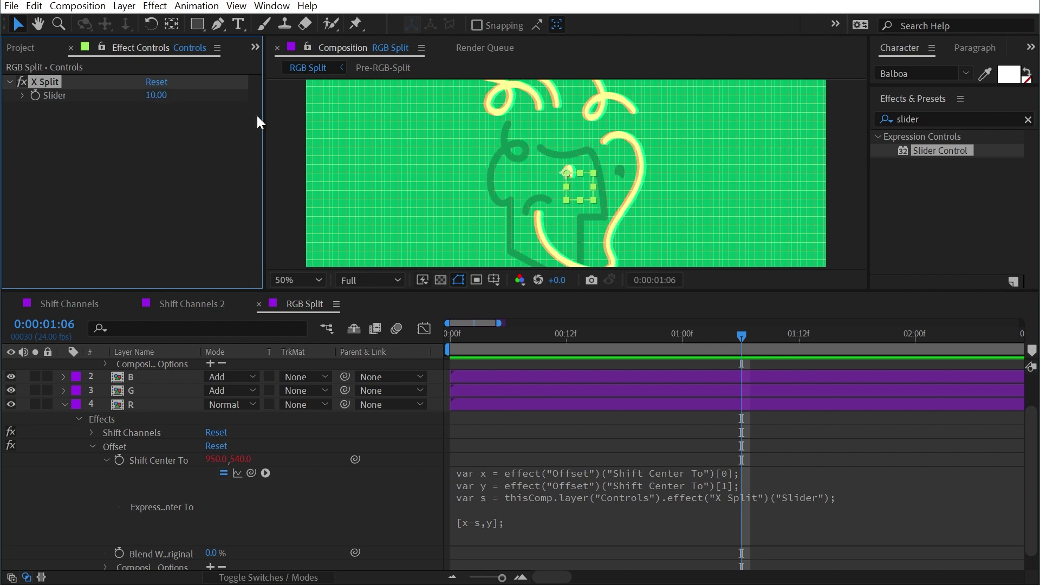
Paste the R layer's Offset effect onto the G layer.
click(508, 561)
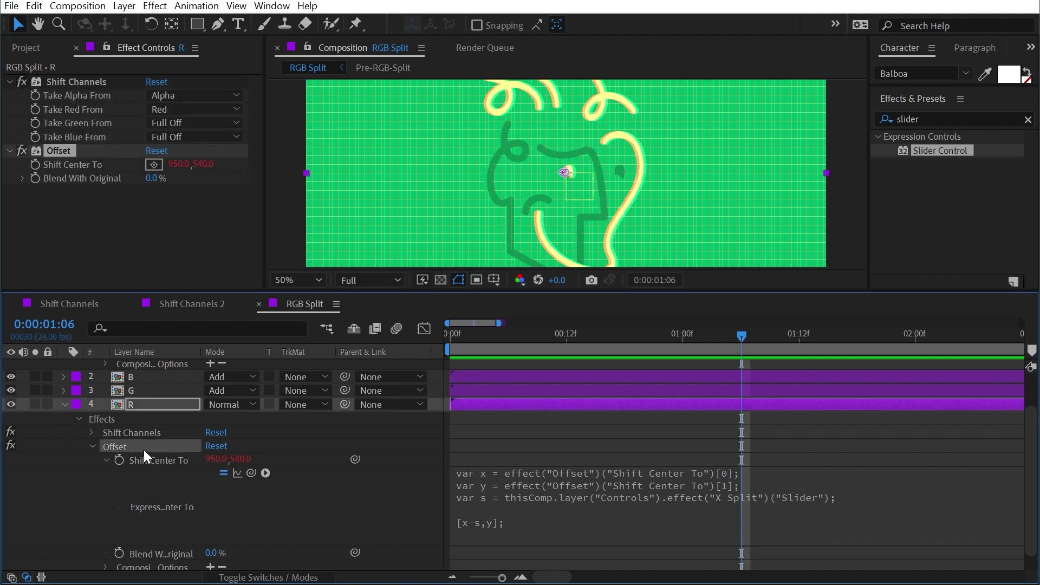
click(143, 389)
key(ctrl+v)
scroll(557, 111, up, 1)
drag(579, 130, 498, 210)
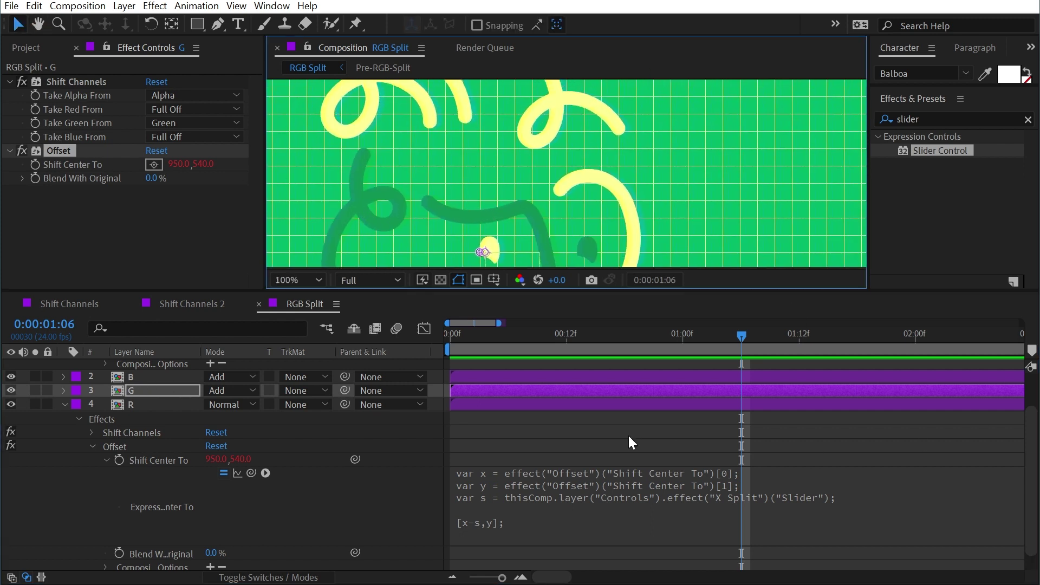
Change G's expression return to [x+s,y], shifting green to 970,540.
key(e)
key(e)
click(593, 431)
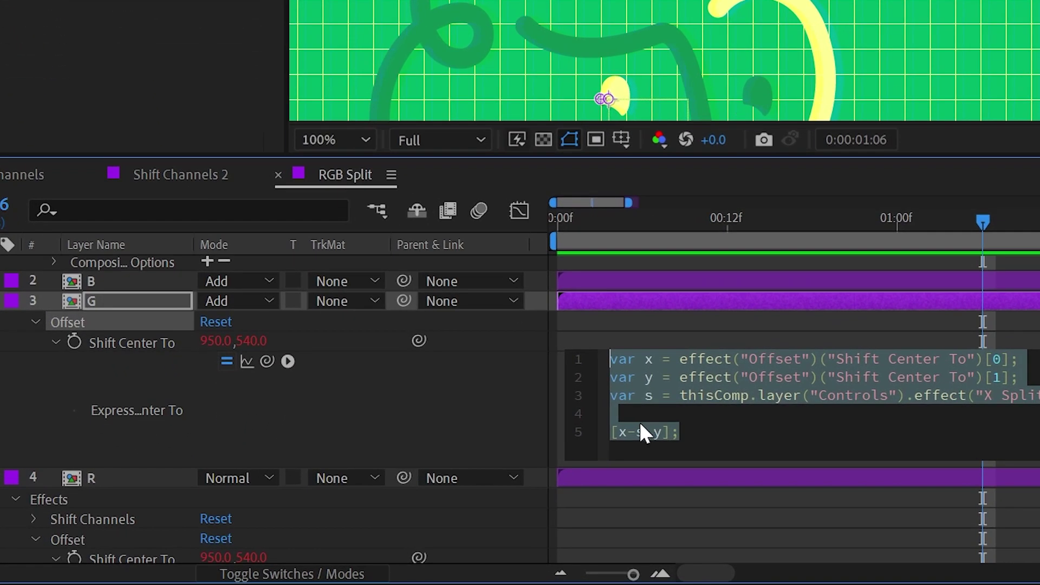
double_click(629, 433)
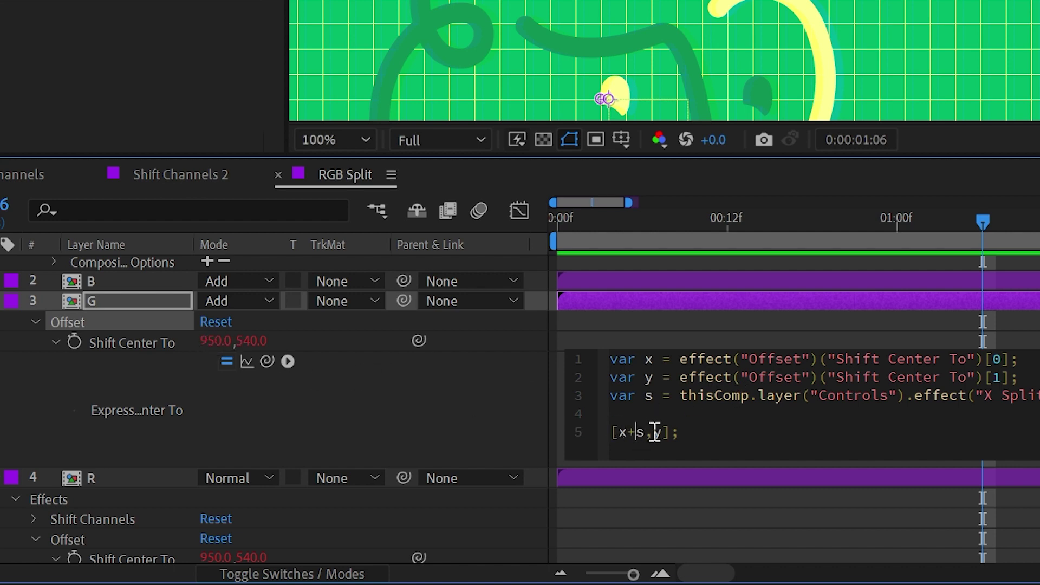
click(460, 405)
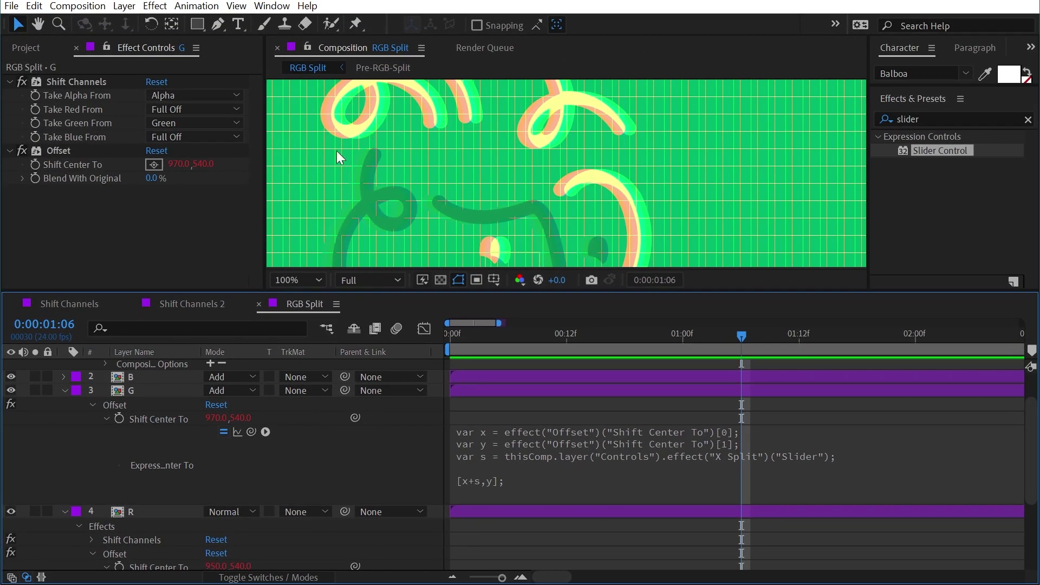
scroll(154, 395, up, 2)
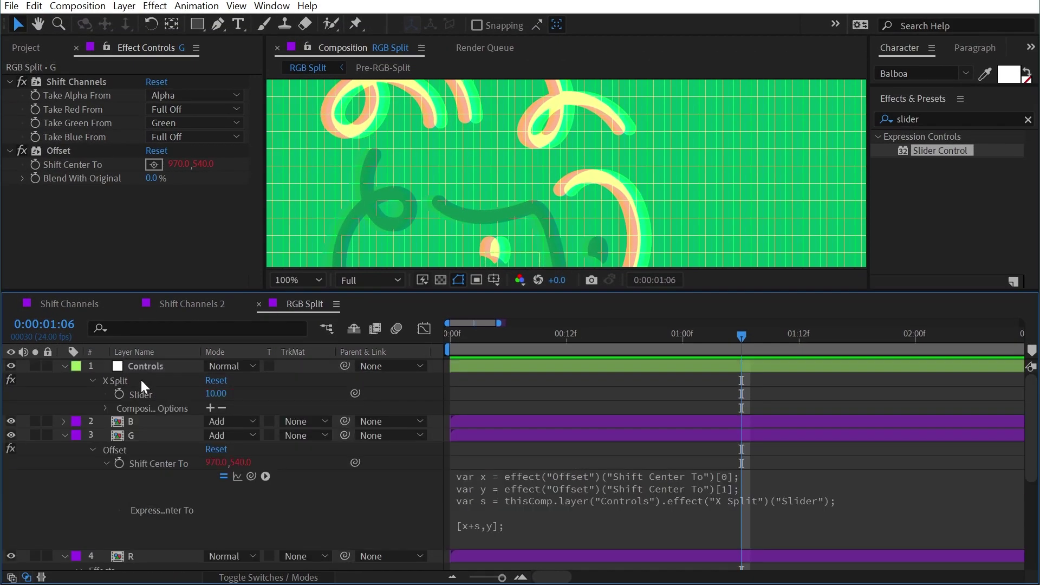
Set the X Split slider to 2.00.
click(133, 382)
drag(217, 395, 211, 399)
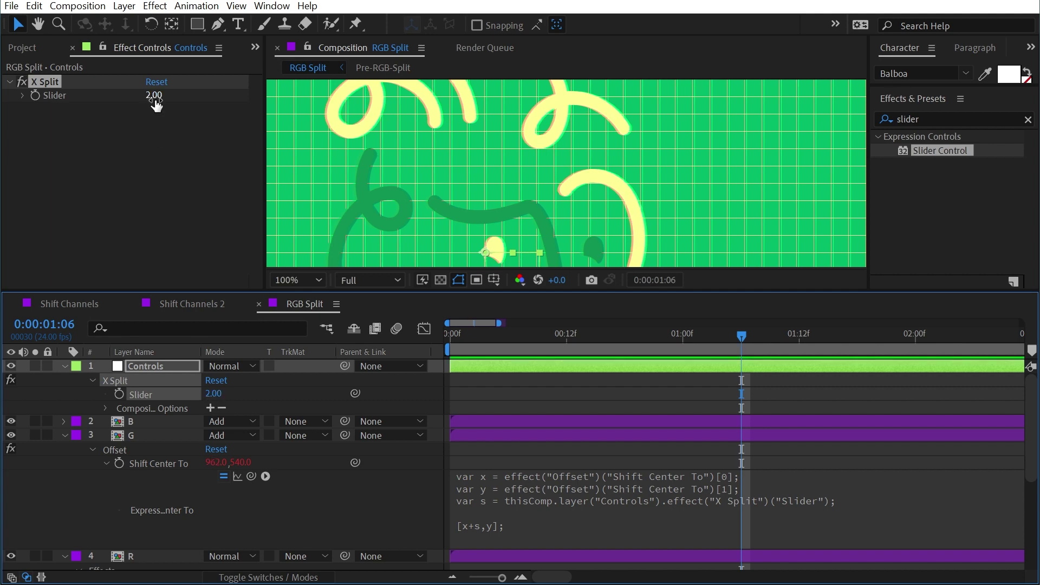
drag(156, 100, 162, 99)
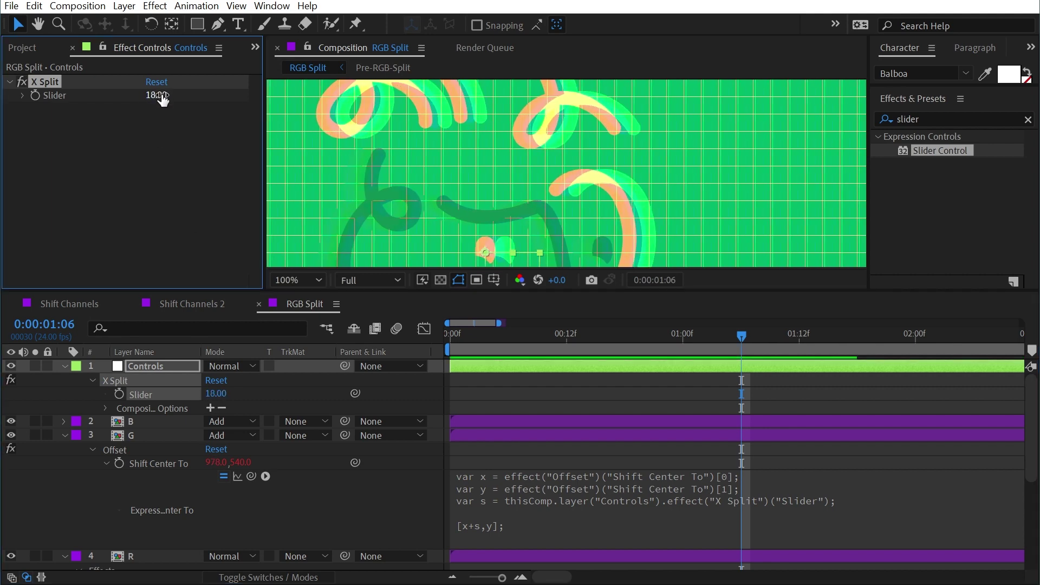
key(ctrl+z)
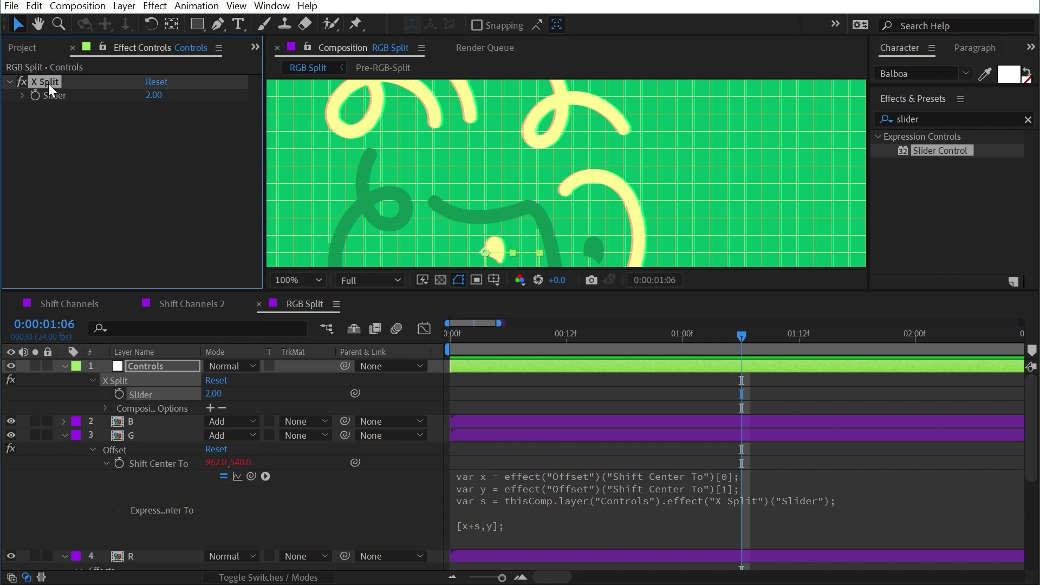
Duplicate the X Split effect and rename the copy 'Y Split'.
key(ctrl+d)
key(Return)
text(Y Split)
key(Return)
scroll(606, 504, down, 5)
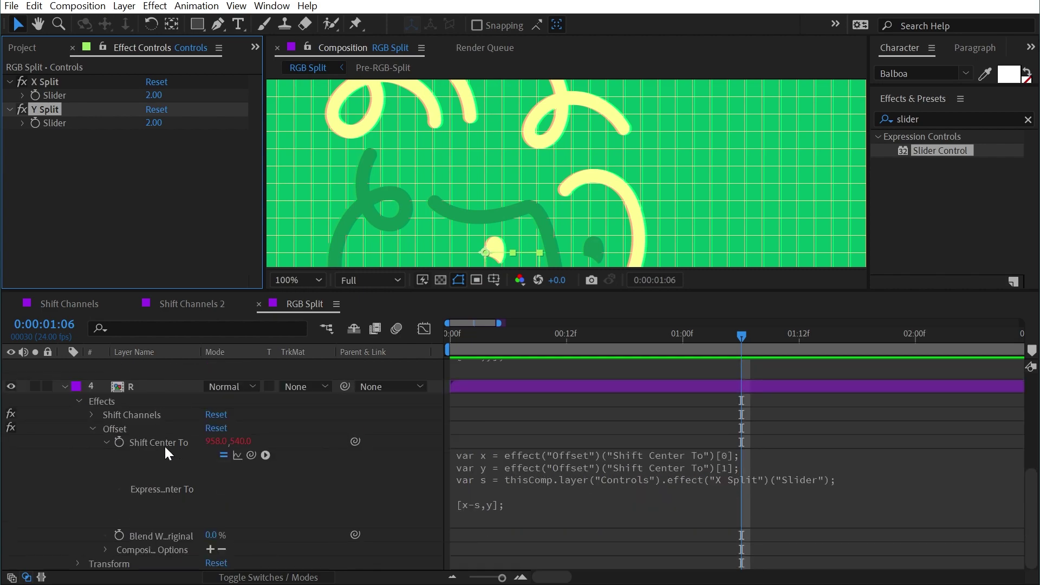
Rename the variable s to sX in R's expression and its return line.
click(570, 489)
click(531, 488)
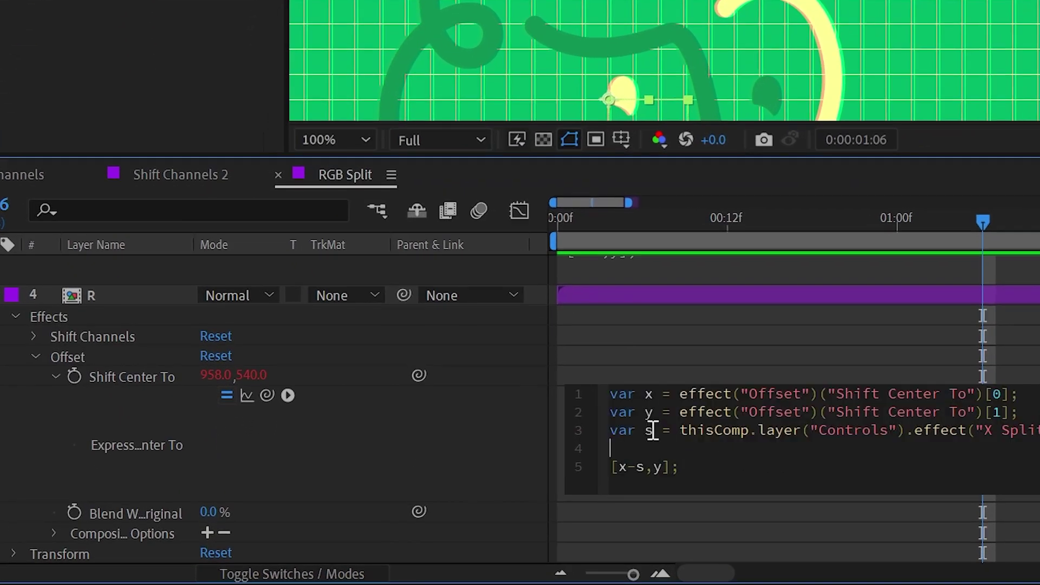
click(654, 432)
text(X)
click(648, 467)
text(X)
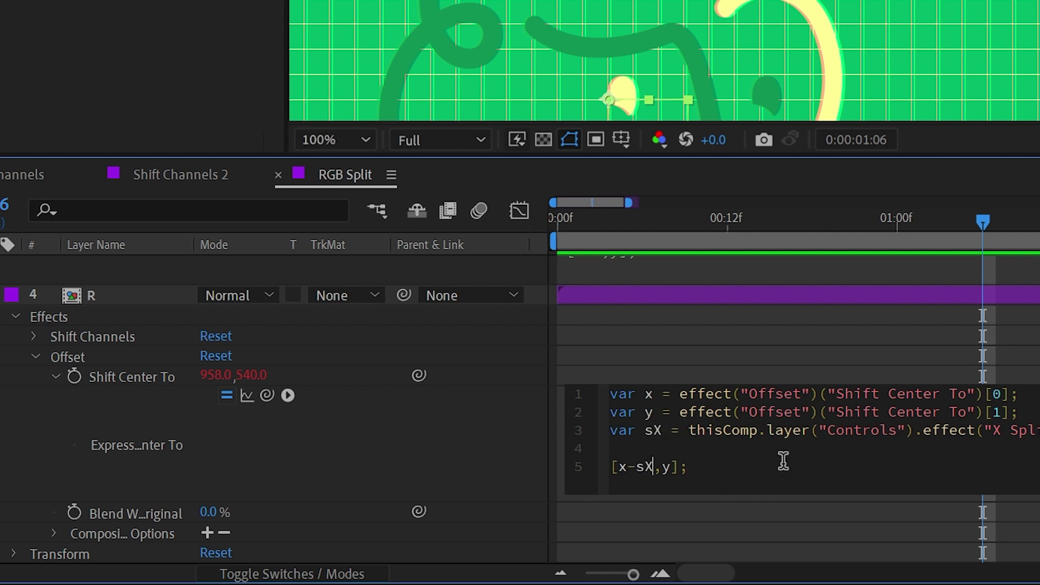
Duplicate the slider reference line as a new sY variable.
drag(783, 458, 601, 433)
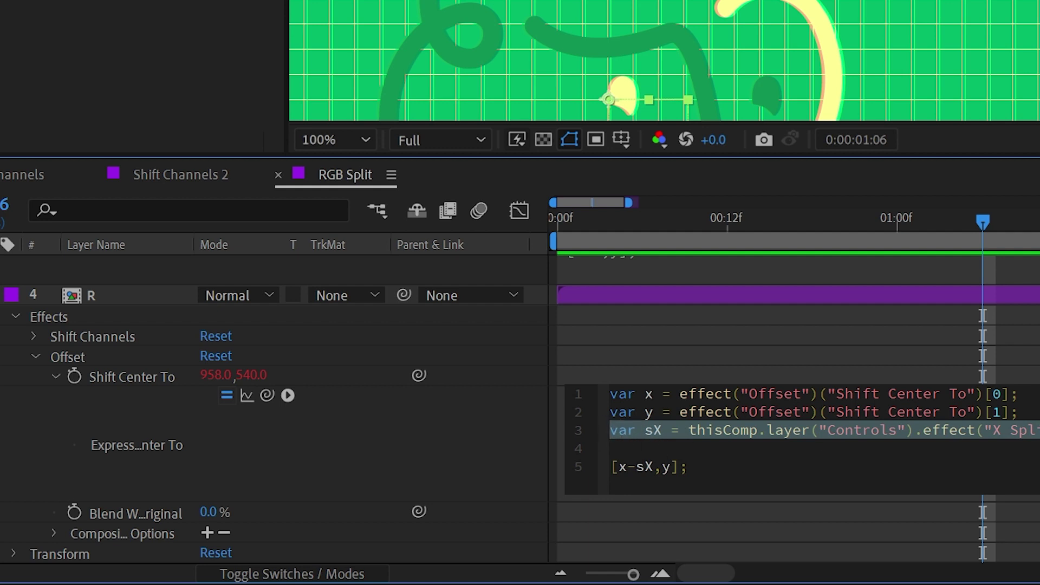
key(ctrl+c)
key(Right)
key(Return)
key(ctrl+v)
drag(663, 452, 654, 452)
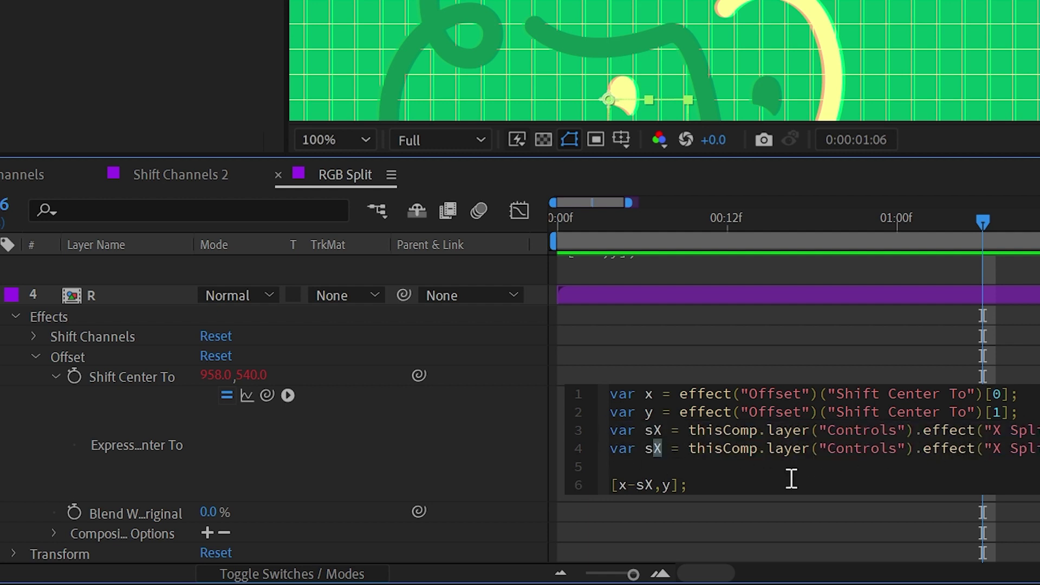
text(Y)
Point the sY line at 'Y Split', return [x-sX,y-sY], and commit the expression.
click(990, 449)
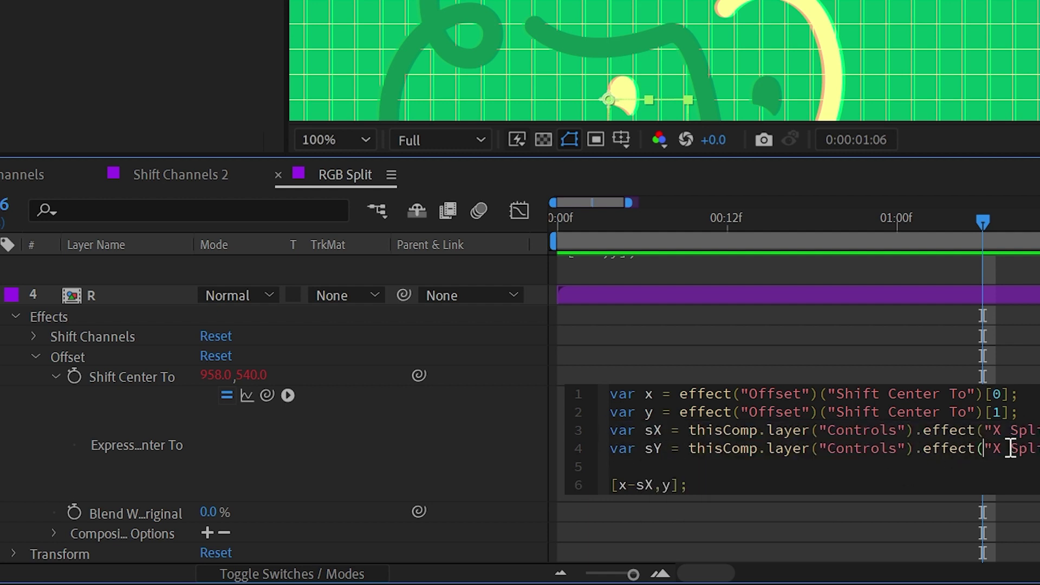
double_click(996, 449)
text(Y)
key(Escape)
text(sY)
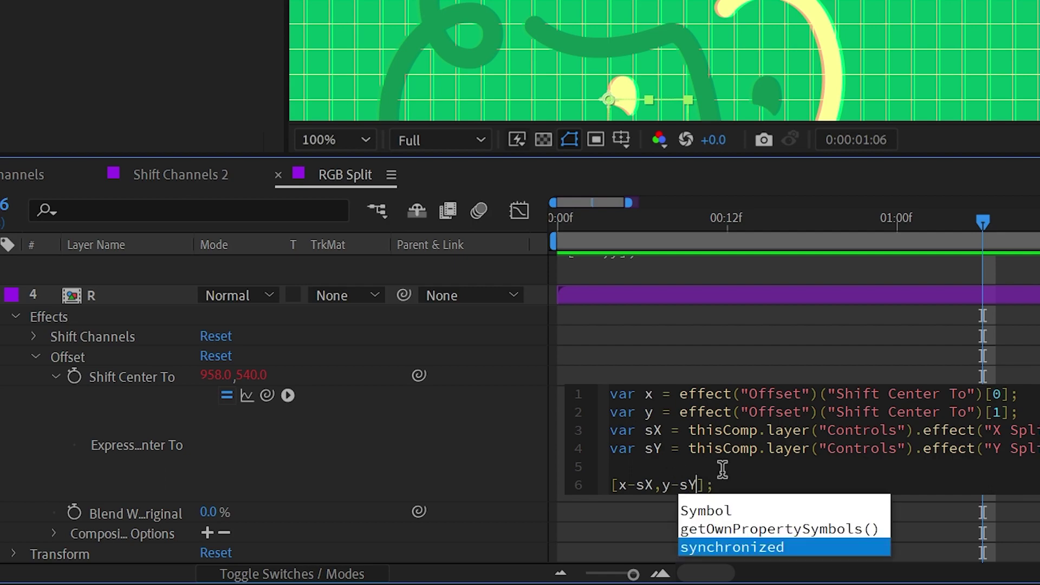
click(439, 435)
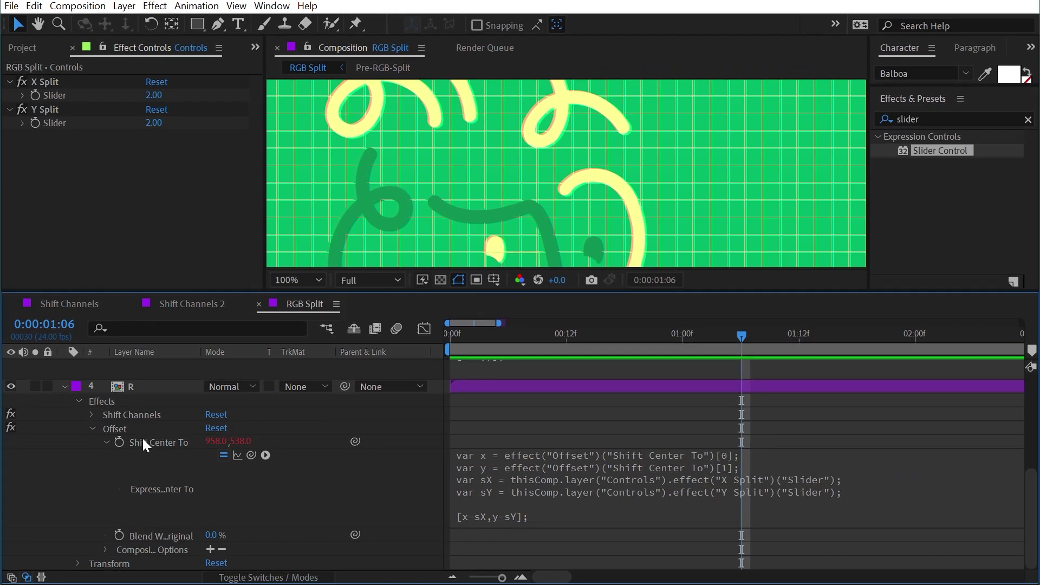
click(116, 428)
scroll(163, 456, up, 6)
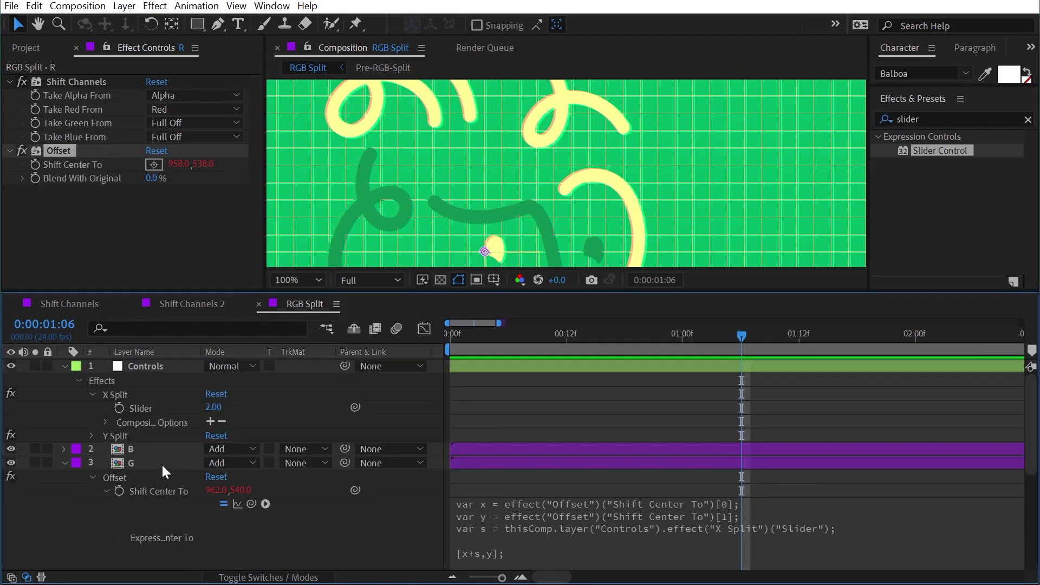
Paste R's Offset over G's and change its return to [x+sX,y+sY].
click(123, 479)
key(ctrl+v)
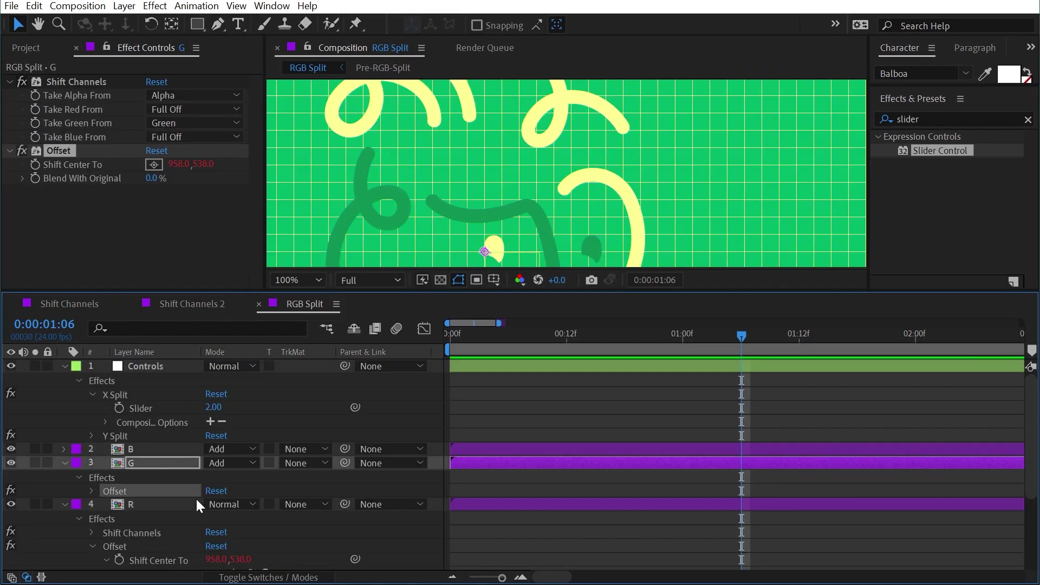
key(e)
key(e)
drag(564, 507, 573, 571)
scroll(571, 547, down, 3)
click(532, 477)
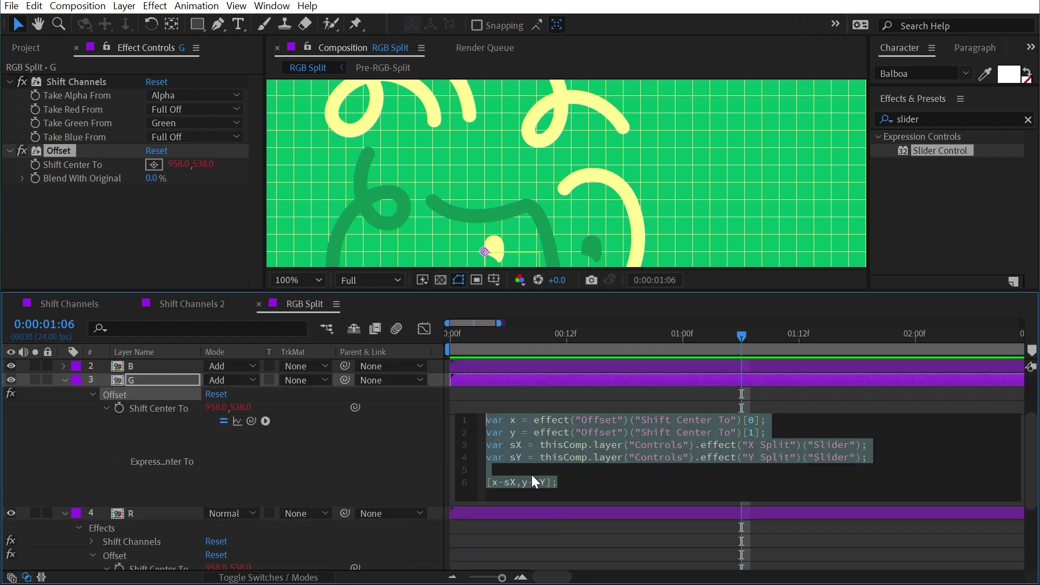
click(500, 483)
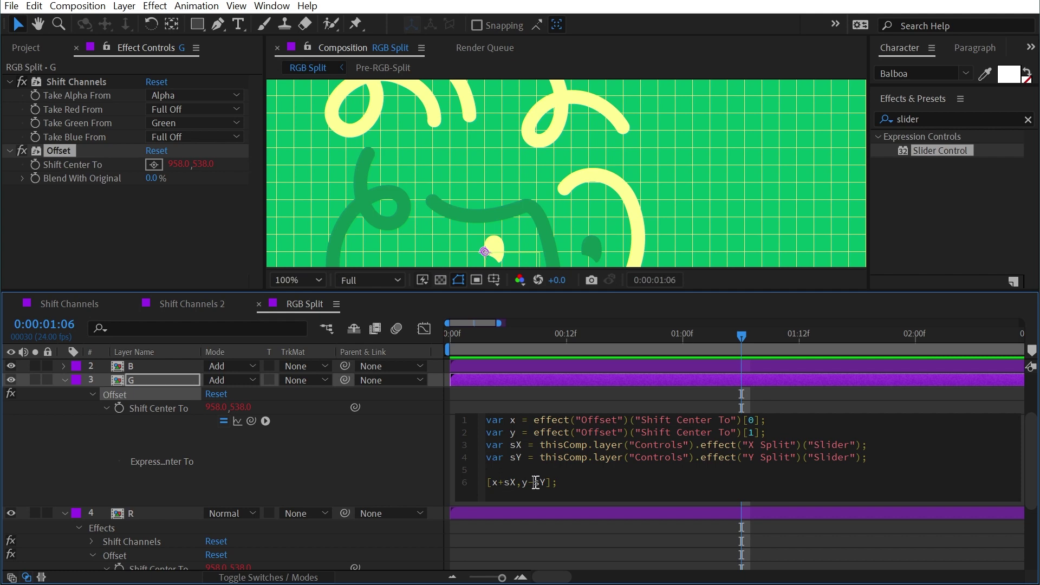
key(Delete)
text(+)
click(408, 463)
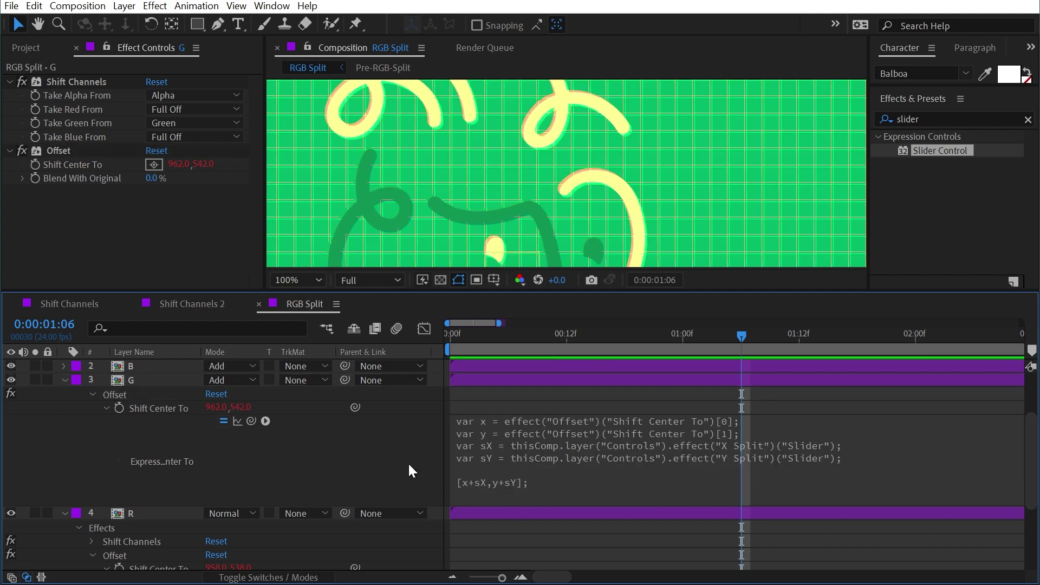
Try X Split 6 and Y Split 1 to split the channels diagonally.
click(287, 242)
mouse_move(153, 124)
mouse_down()
mouse_move(141, 123)
mouse_move(158, 124)
mouse_move(167, 95)
mouse_move(153, 123)
mouse_move(142, 122)
mouse_up()
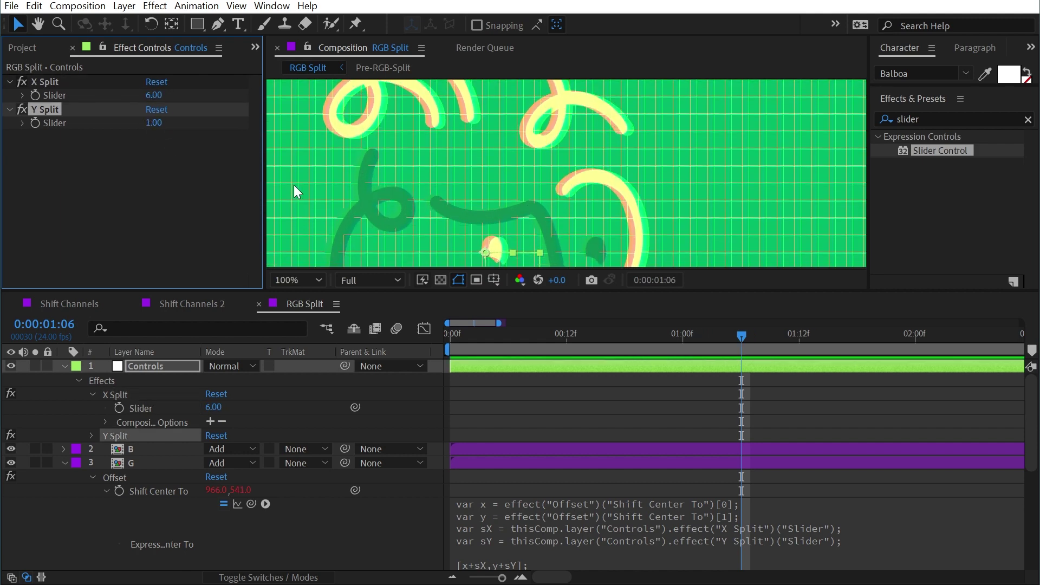
scroll(294, 184, down, 2)
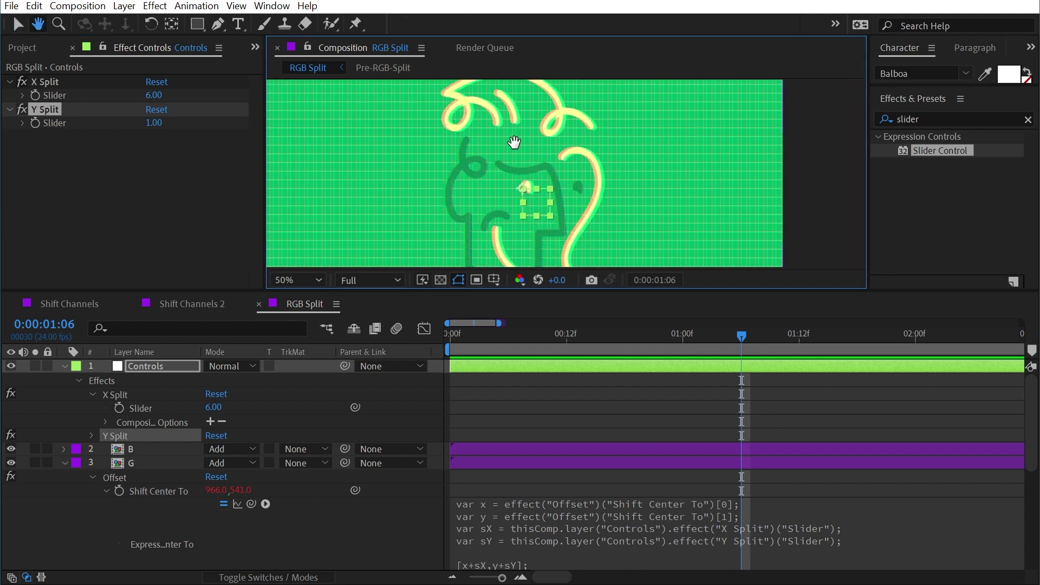
click(145, 450)
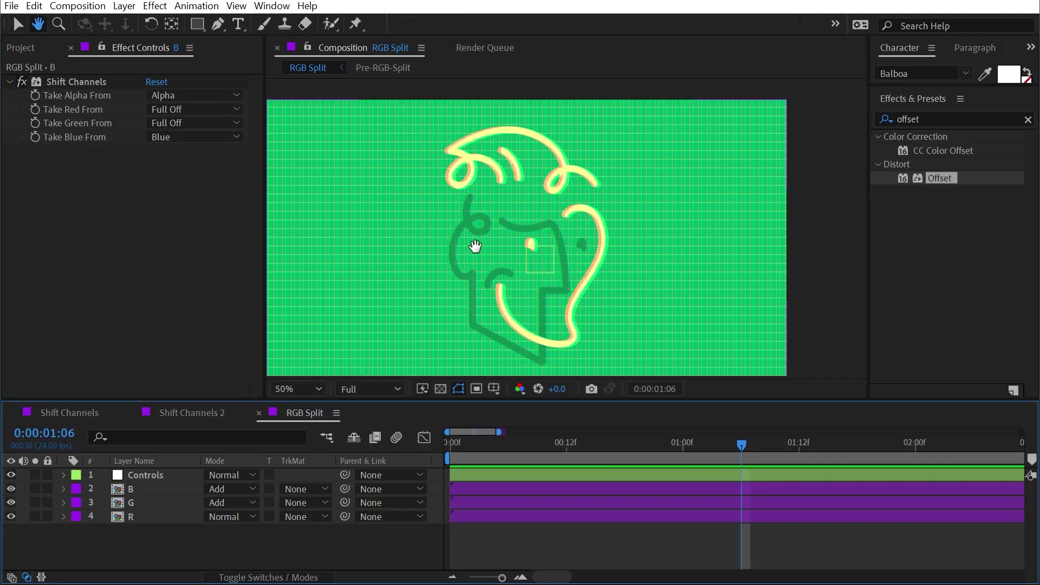
drag(475, 246, 511, 232)
key(v)
key(space)
drag(628, 228, 642, 226)
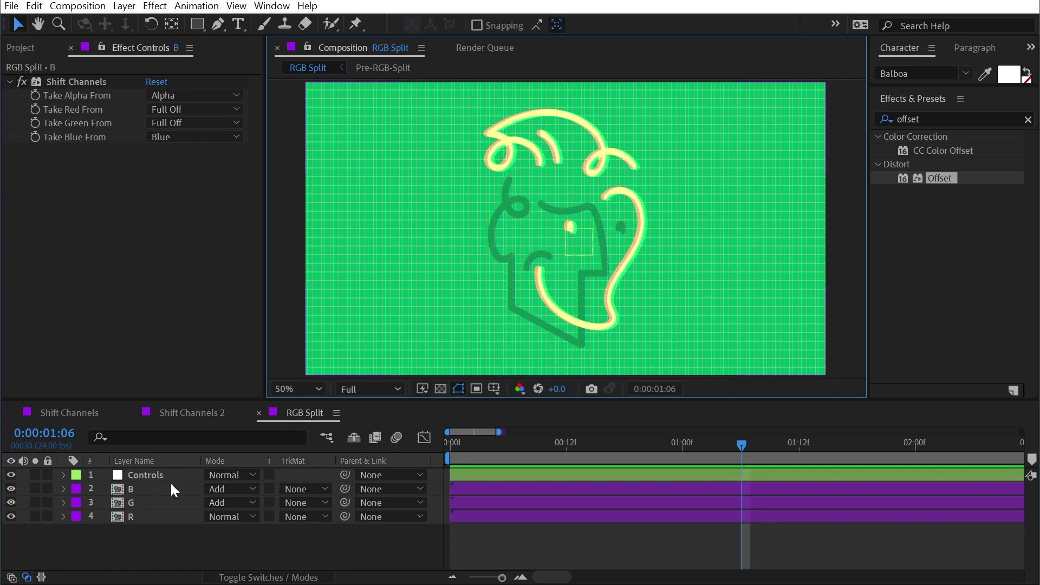
click(157, 474)
Set the X Split slider back to 2 so both splits read 2.00.
click(154, 95)
text(2)
key(Return)
scroll(587, 164, up, 4)
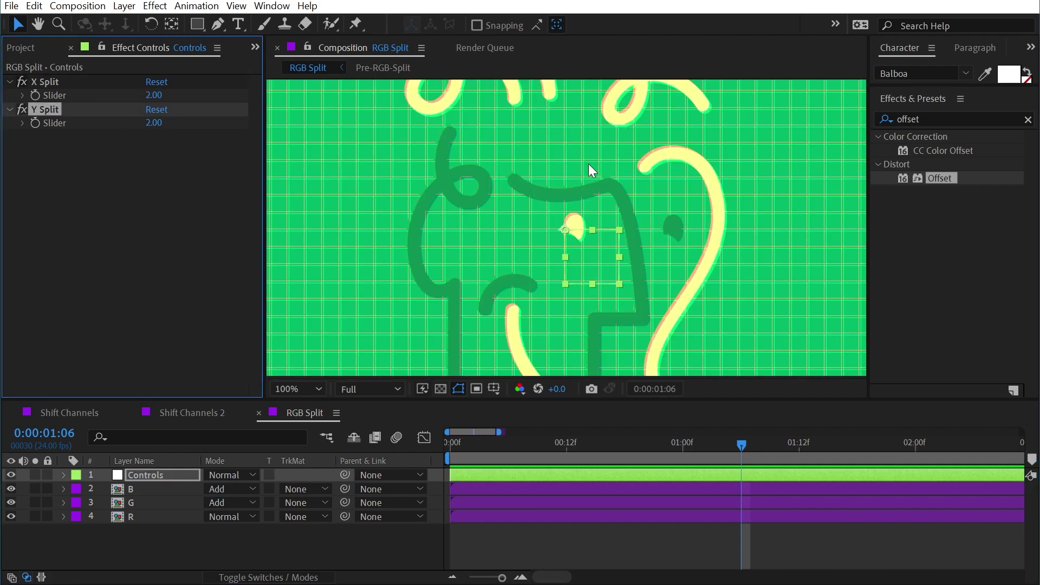
drag(763, 193, 932, 167)
drag(823, 325, 612, 113)
drag(669, 295, 620, 188)
scroll(623, 210, down, 1)
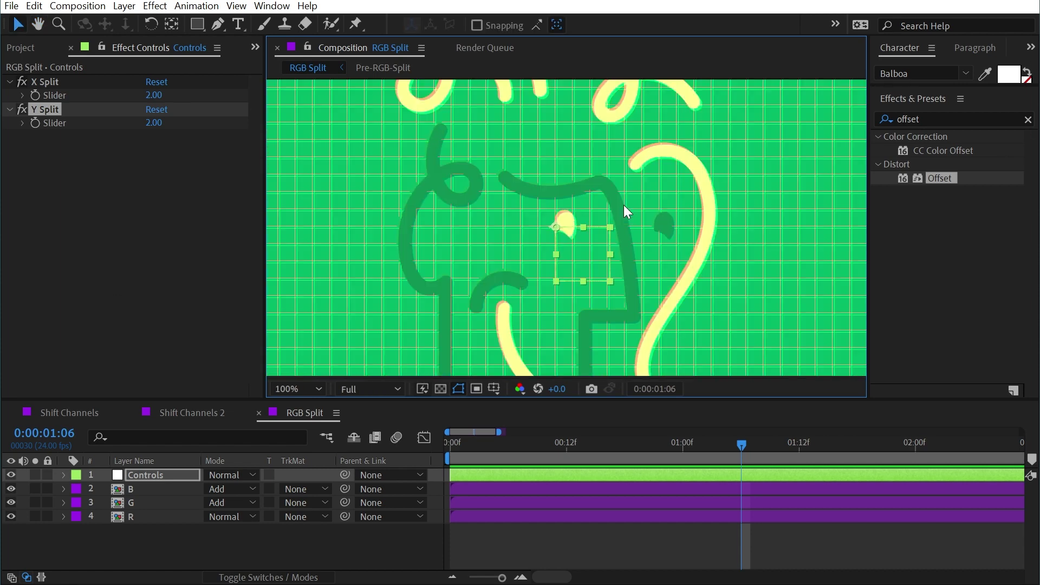
scroll(624, 217, down, 1)
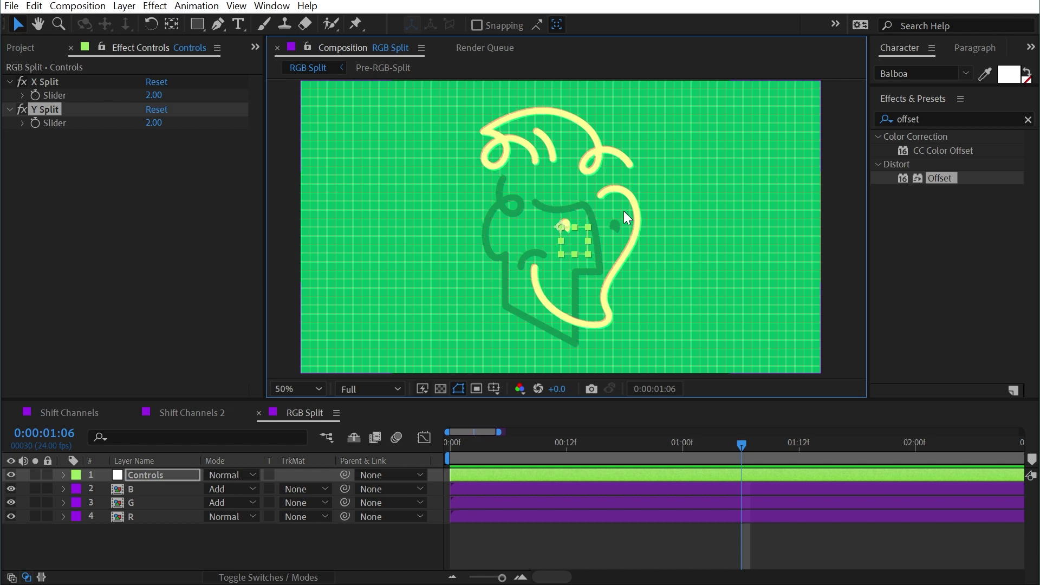
drag(520, 401, 520, 431)
key(h)
mouse_move(523, 344)
mouse_down()
mouse_move(535, 337)
mouse_move(530, 345)
mouse_up()
key(v)
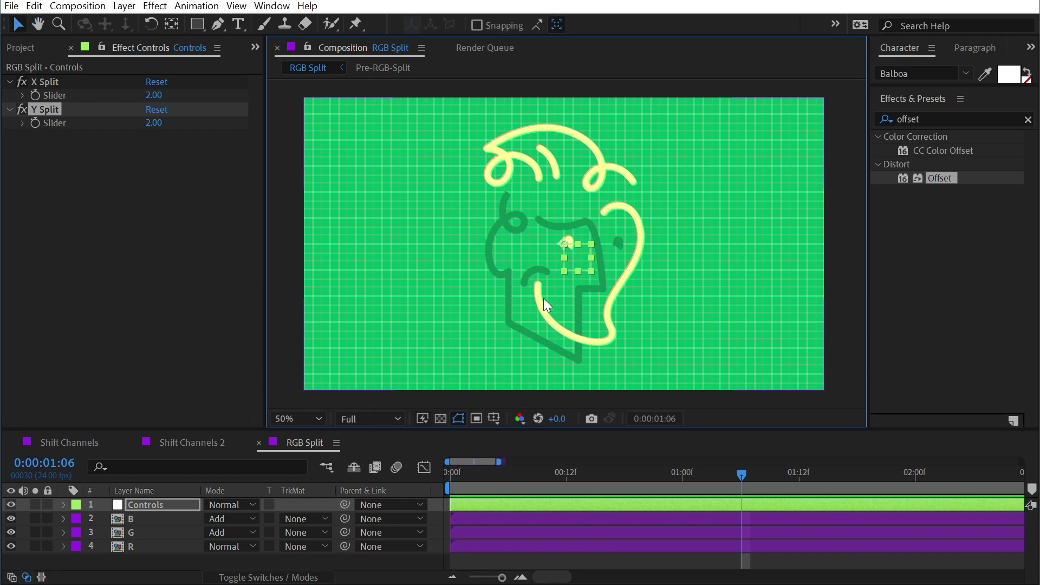
Switch off the G layer's Offset effect.
click(149, 533)
shift+click(147, 545)
key(e)
click(21, 151)
click(144, 575)
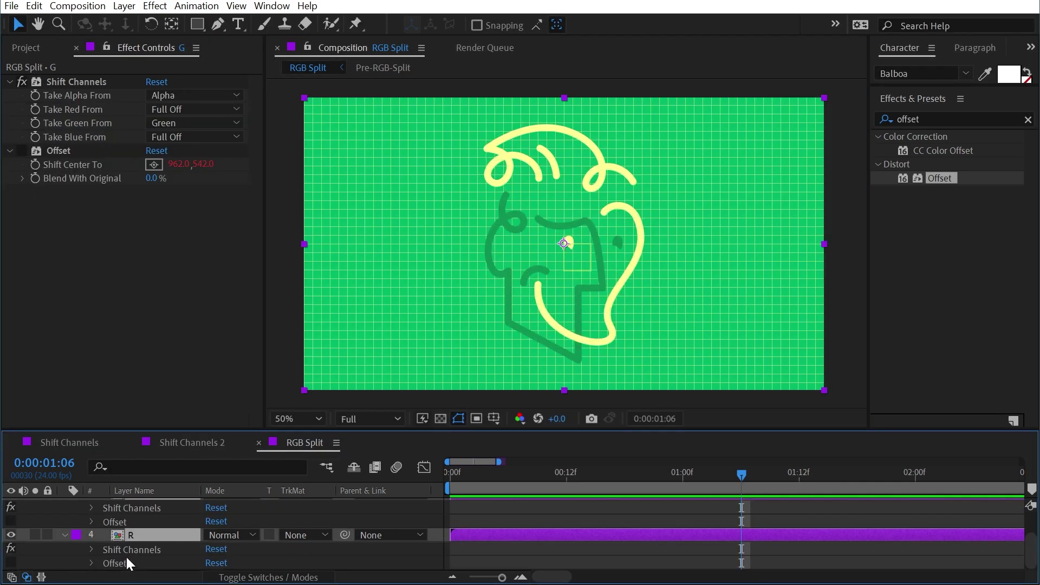
Apply Optics Compensation to layer R with Reverse Lens Distortion turned on.
click(950, 123)
text(optics)
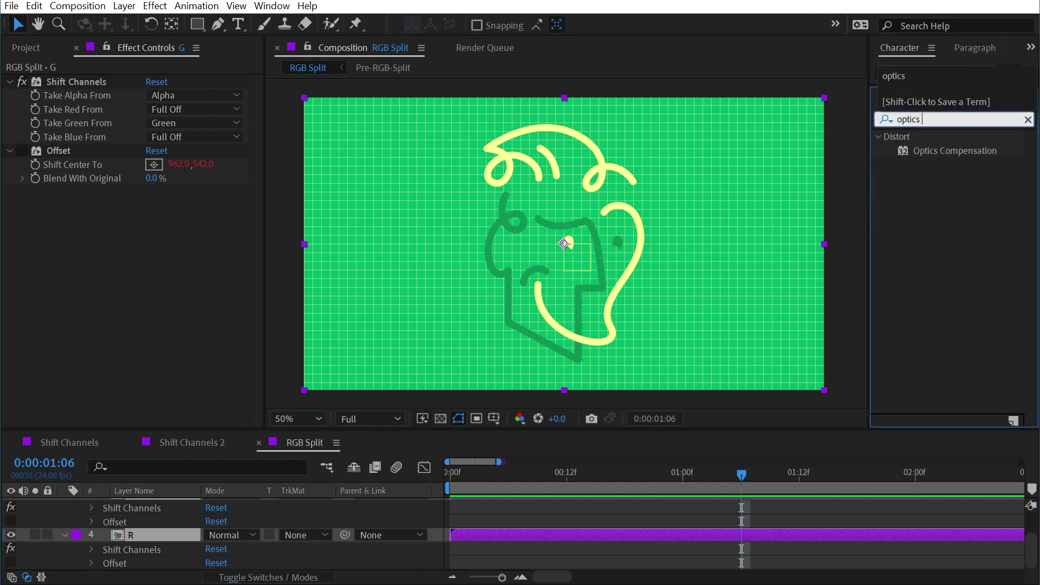
drag(921, 152, 163, 536)
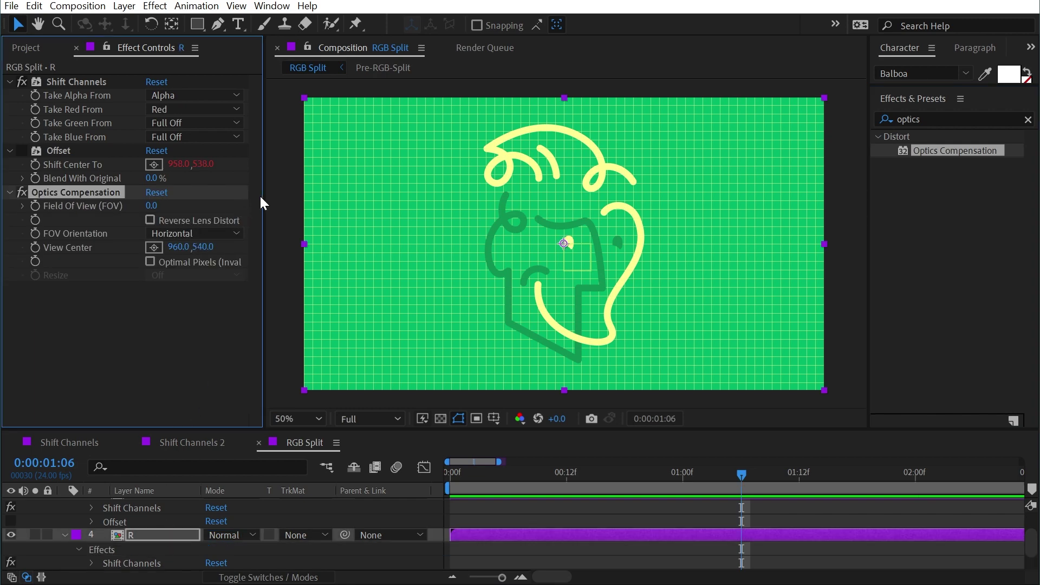
drag(259, 194, 291, 194)
click(165, 220)
Raise the Optics Compensation Field Of View and inspect the distorted frame edges.
drag(166, 206, 391, 168)
scroll(484, 143, up, 1)
key(space)
drag(485, 144, 732, 305)
drag(398, 199, 646, 219)
scroll(579, 173, up, 2)
drag(689, 177, 566, 286)
Settle the Field Of View at 21.2 and check the frame's corners.
drag(170, 206, 107, 209)
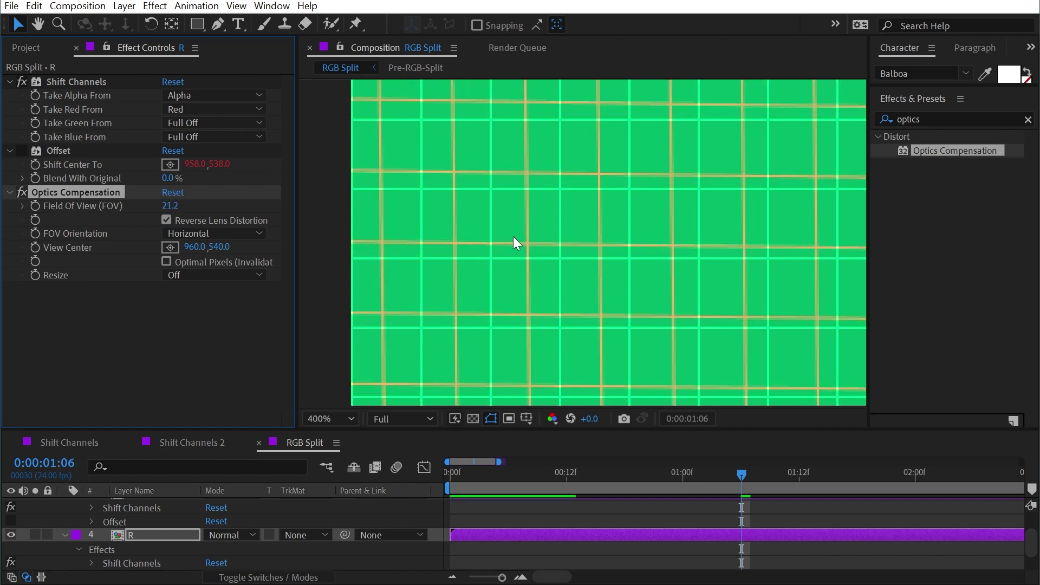
scroll(512, 236, down, 2)
key(space)
drag(715, 319, 481, 179)
drag(705, 264, 441, 221)
key(v)
scroll(553, 255, up, 2)
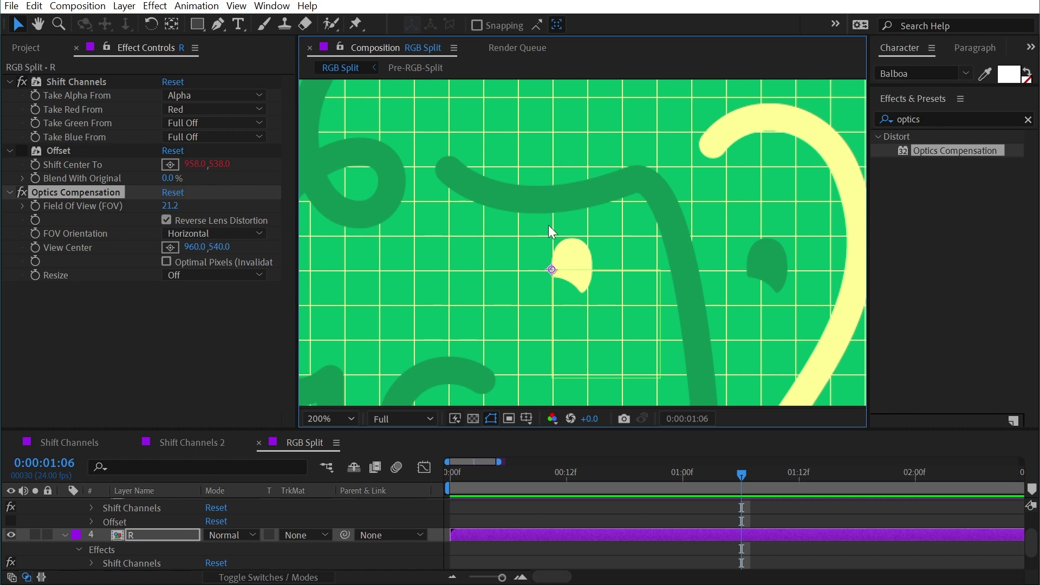
scroll(549, 272, down, 1)
key(space)
drag(471, 184, 883, 344)
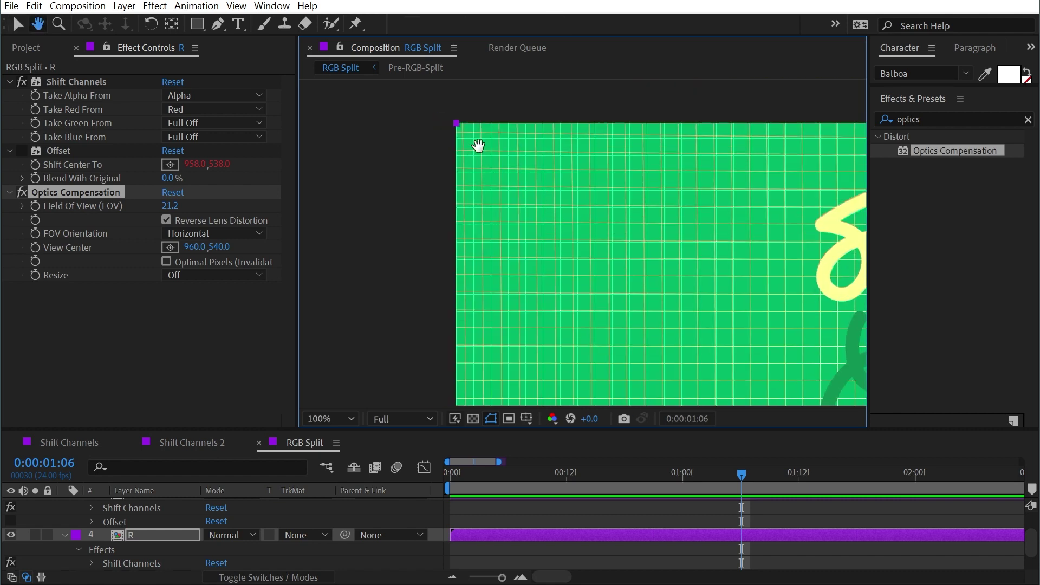
drag(552, 180, 535, 219)
drag(705, 368, 563, 112)
drag(669, 261, 383, 304)
key(v)
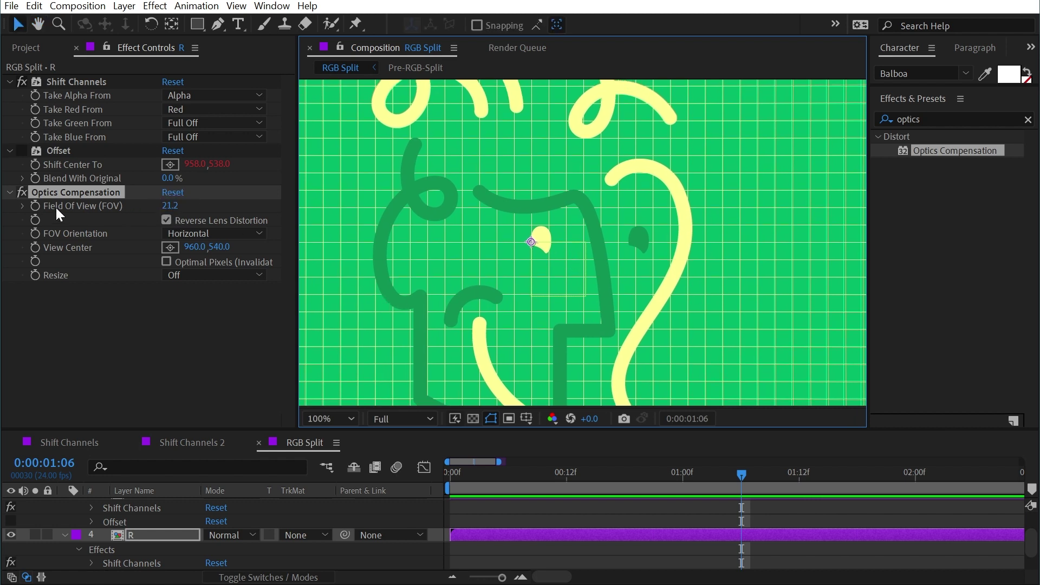
scroll(179, 506, up, 1)
click(167, 505)
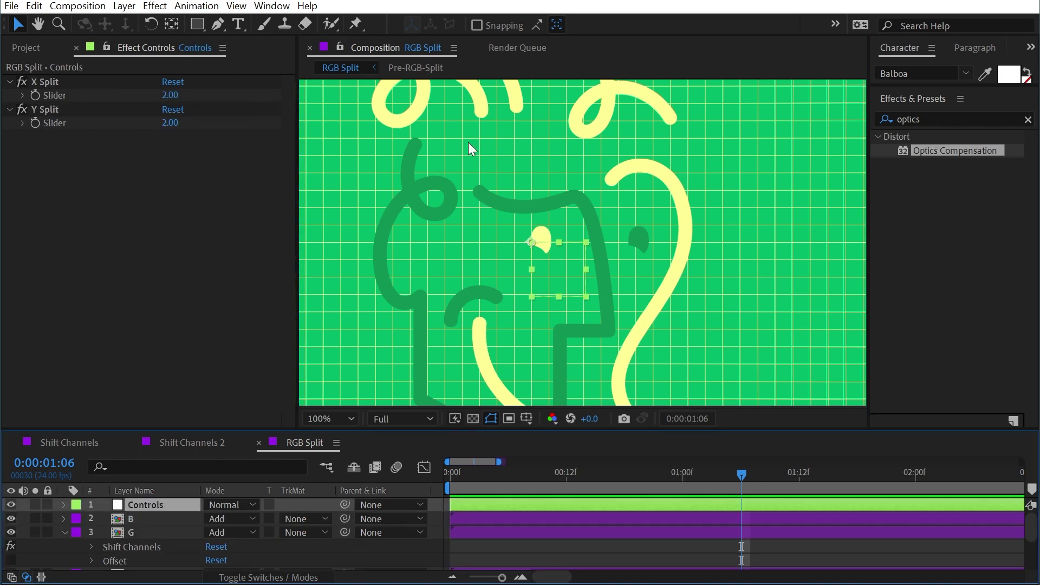
Add a Slider Control named 'Chromatic Abberation' to the Controls layer, set to 20.
click(943, 119)
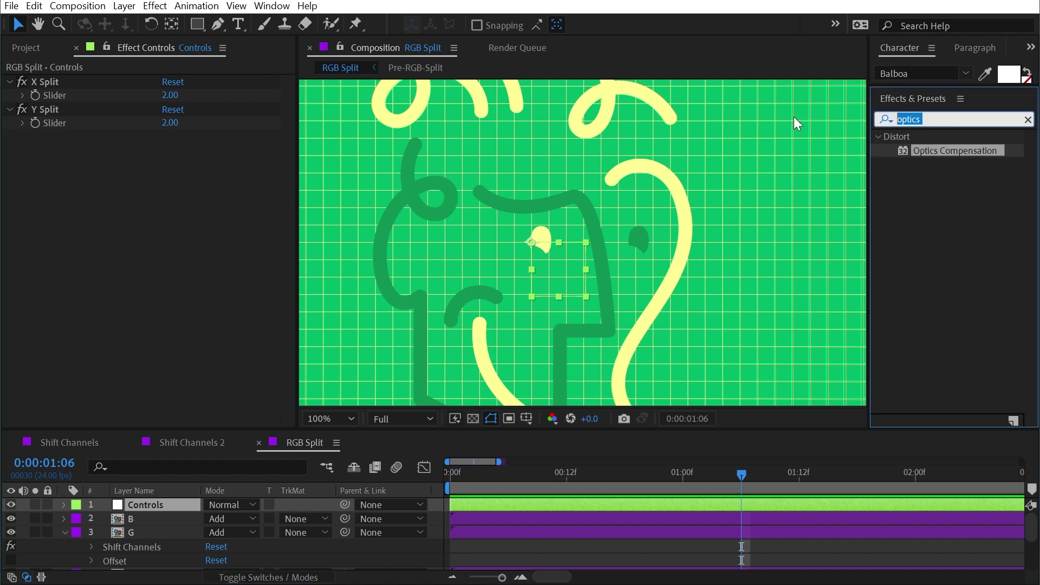
text(slider)
drag(940, 150, 96, 159)
key(Return)
text(Chroma)
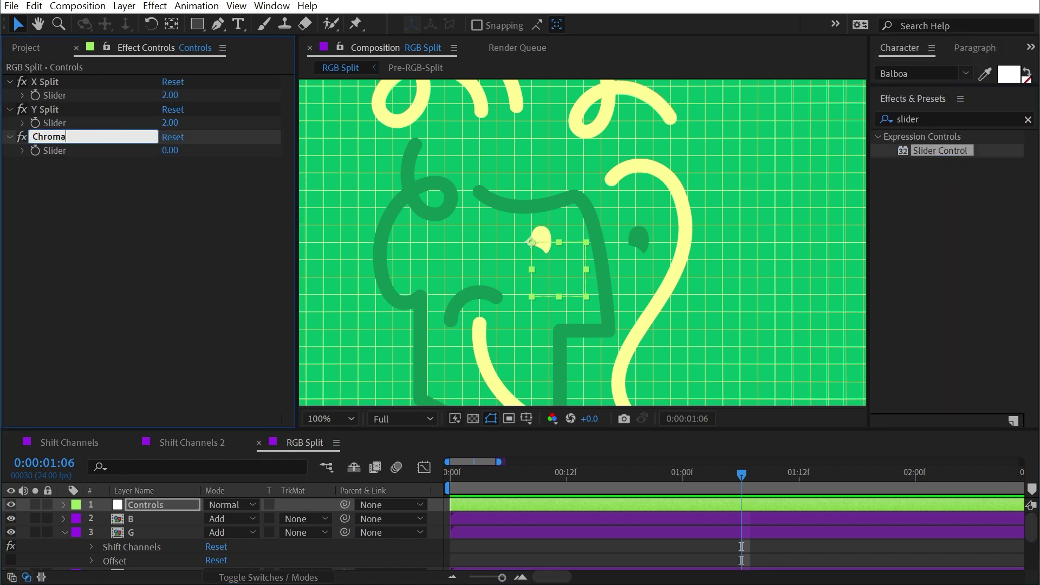
text(tic Abberation)
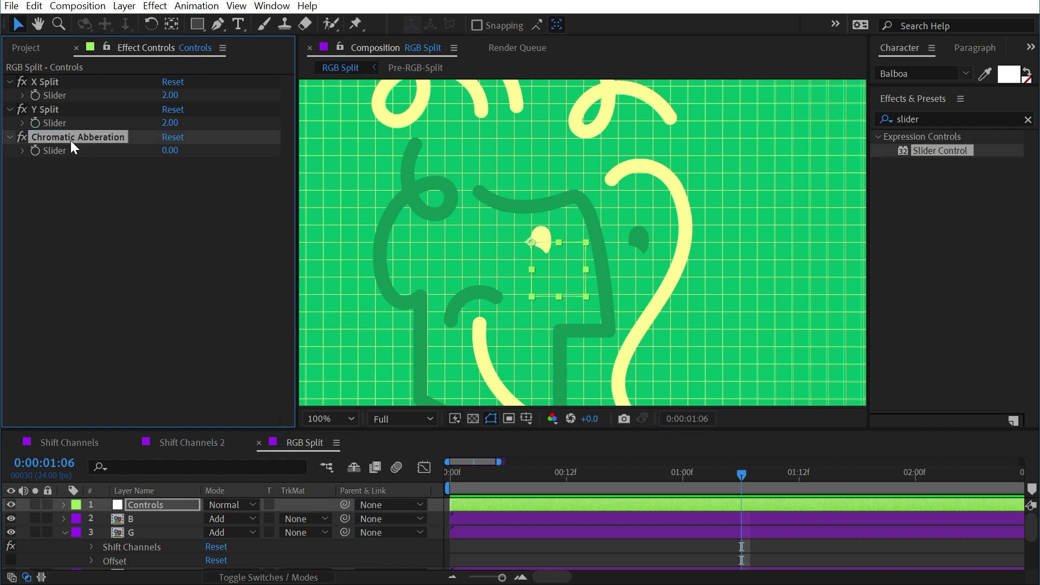
key(Return)
click(169, 151)
text(20)
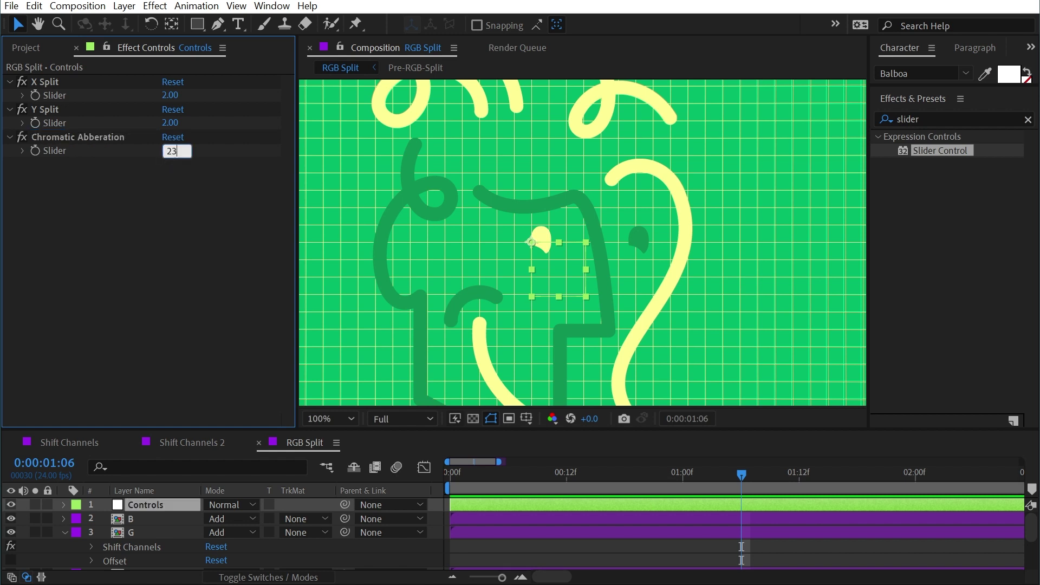
key(Return)
Add an expression to R's Field Of View, pick-whipped to the Chromatic Abberation slider.
drag(211, 430, 210, 329)
click(93, 527)
click(91, 528)
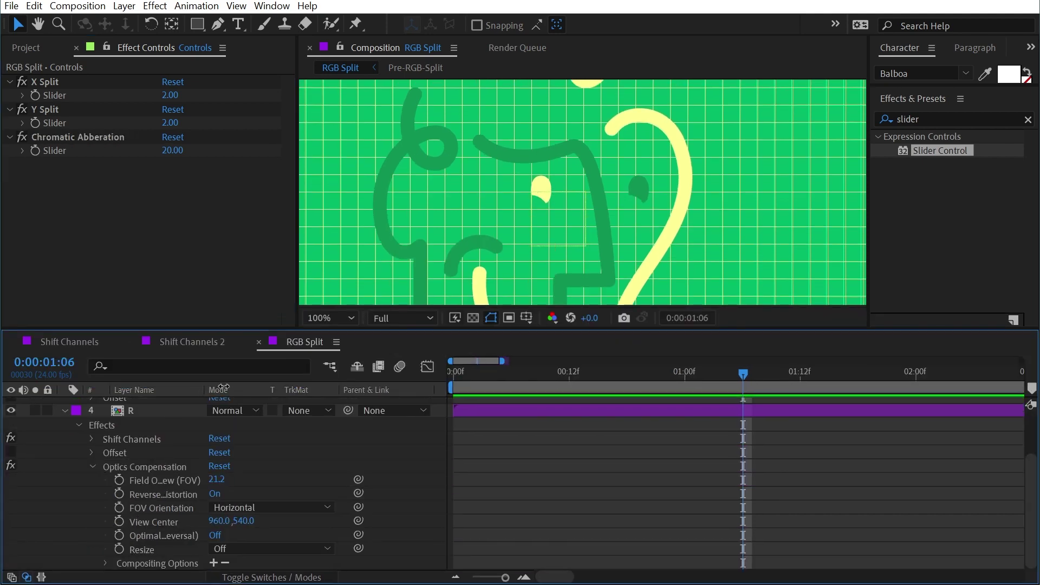
drag(205, 385, 263, 385)
scroll(147, 407, up, 4)
click(145, 405)
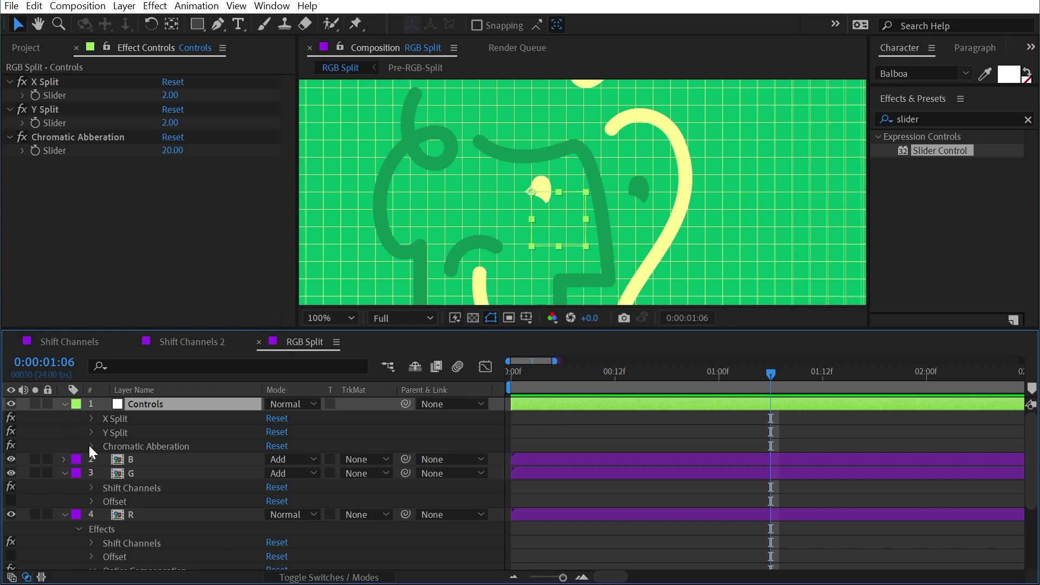
click(94, 445)
click(91, 446)
scroll(160, 486, down, 3)
scroll(181, 500, up, 1)
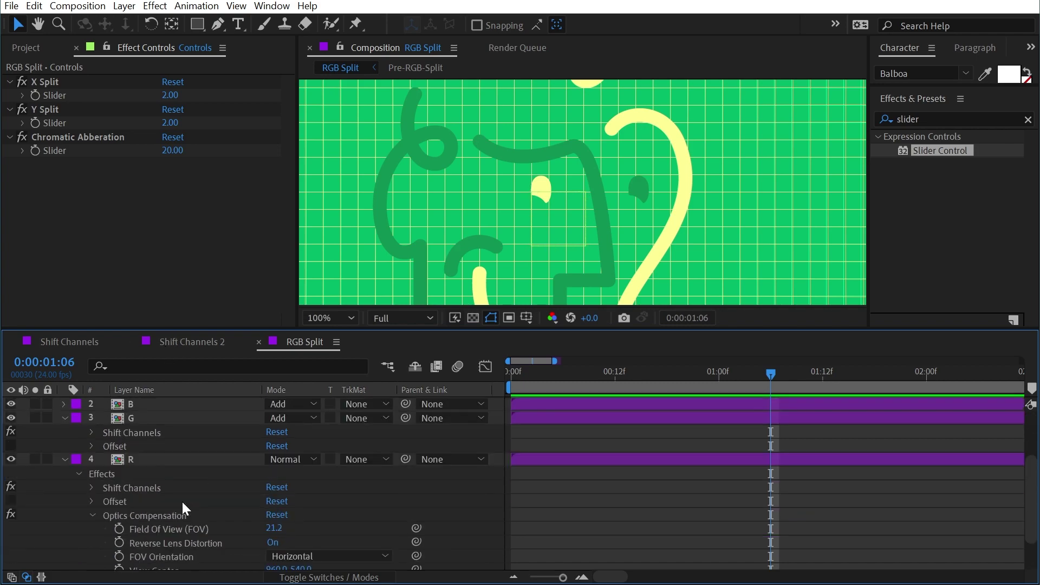
alt+click(119, 529)
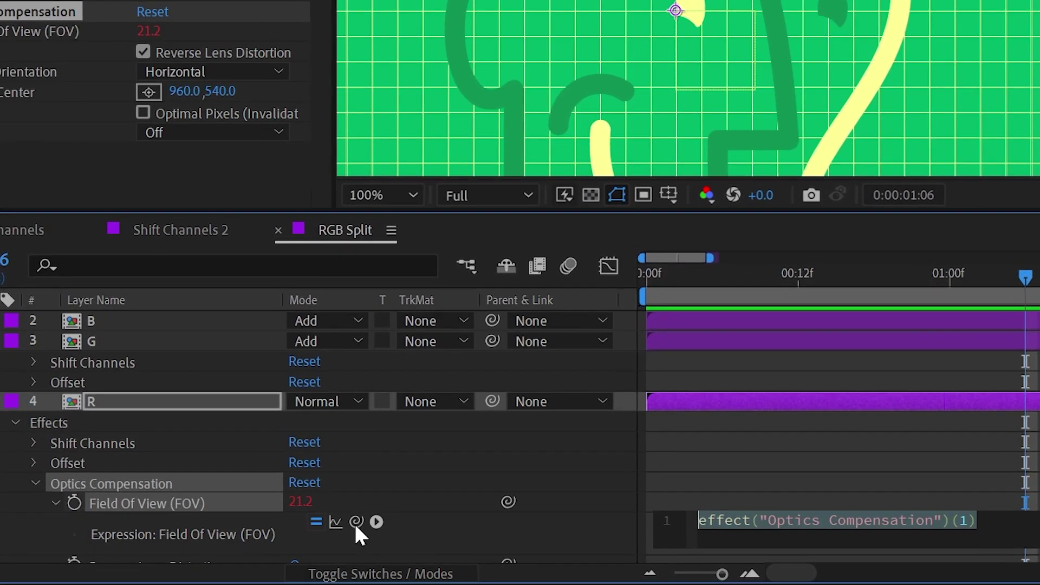
drag(356, 522, 110, 402)
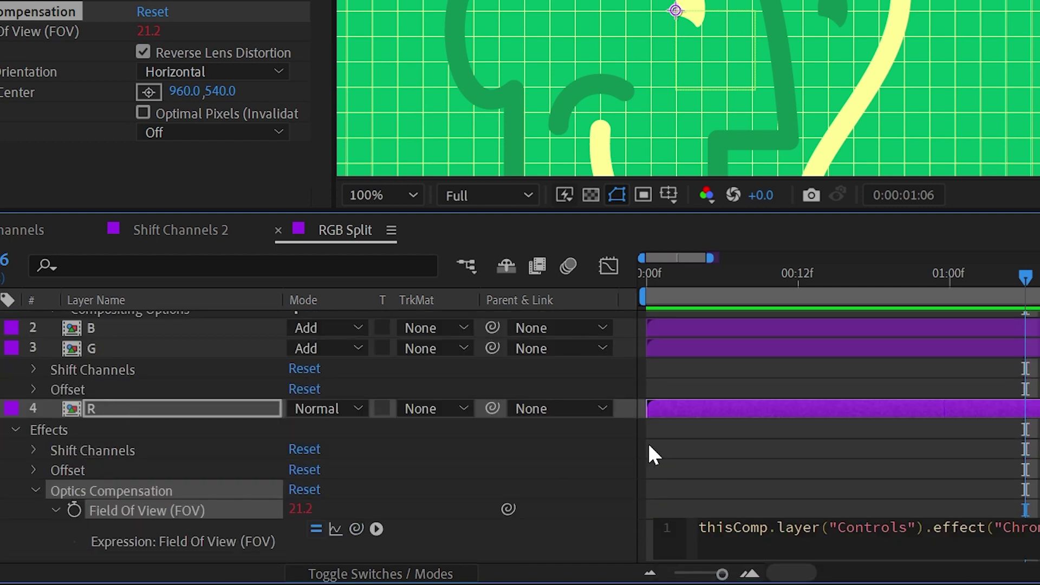
Turn the Field Of View expression into 'var c =' the slider reference, followed by a 'c;' line.
text(var )
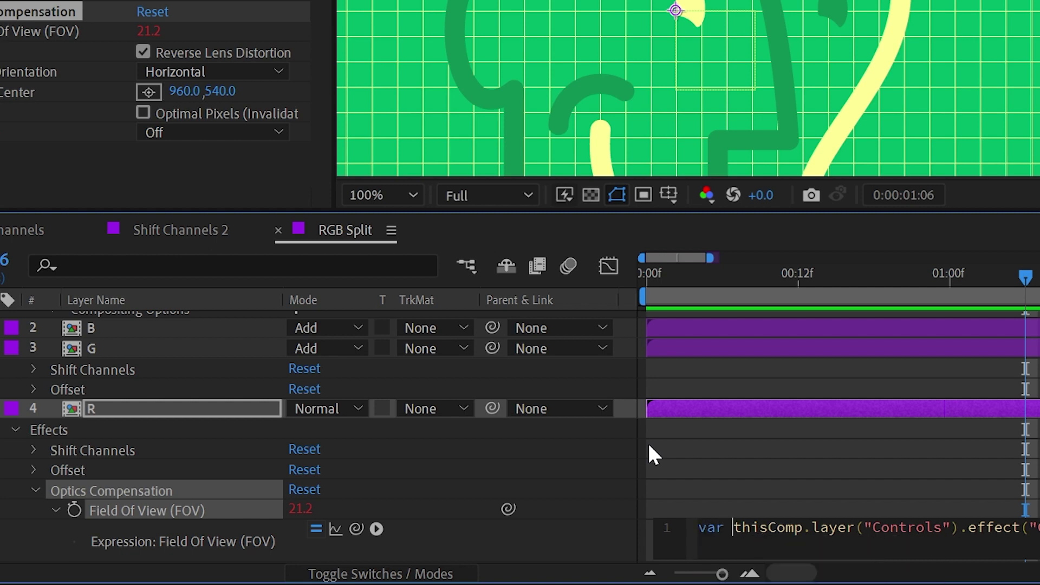
text(c =)
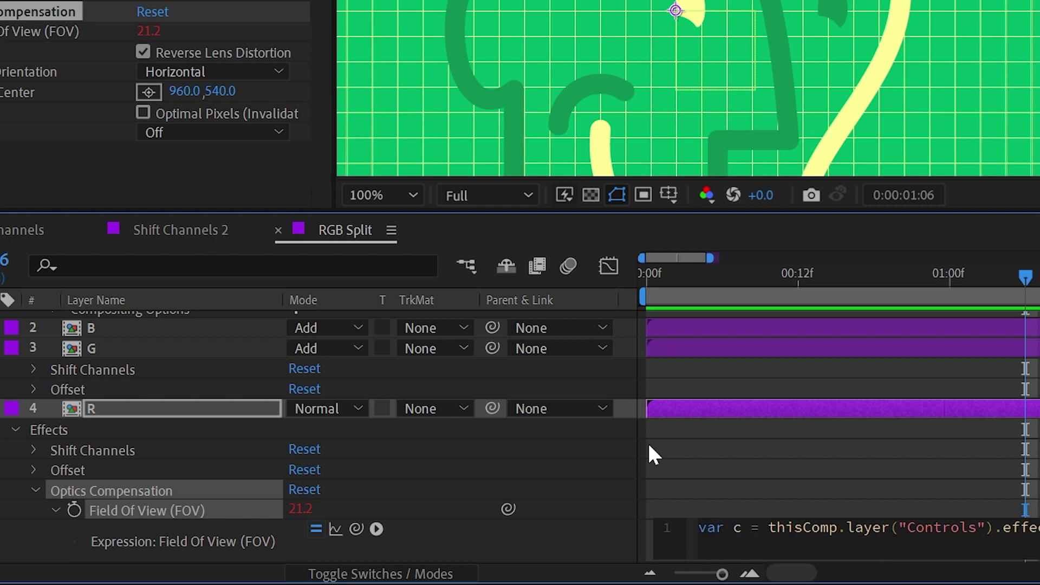
key(End)
key(Return)
key(Return)
text(c;)
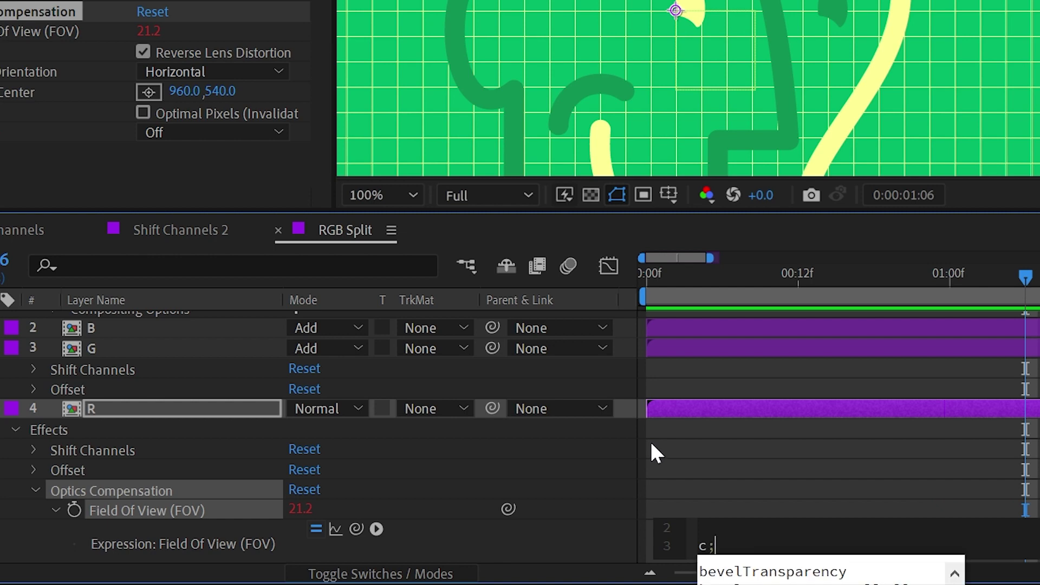
click(631, 481)
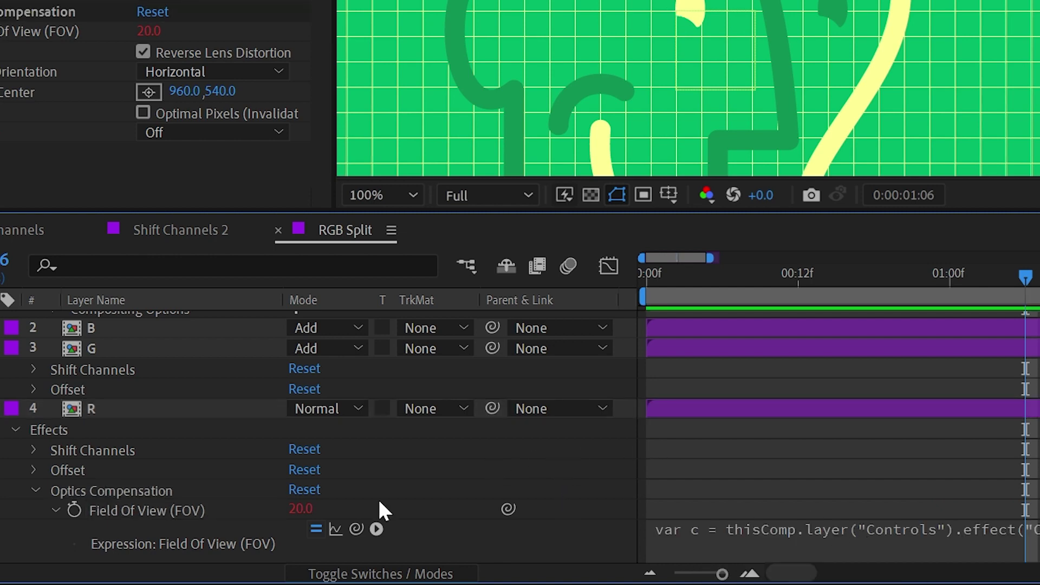
Check the Chromatic Abberation slider and pan around the lens-warped image.
scroll(144, 362, up, 3)
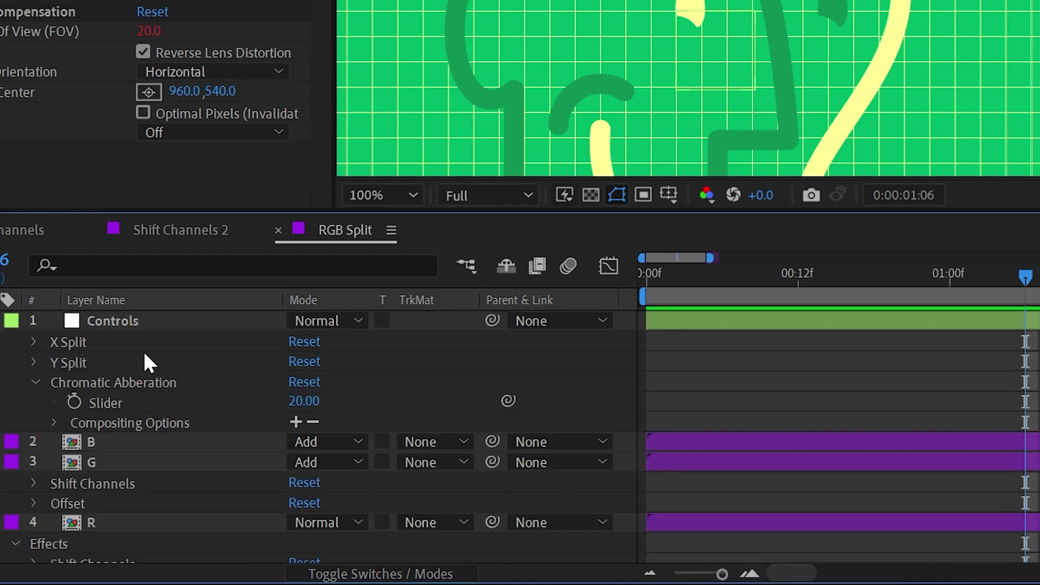
click(123, 402)
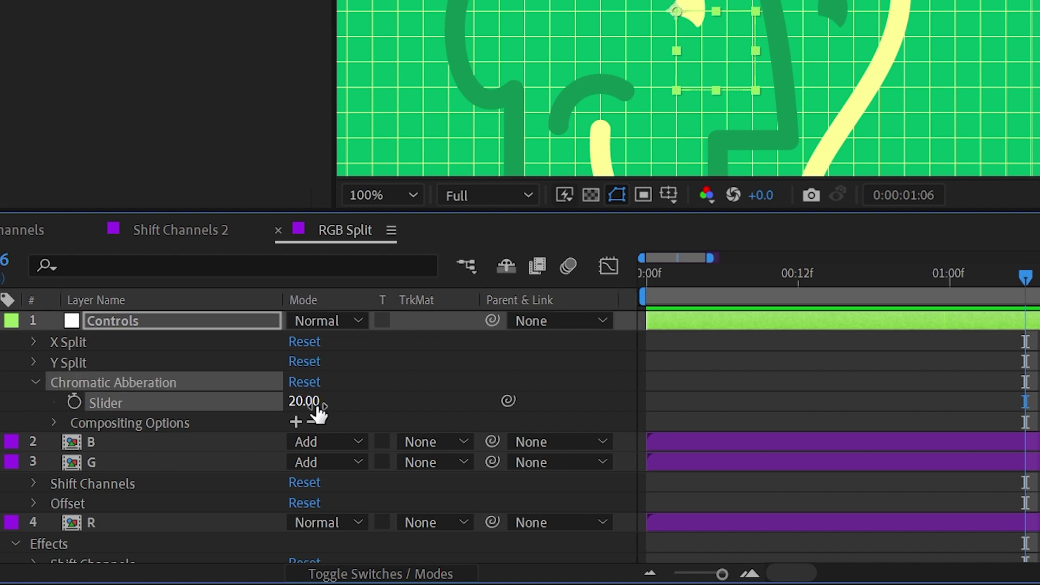
scroll(124, 508, down, 3)
scroll(124, 501, down, 6)
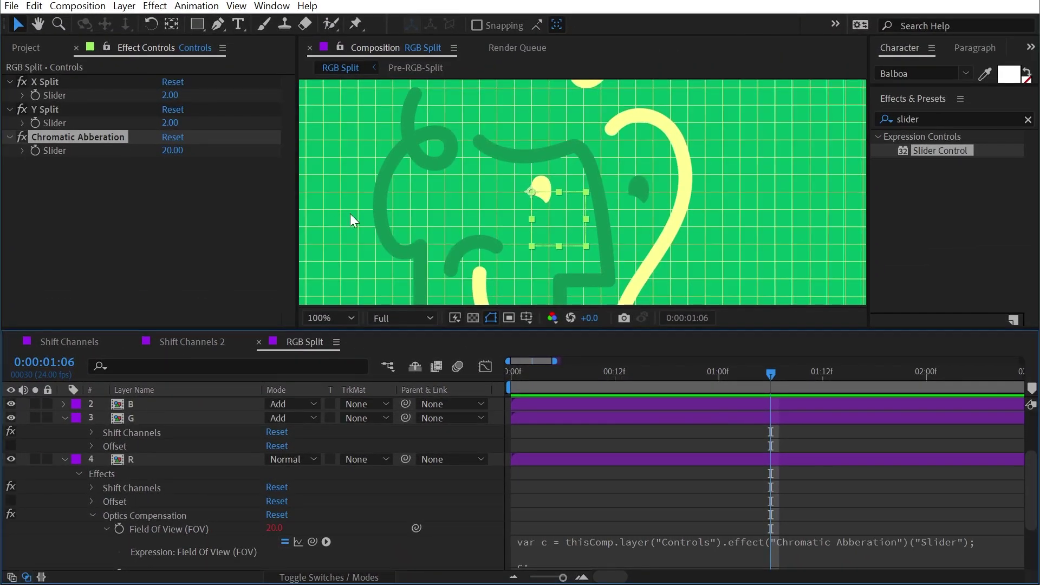
scroll(380, 163, down, 1)
drag(425, 131, 608, 191)
scroll(515, 133, up, 1)
drag(561, 94, 520, 209)
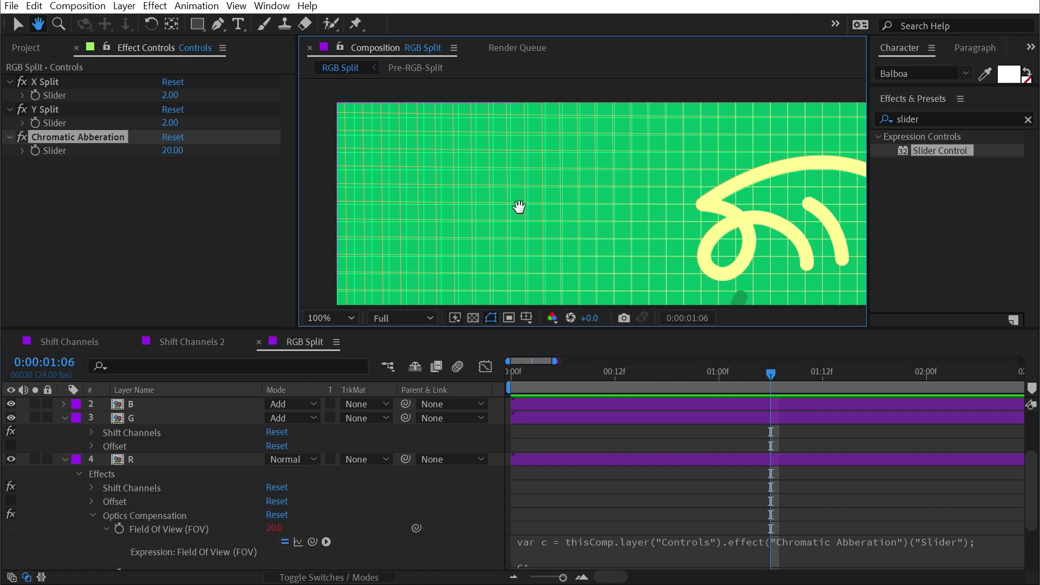
Duplicate the Chromatic Abberation slider as 'RGB Split' with a value of 6.
key(v)
click(85, 137)
key(ctrl+d)
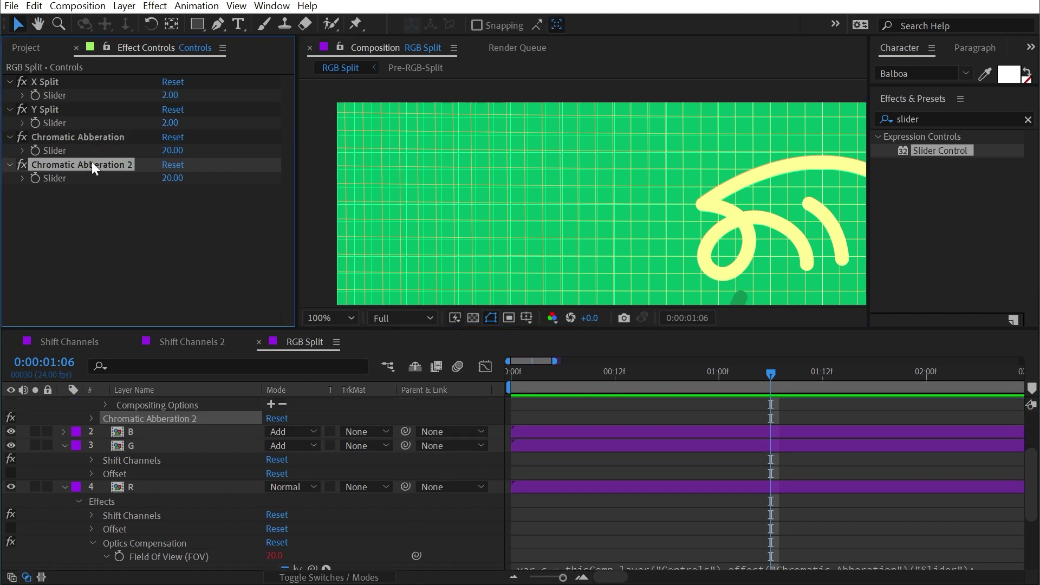
key(Return)
text(RGB Split)
key(Return)
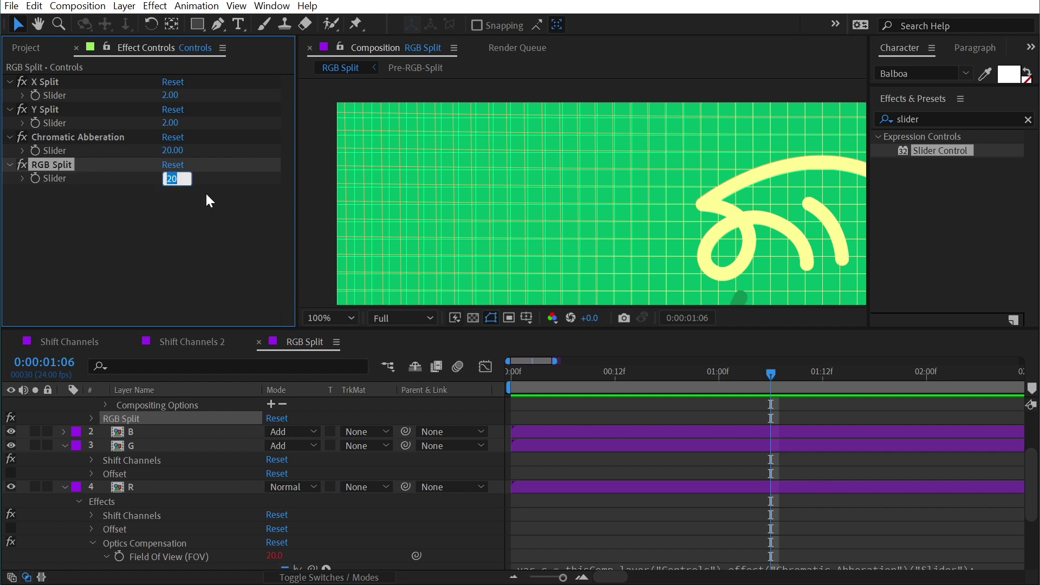
text(6)
key(Return)
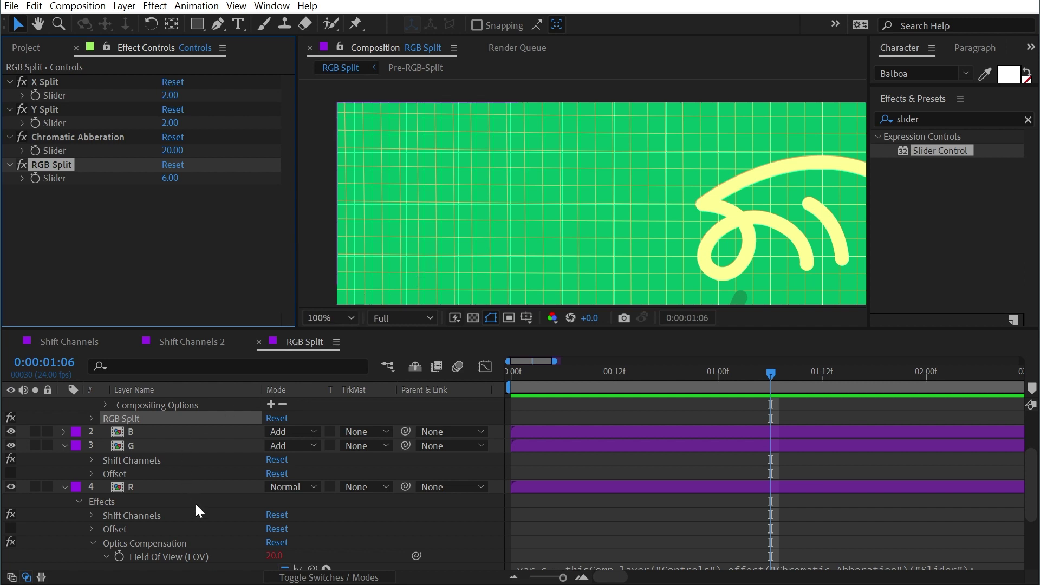
Extend R's Field Of View expression with 'var s =' the RGB Split slider and c+s, giving 26.0.
scroll(194, 503, down, 4)
click(590, 475)
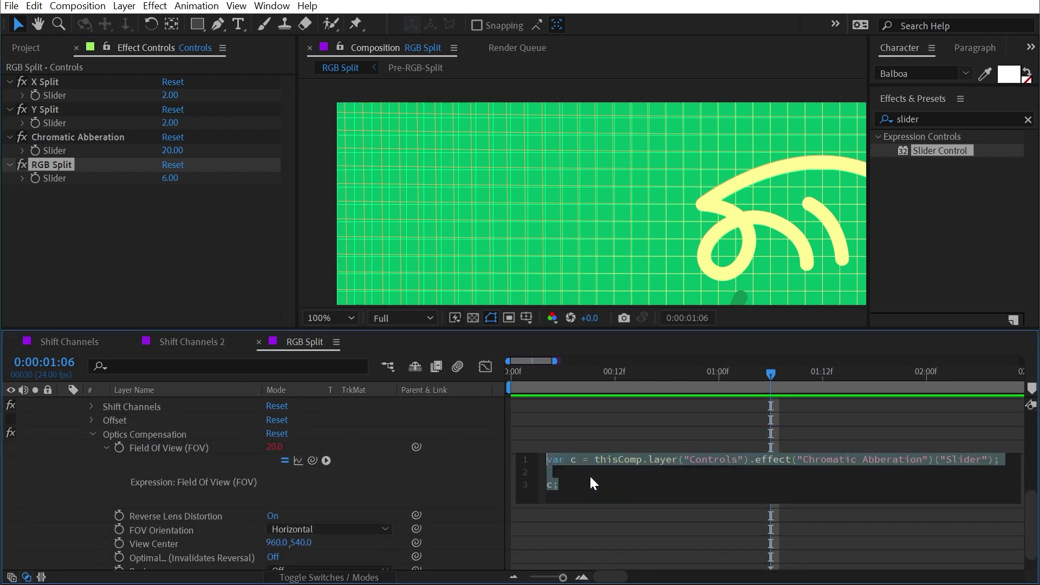
click(677, 475)
key(Return)
text(var s =)
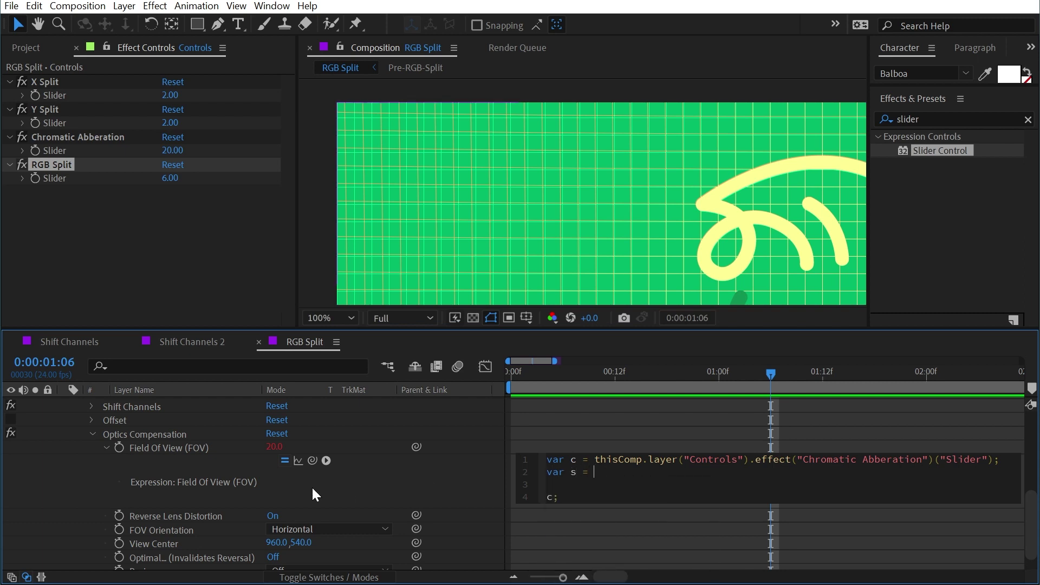
drag(313, 465, 53, 178)
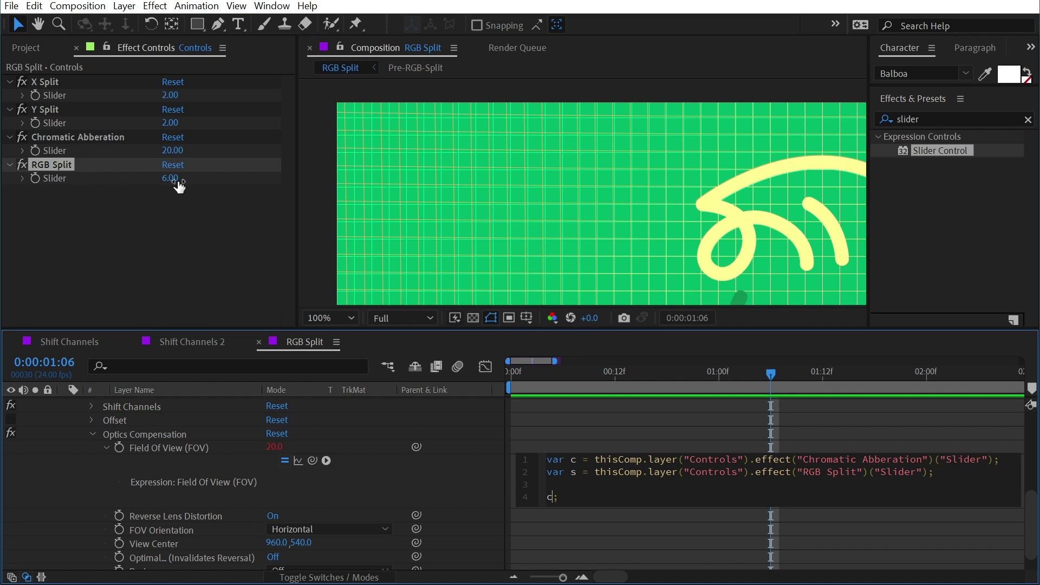
text(+s)
click(485, 476)
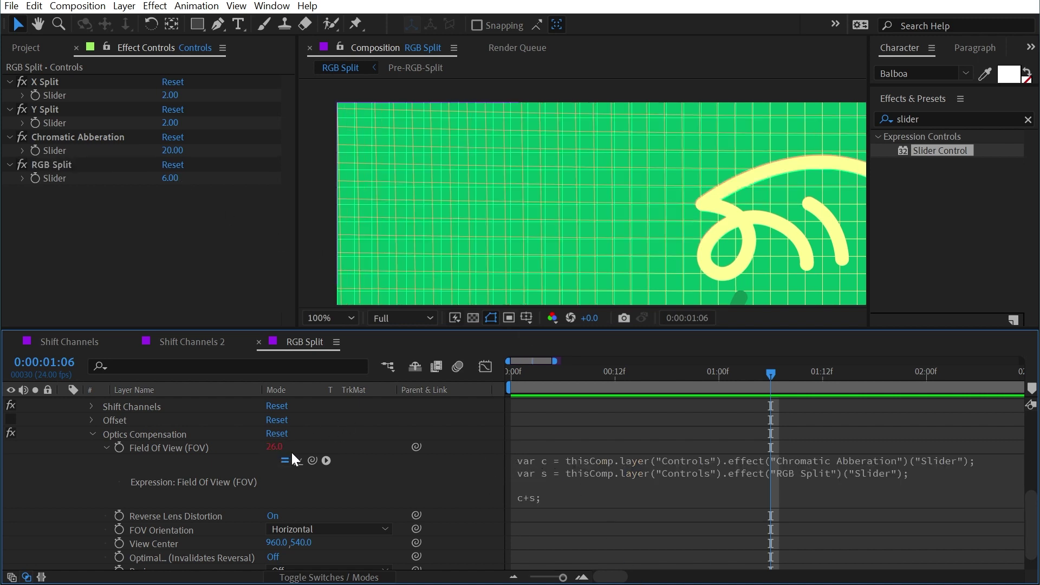
click(177, 436)
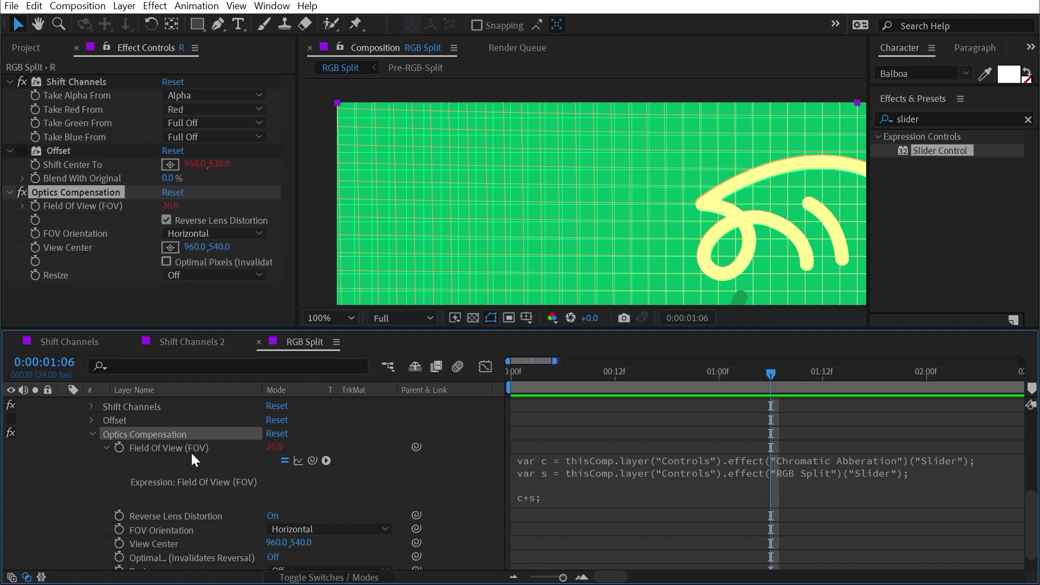
scroll(203, 483, up, 3)
scroll(164, 477, up, 2)
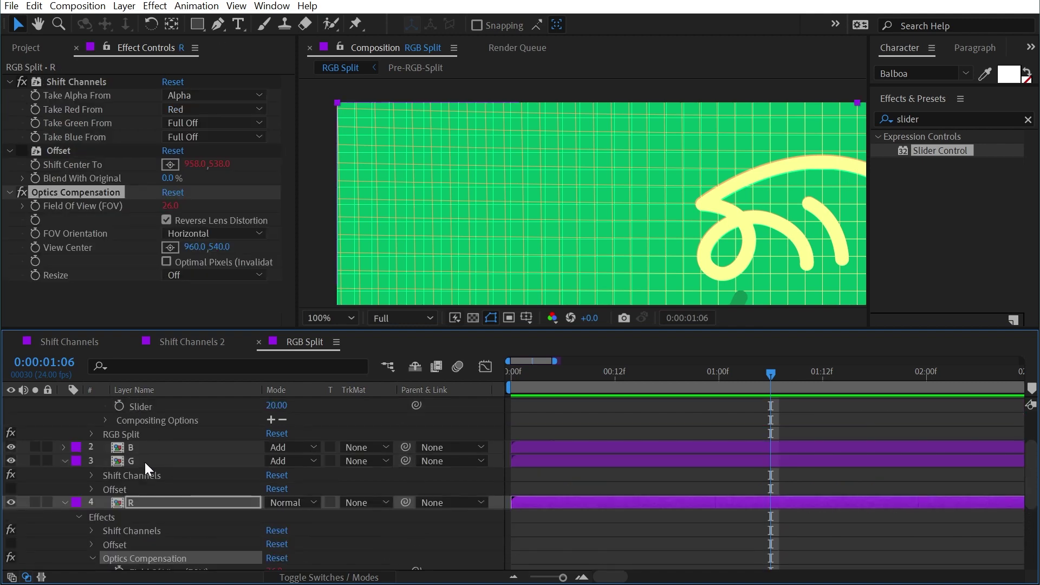
Paste the Optics Compensation effect onto the G layer and reveal its expressions.
click(145, 462)
key(ctrl+v)
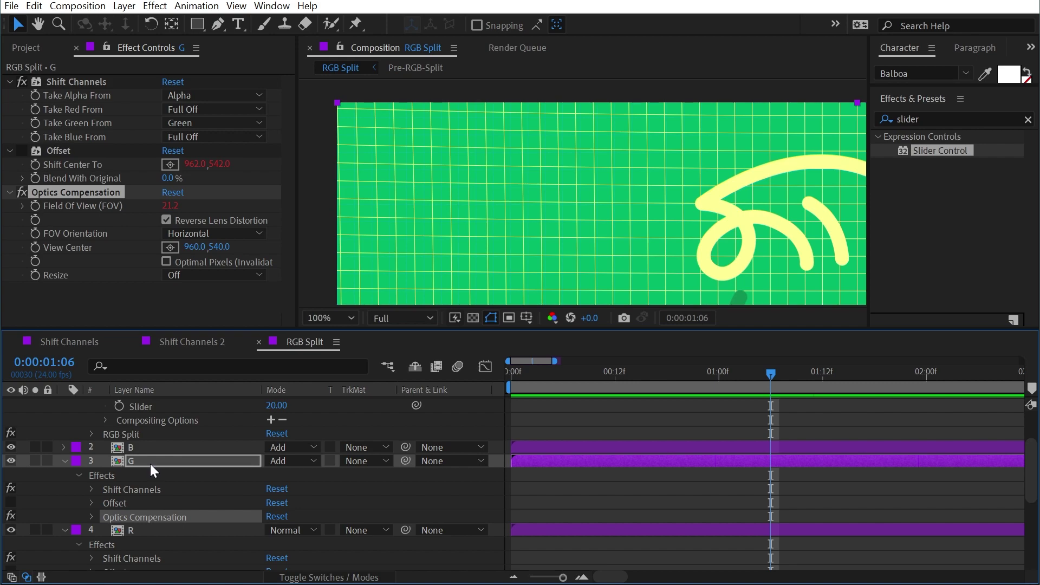
key(e)
key(e)
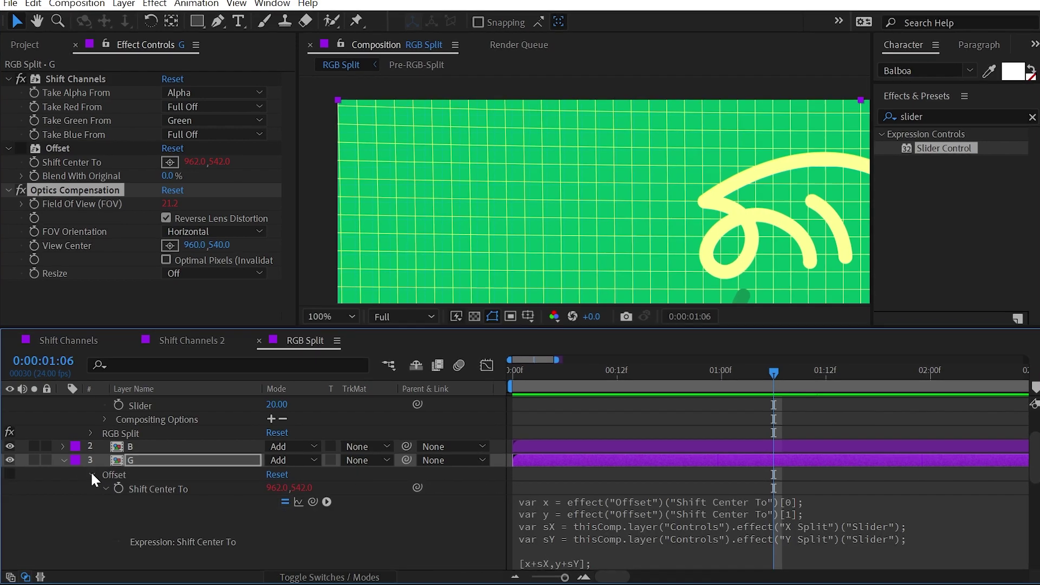
click(93, 472)
Change G's Field Of View expression from c+s to c-s, giving 14.0.
click(588, 517)
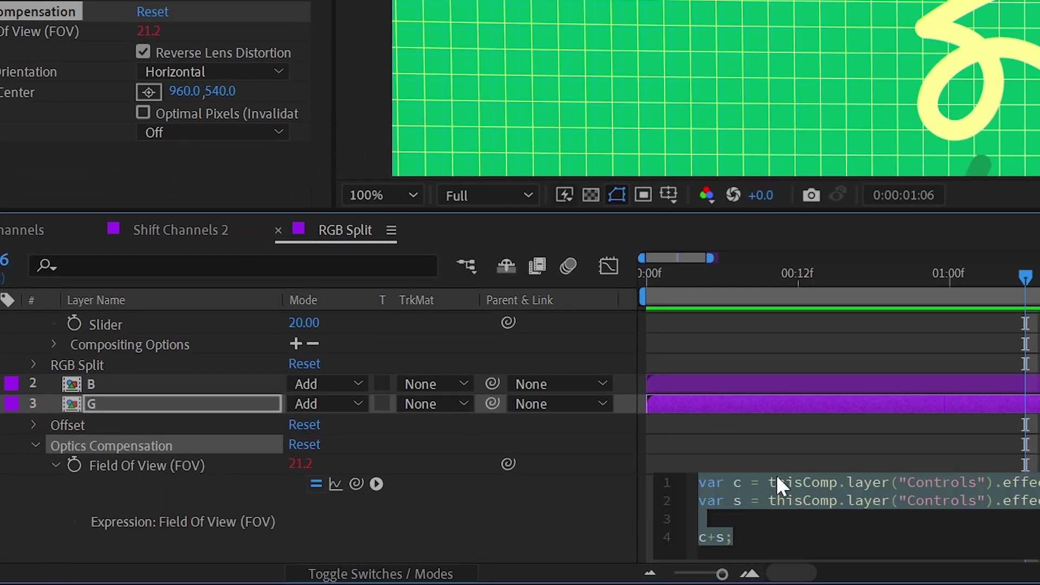
click(768, 526)
drag(706, 538, 721, 539)
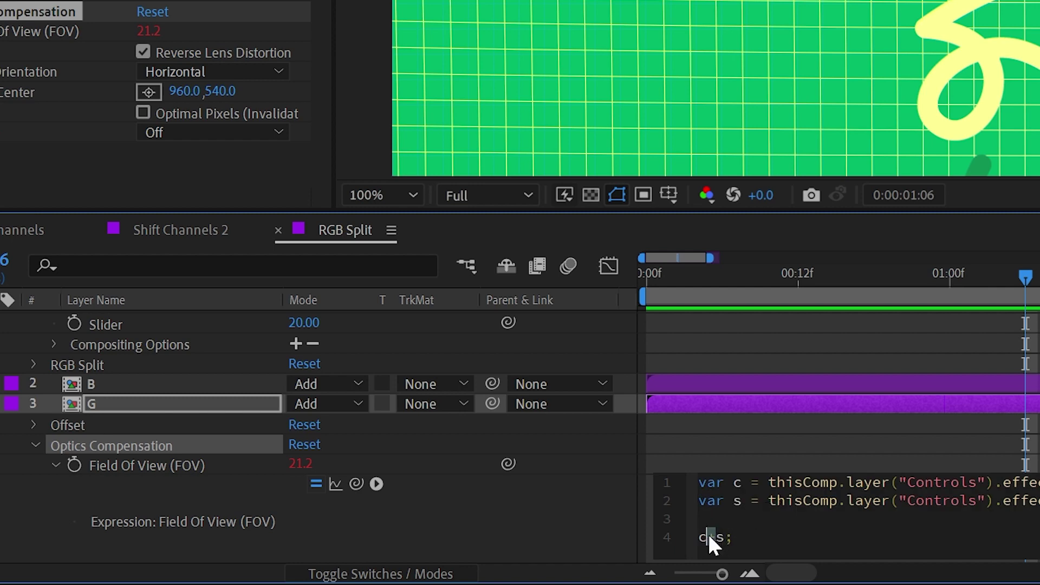
text(-)
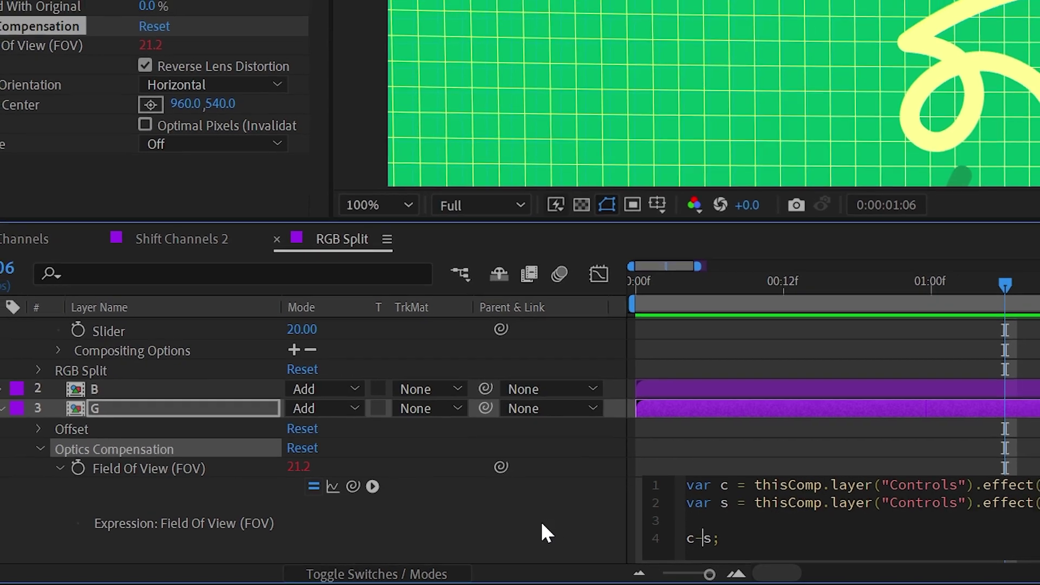
click(541, 525)
scroll(535, 167, up, 2)
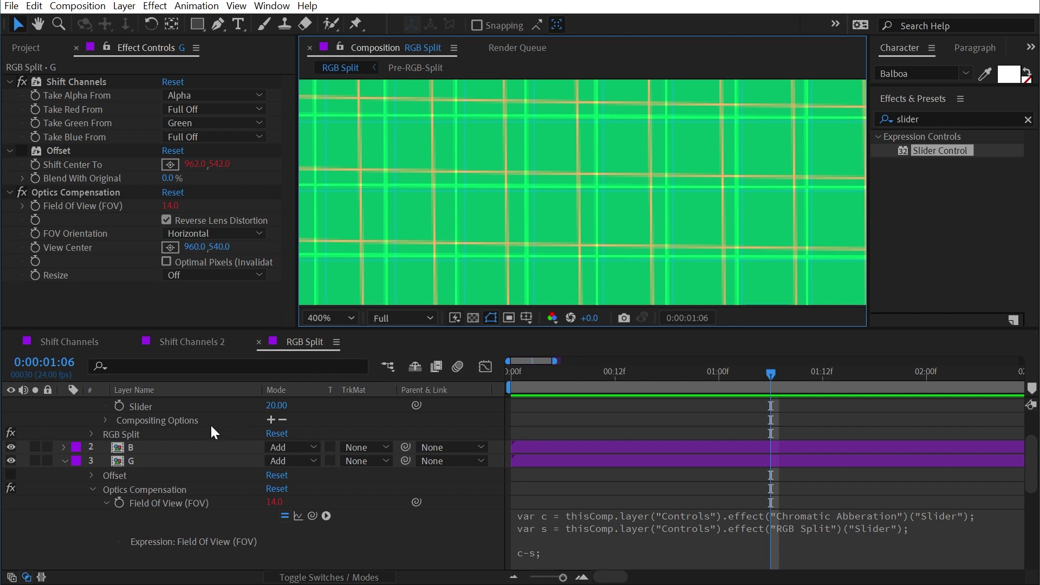
scroll(178, 480, up, 3)
click(153, 490)
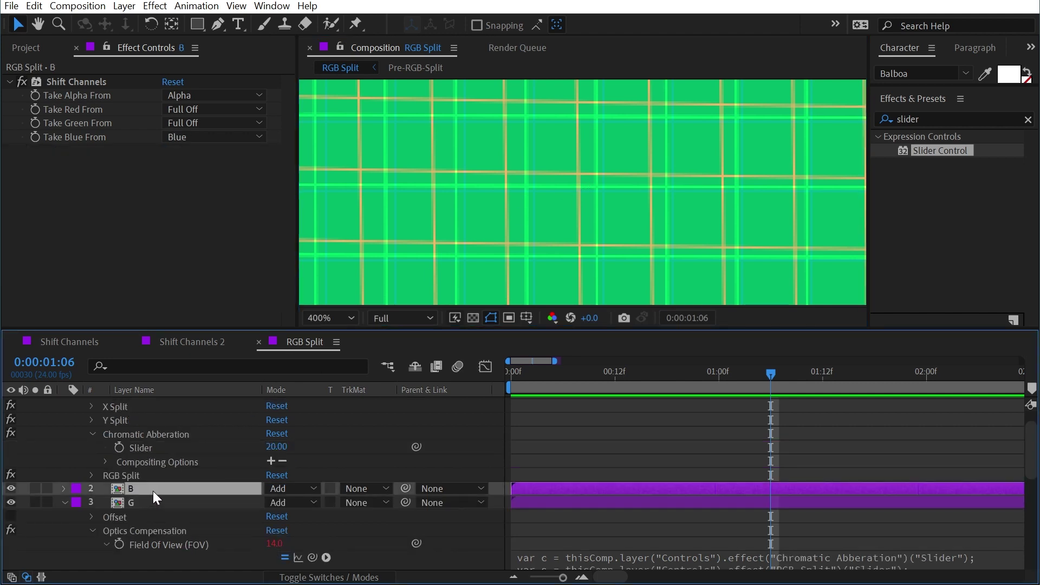
Paste Optics Compensation onto the B layer and trim its Field Of View expression to c, giving 20.0.
key(ctrl+v)
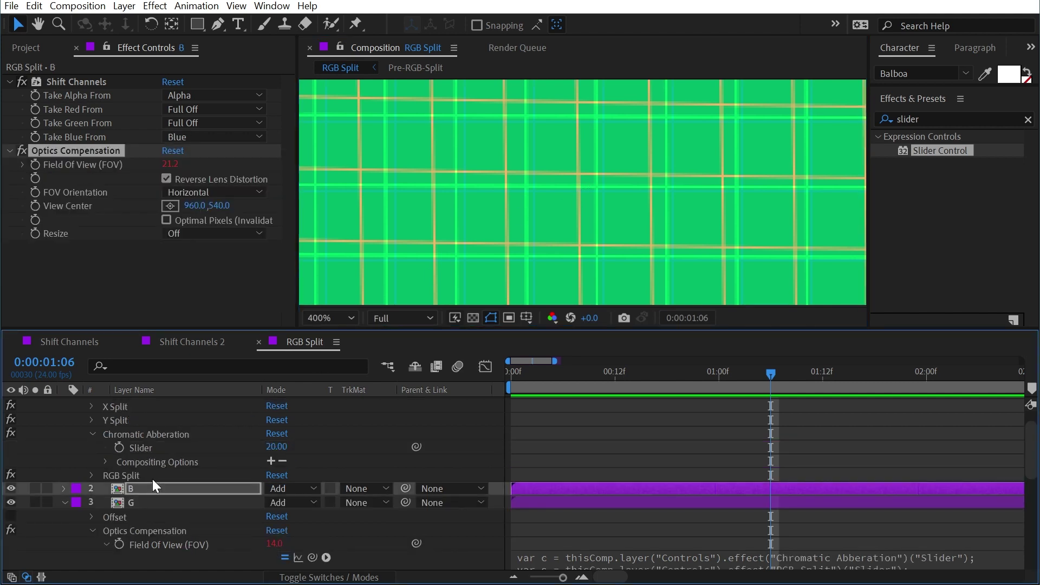
key(e)
key(e)
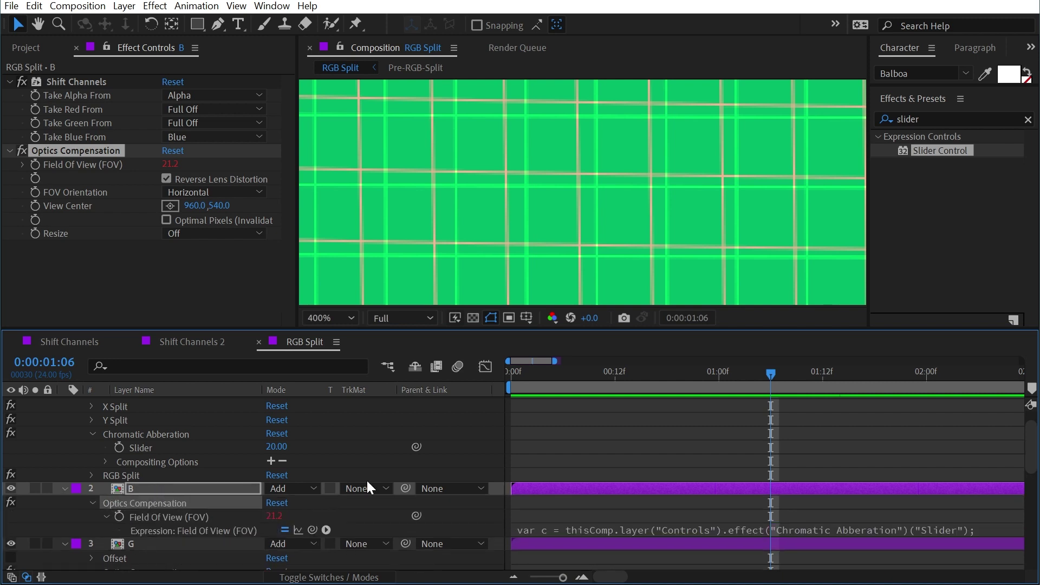
click(606, 529)
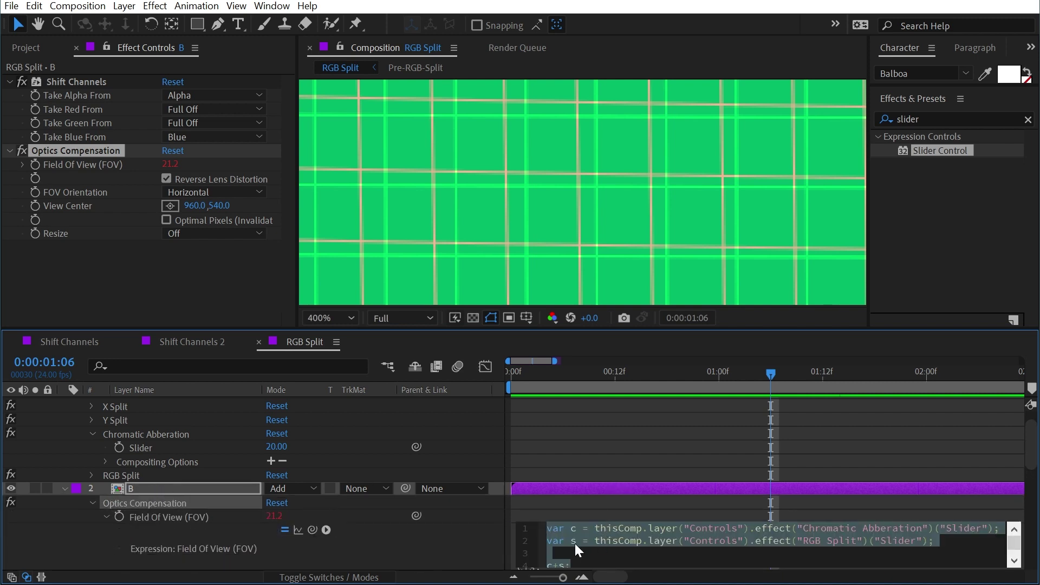
click(575, 561)
key(BackSpace)
key(BackSpace)
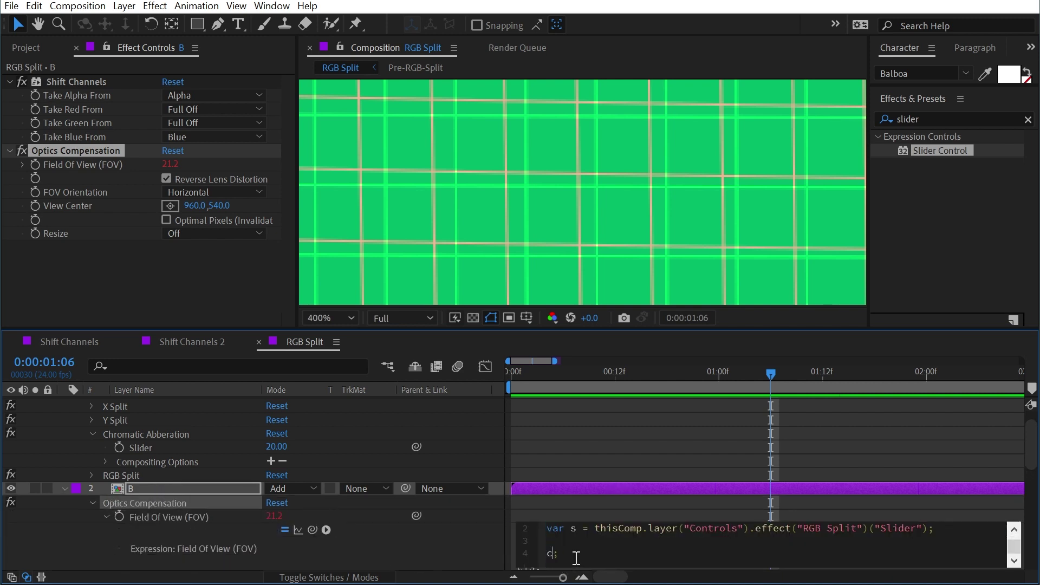
click(460, 537)
Zoom and pan the viewer to inspect the warped grid, green squiggle and face outline.
scroll(500, 164, up, 1)
drag(499, 164, 430, 115)
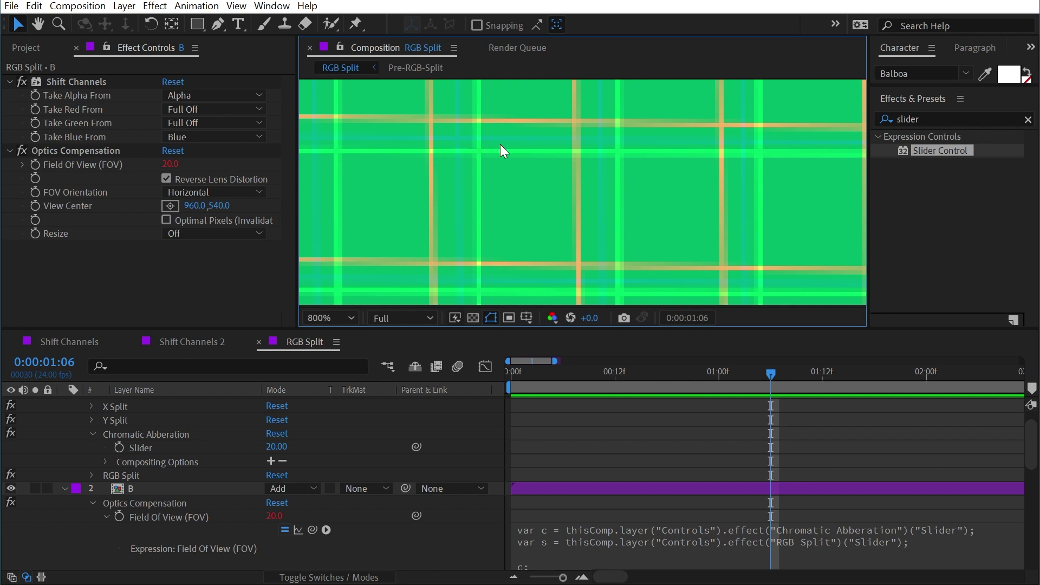
scroll(498, 145, down, 6)
drag(571, 247, 635, 222)
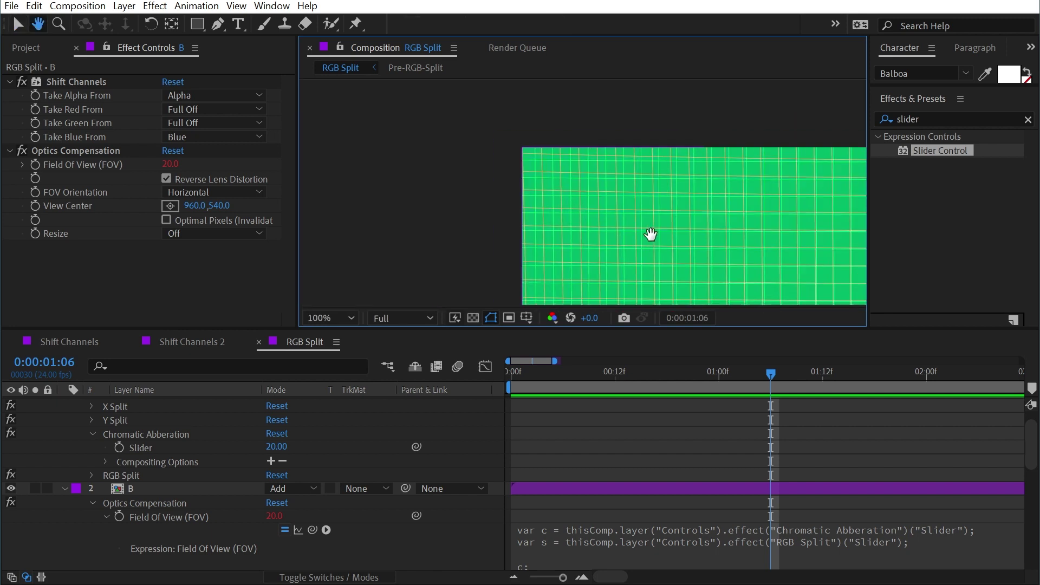
scroll(501, 152, up, 1)
drag(716, 218, 553, 114)
drag(694, 192, 504, 98)
drag(704, 200, 553, 111)
drag(707, 205, 474, 144)
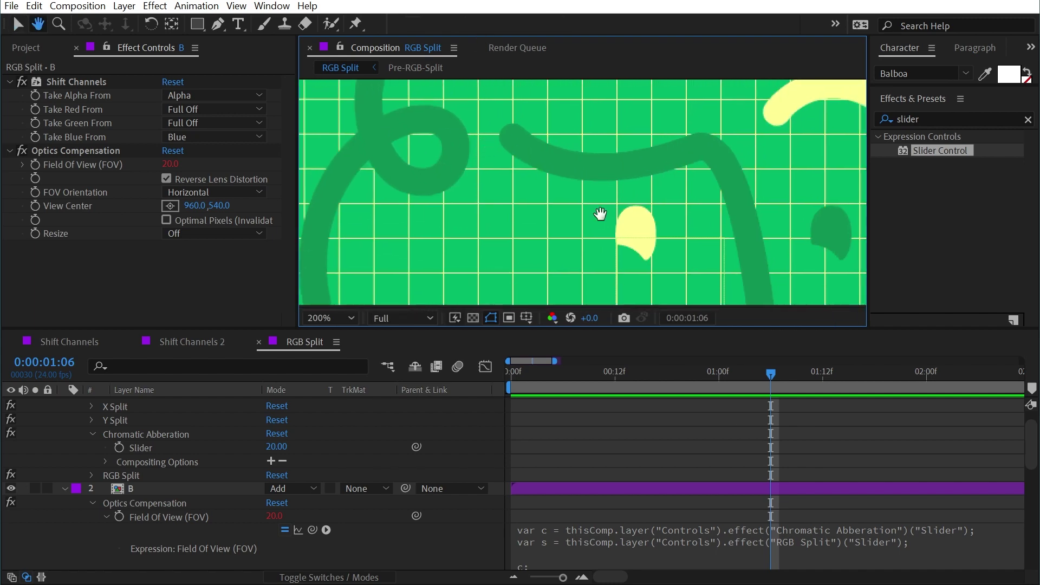
scroll(688, 246, down, 1)
drag(688, 246, 636, 210)
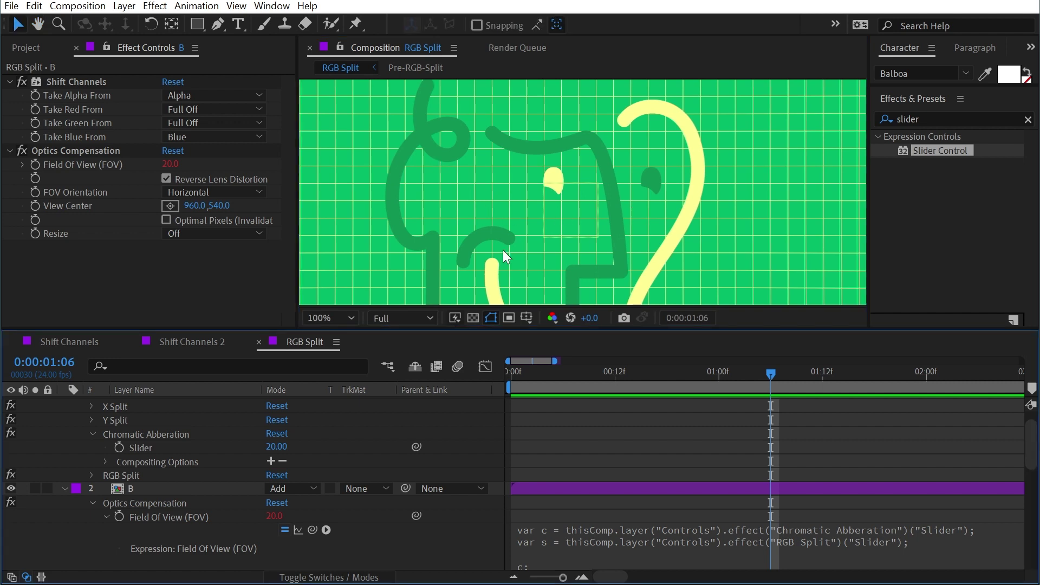
Reveal every layer's effects, select Controls, and pan to view the colour fringes.
key(u)
key(e)
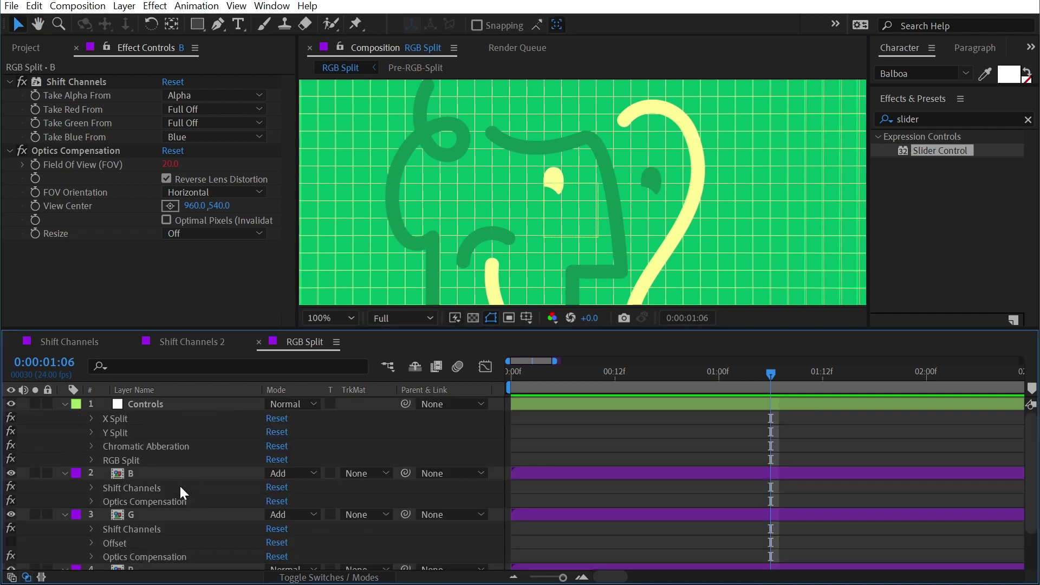
scroll(12, 547, down, 3)
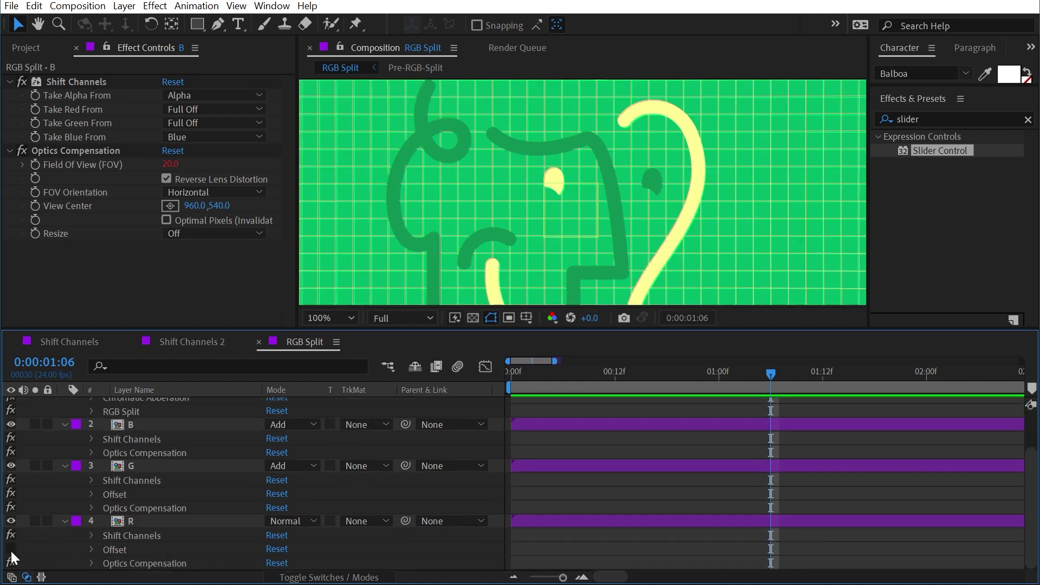
scroll(108, 466, up, 3)
click(143, 408)
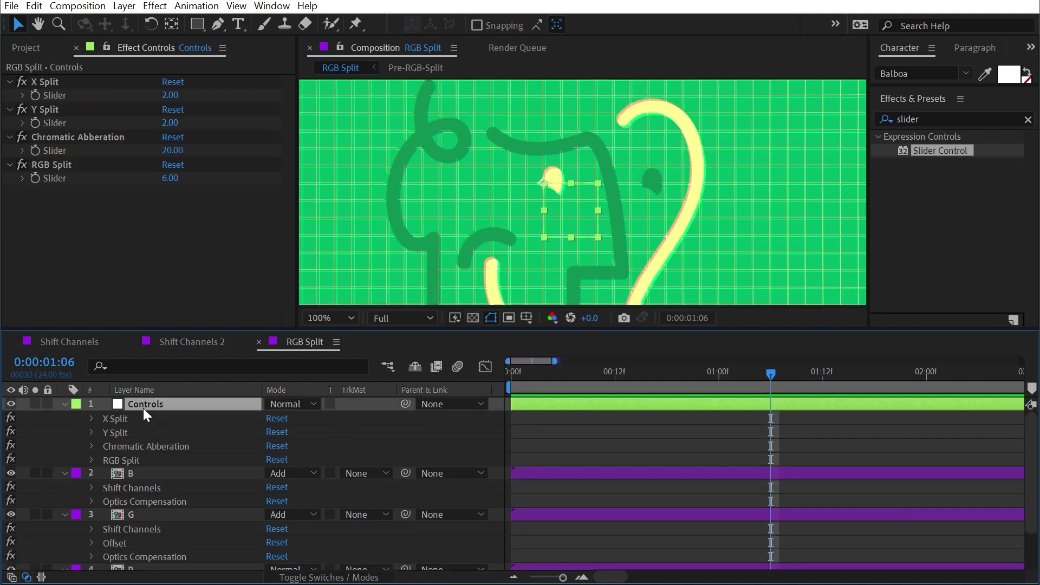
scroll(583, 167, up, 1)
key(h)
drag(518, 161, 588, 237)
key(v)
Set the Controls sliders to Y Split 0 and X Split 0.5.
click(171, 122)
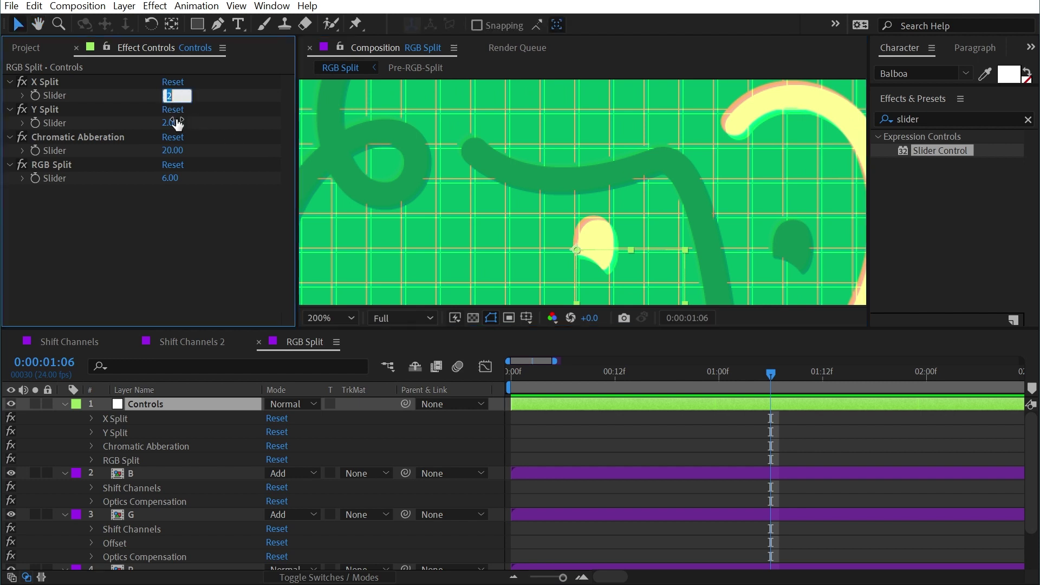
text(0)
key(Return)
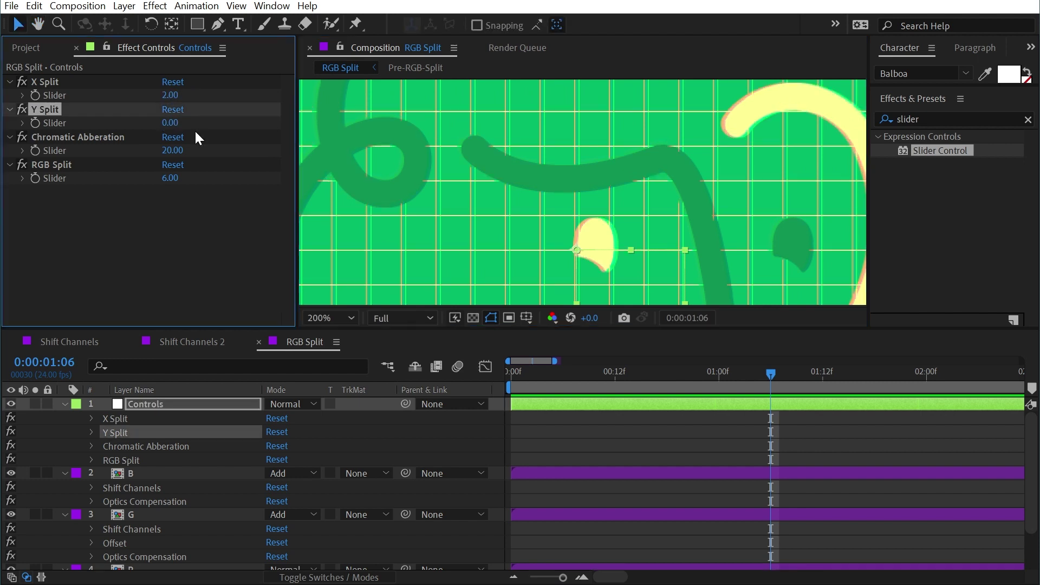
click(170, 95)
key(Down)
text(0.5)
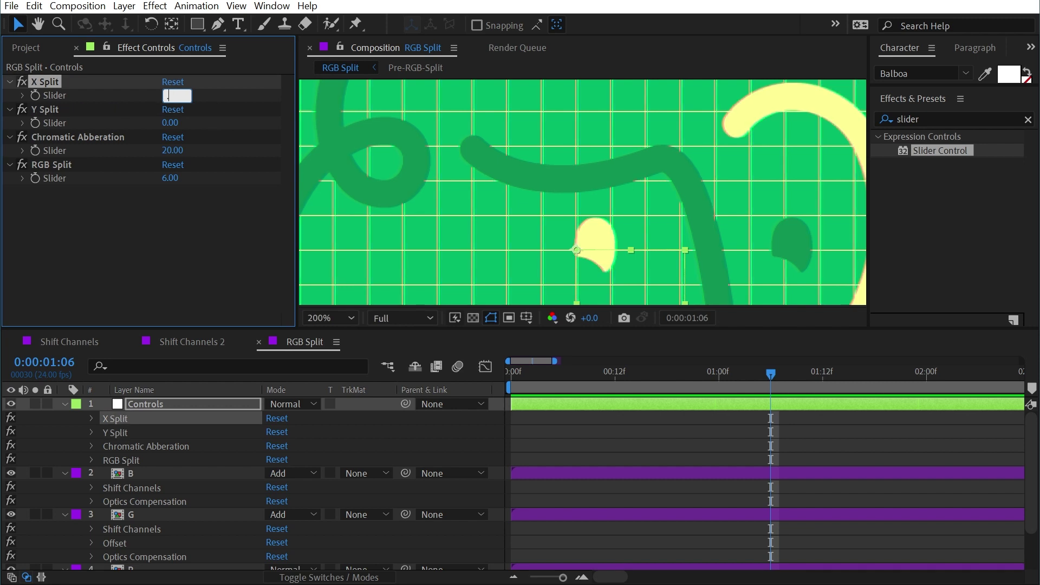
key(Return)
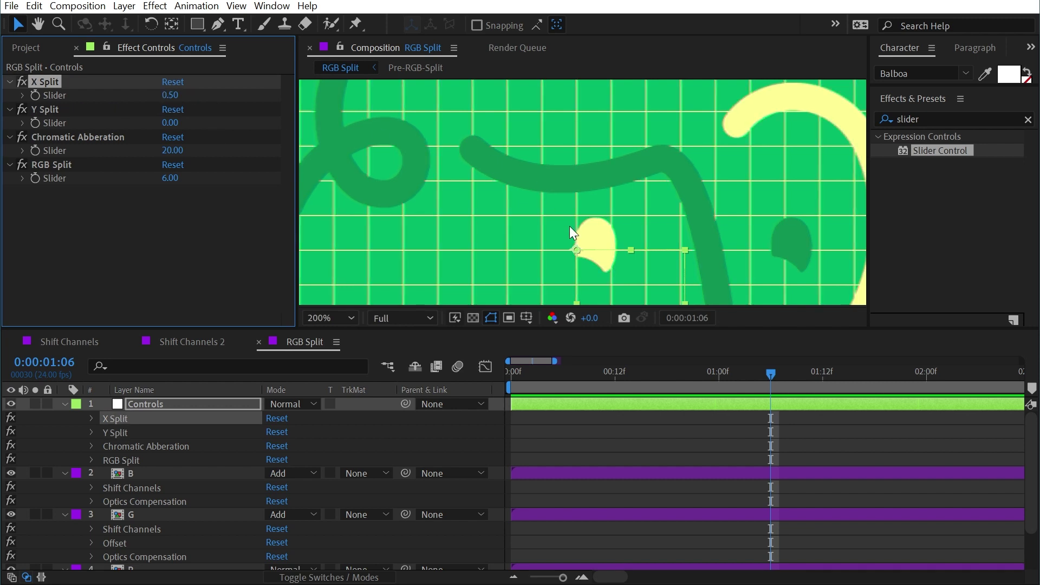
Zoom in on the frame's top-left corner and set RGB Split to 3, then 1.
key(period)
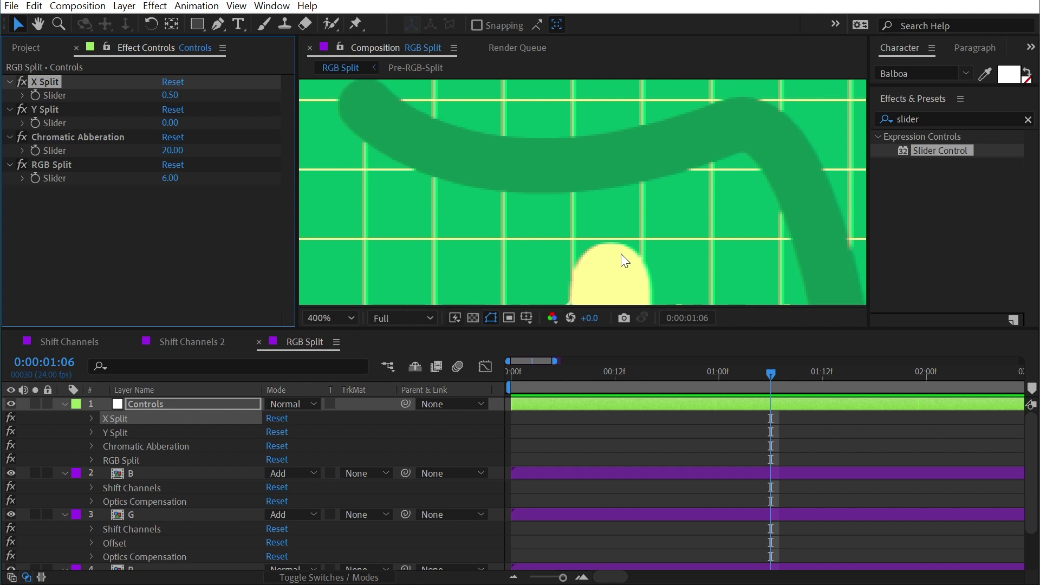
key(comma)
key(comma)
key(comma)
drag(329, 81, 495, 150)
key(period)
key(period)
drag(432, 117, 639, 260)
key(v)
click(172, 179)
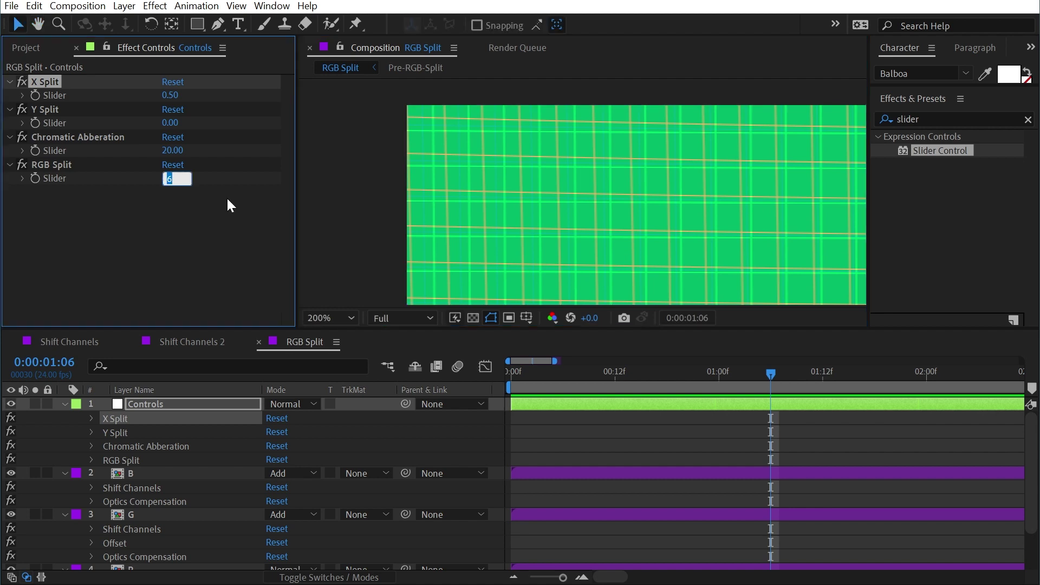
text(3)
key(Return)
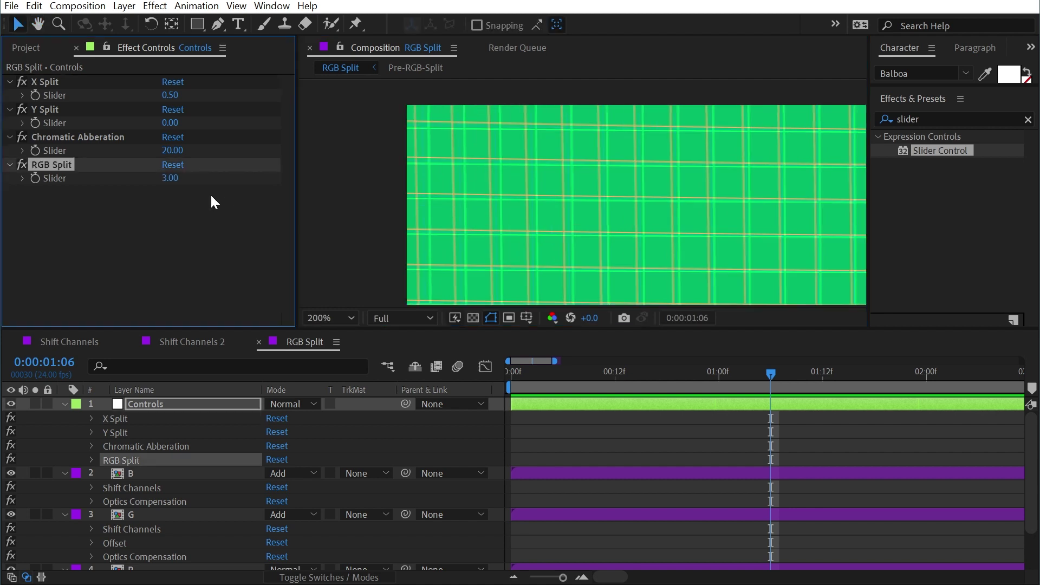
click(167, 178)
text(1)
key(Return)
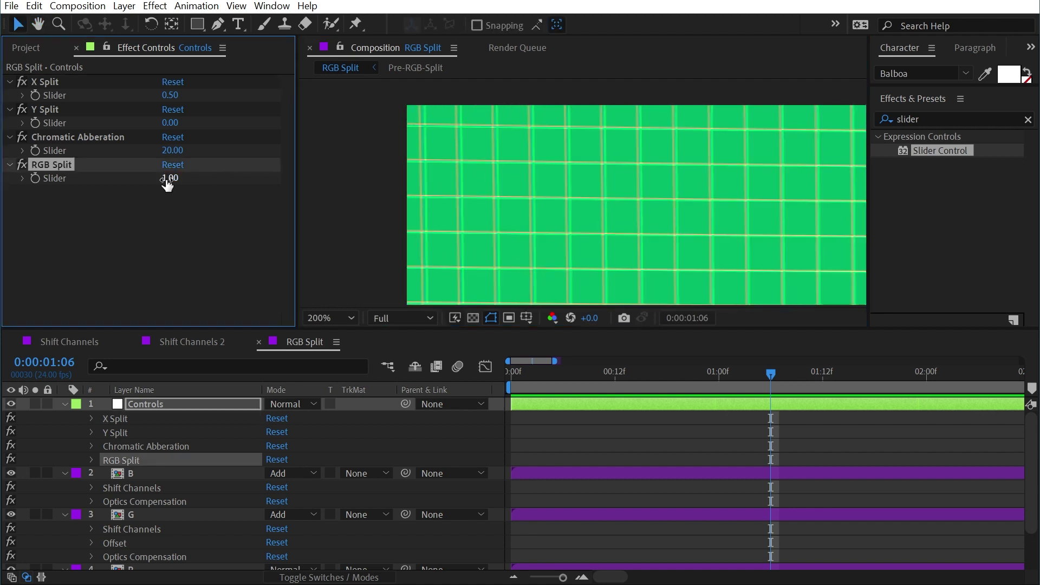
Scrub Chromatic Abberation higher at full-frame view, then open the Pre-RGB-Split composition.
drag(171, 151, 202, 158)
key(comma)
key(comma)
click(578, 264)
drag(580, 329, 612, 445)
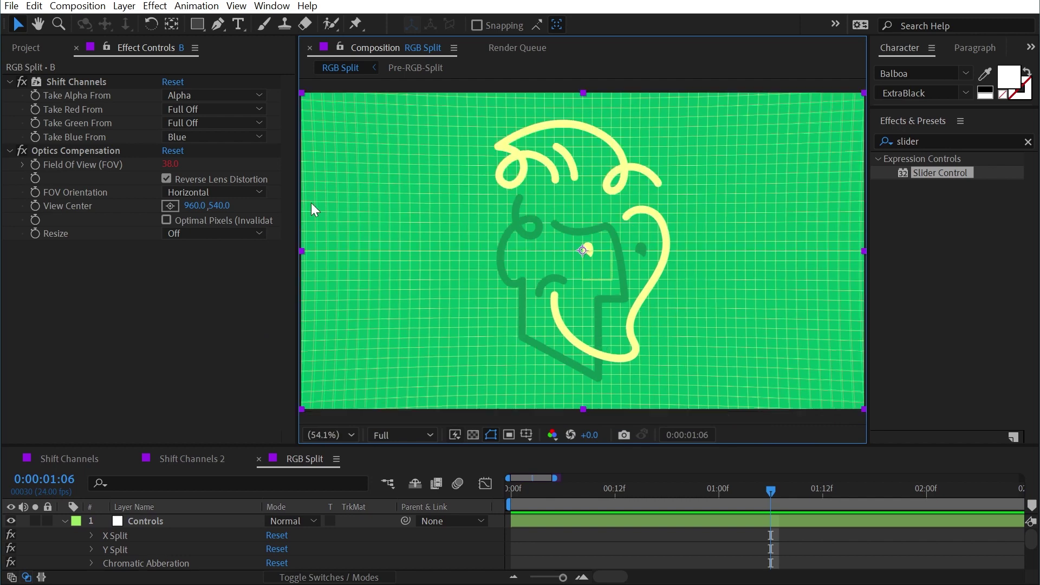
click(586, 297)
drag(181, 156, 166, 176)
click(165, 177)
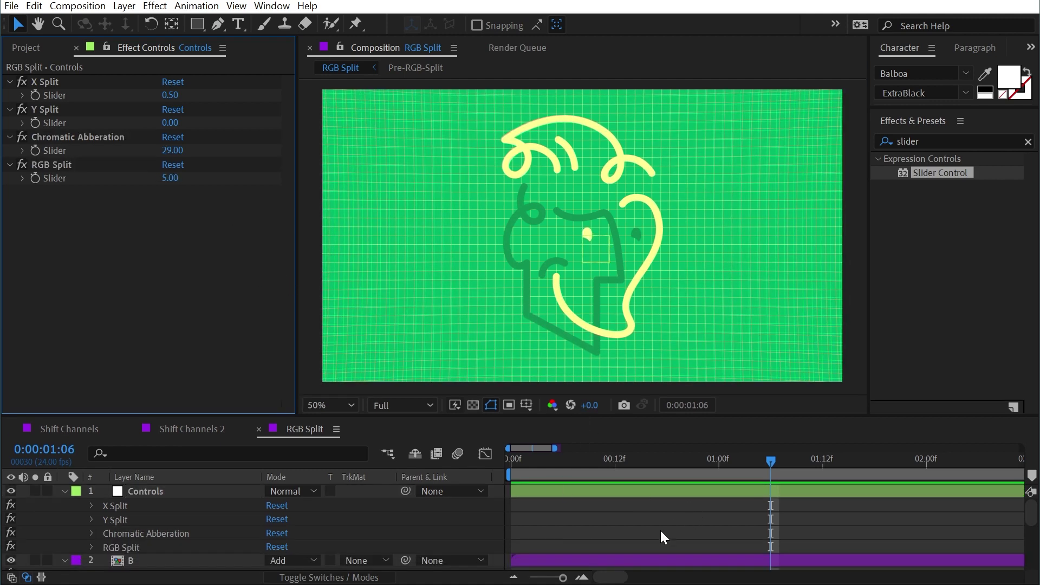
key(u)
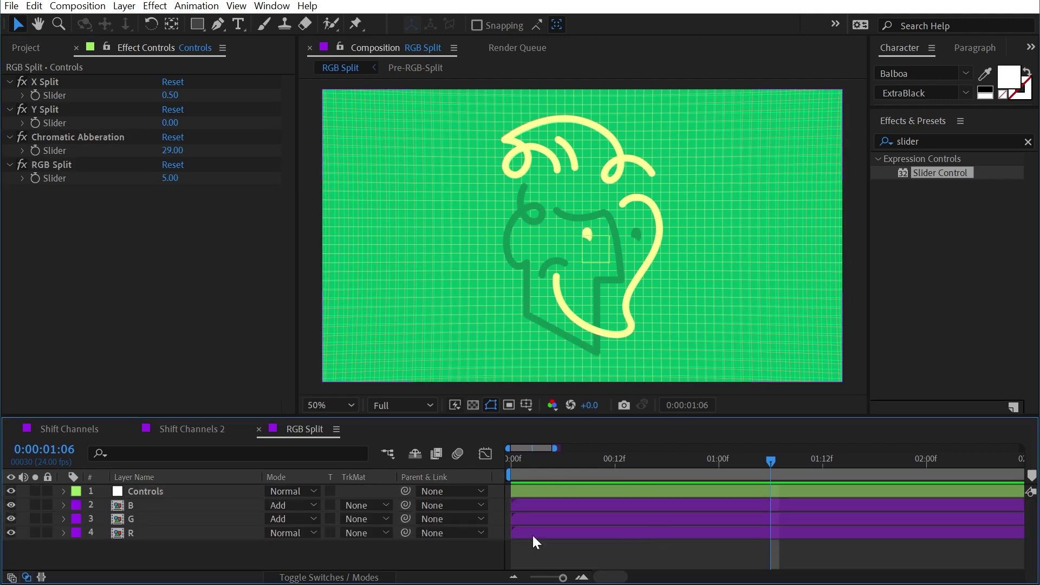
double_click(171, 506)
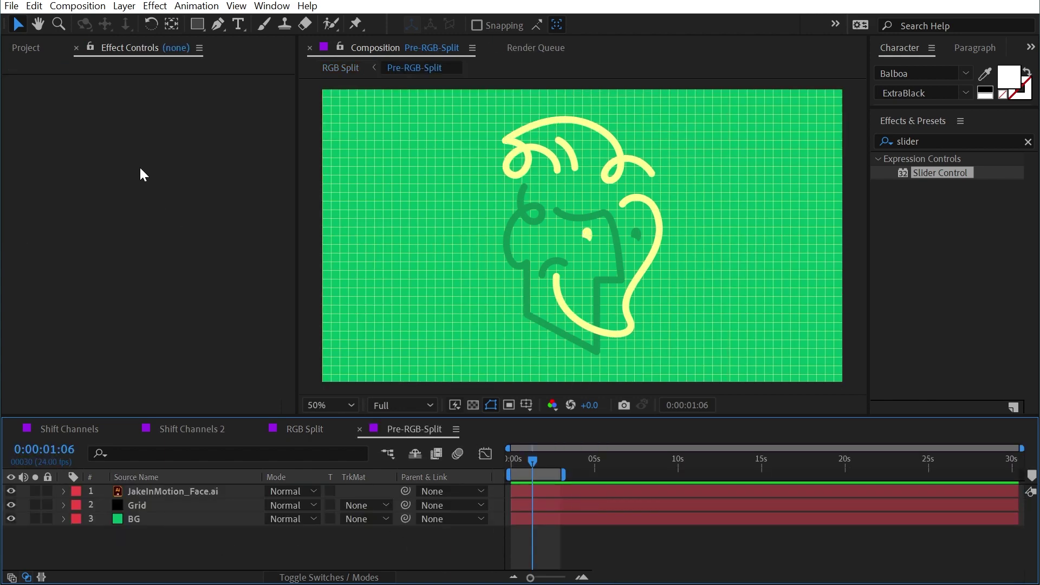
Place the bubbles photo as Pre-RGB-Split's top layer and view it in the RGB Split comp.
click(35, 53)
drag(111, 270, 164, 488)
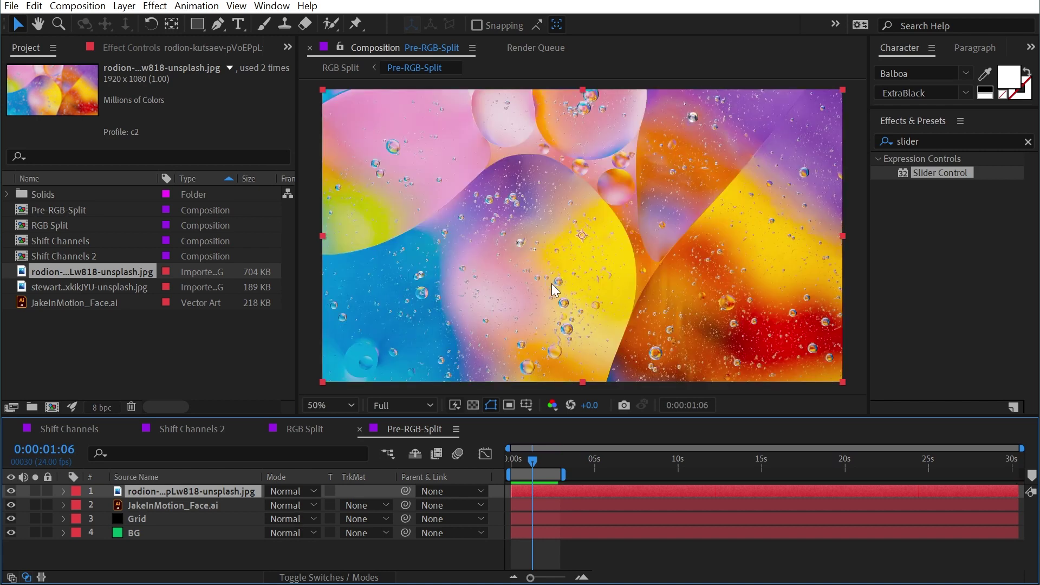
click(298, 427)
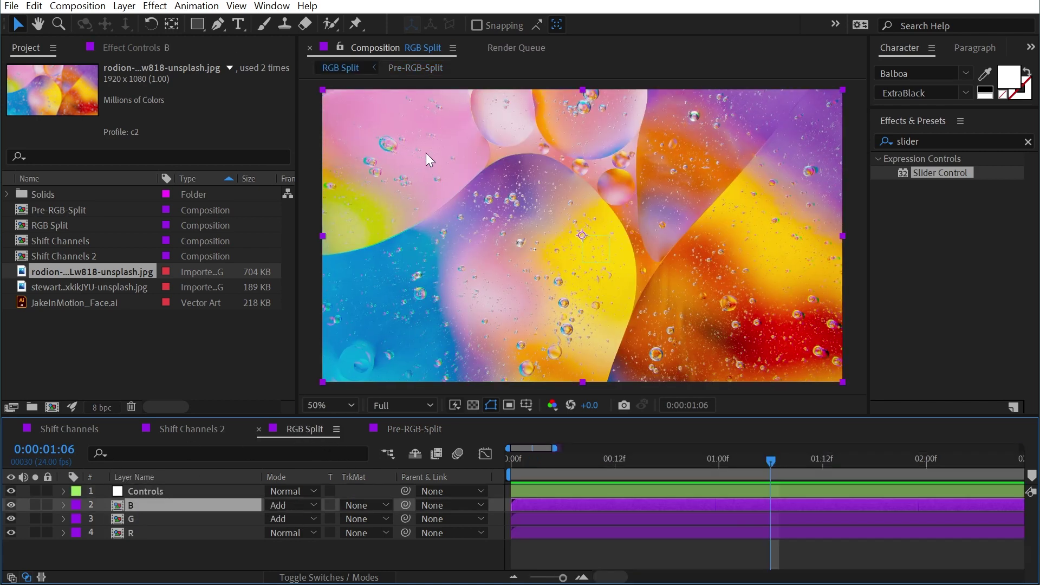
scroll(487, 155, up, 1)
key(space)
drag(531, 151, 845, 279)
drag(545, 191, 596, 213)
scroll(526, 264, up, 1)
key(space)
key(v)
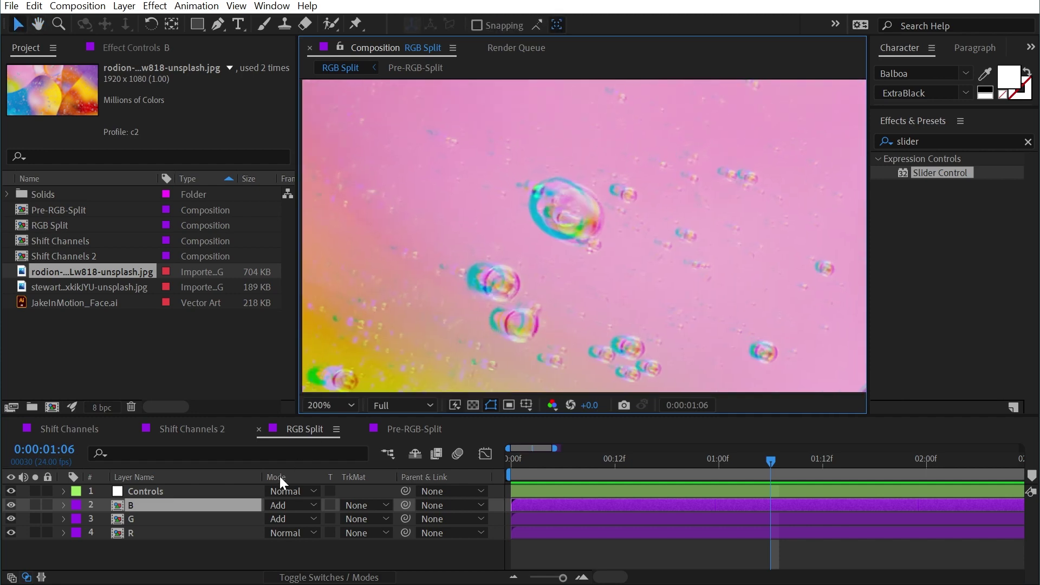
Scrub the Controls sliders to Chromatic Abberation about 35 and X Split 1.5.
click(145, 491)
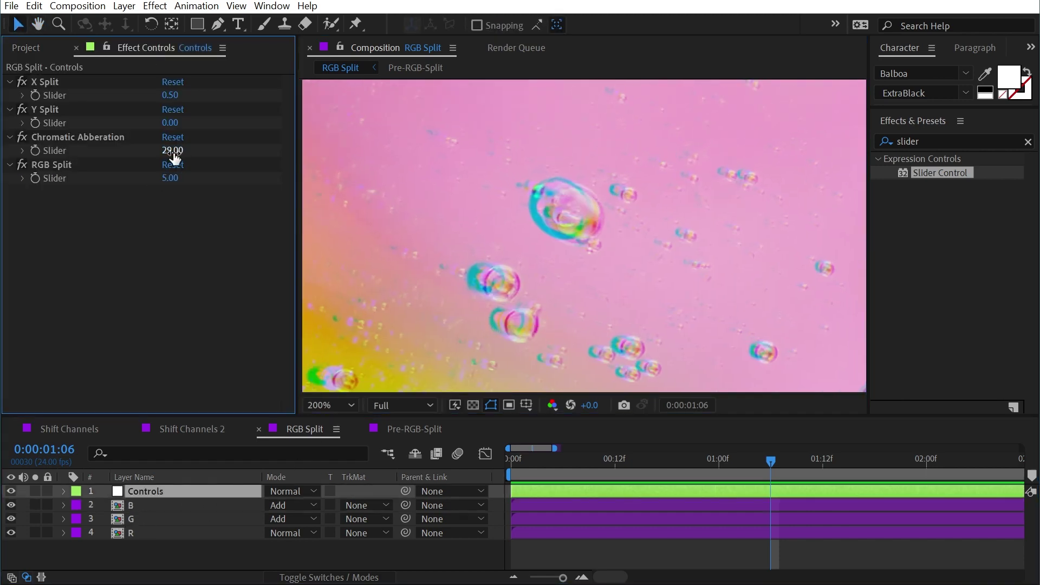
drag(170, 150, 166, 178)
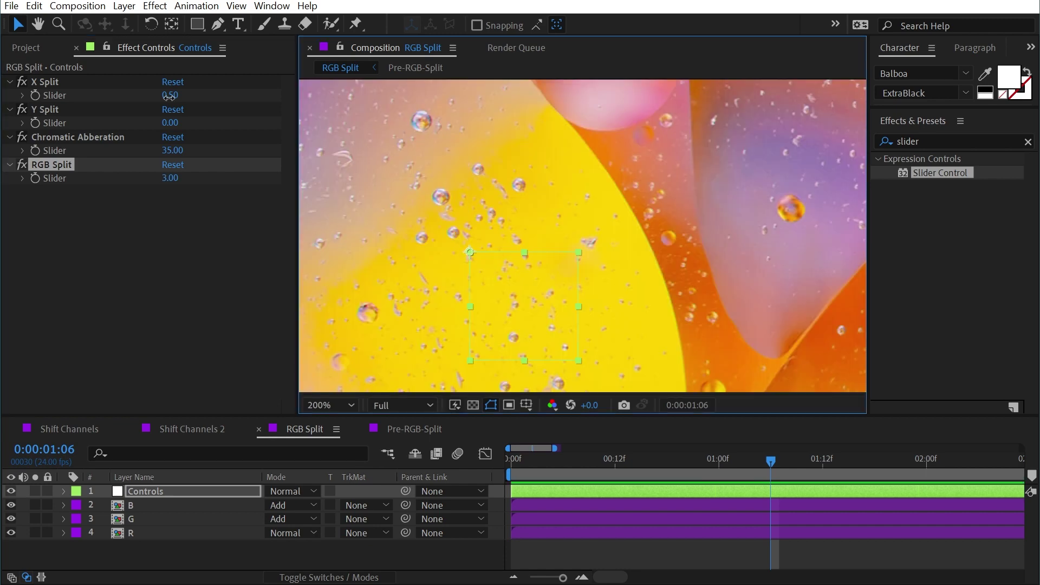
drag(169, 95, 165, 95)
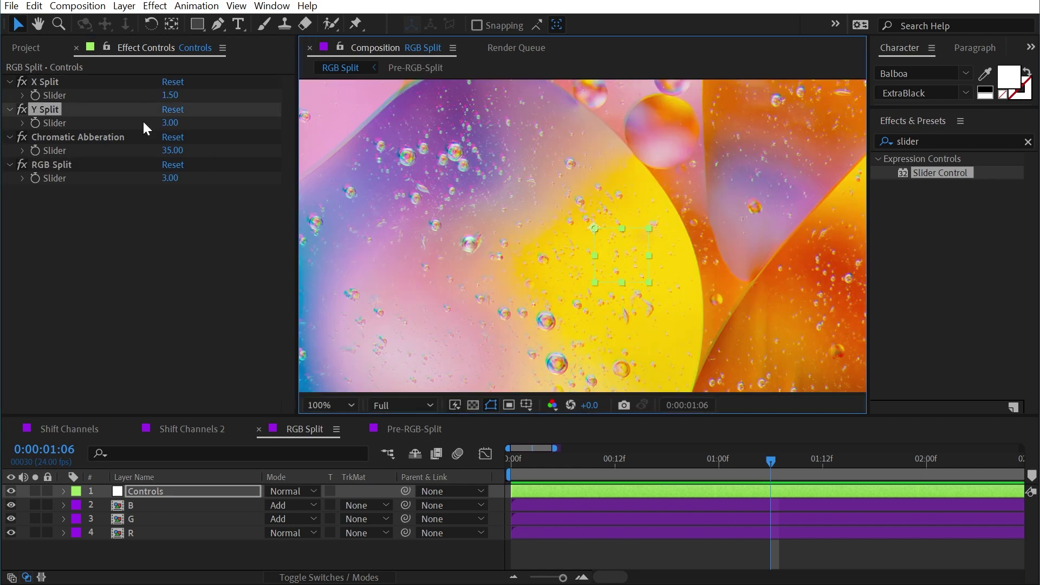
scroll(598, 223, down, 1)
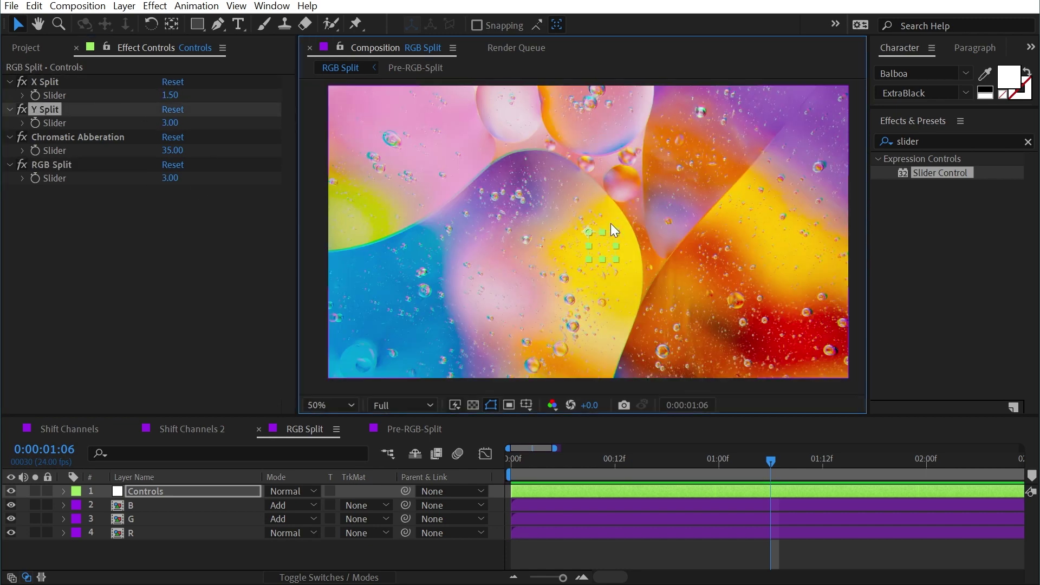
drag(694, 244, 679, 244)
key(v)
click(850, 248)
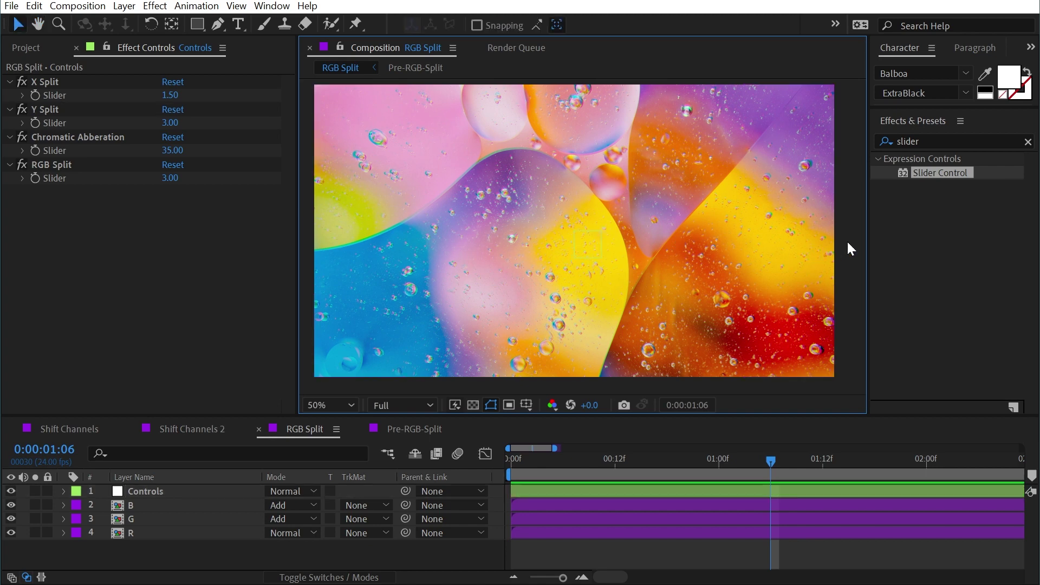